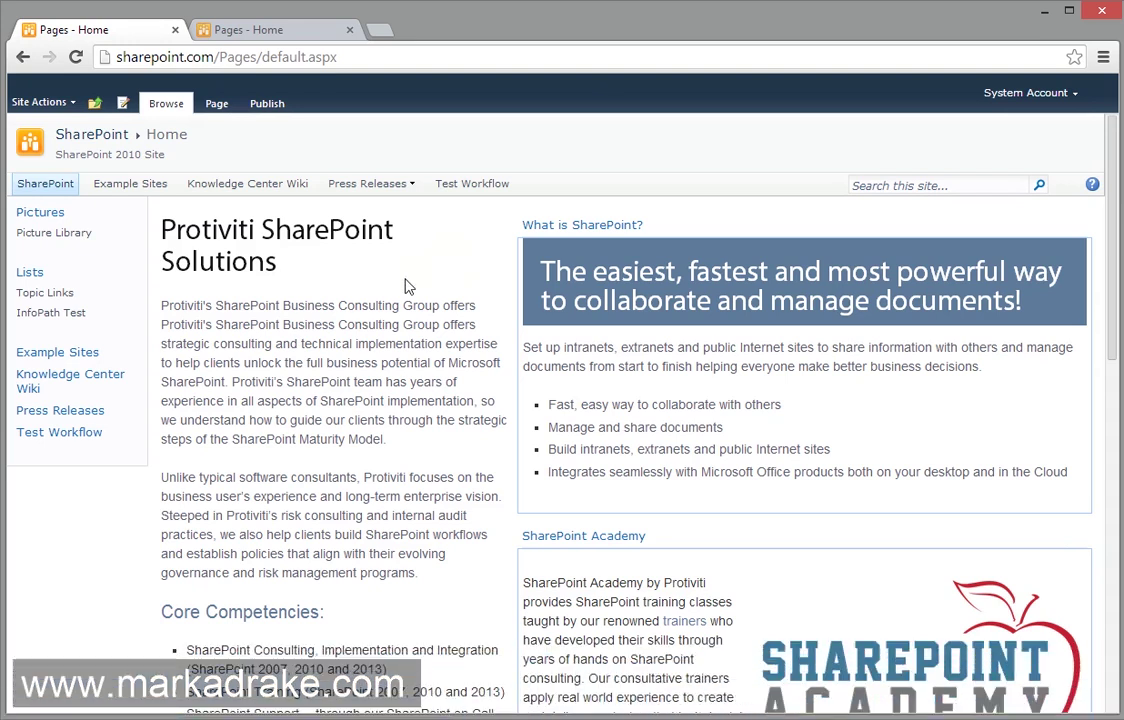
Check whether the home page loads jQuery by evaluating jQuery in the browser's JavaScript console, and close the developer tools
{"action": "key", "text": "F12"}
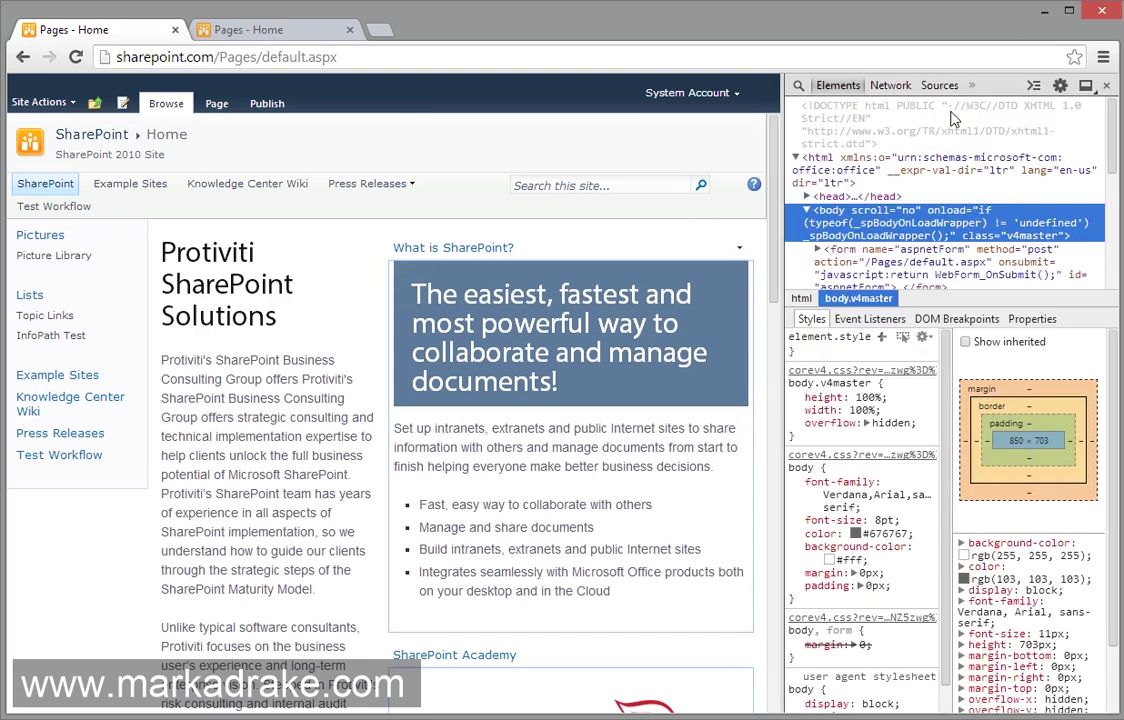
{"action": "left_click", "coordinate": [971, 86]}
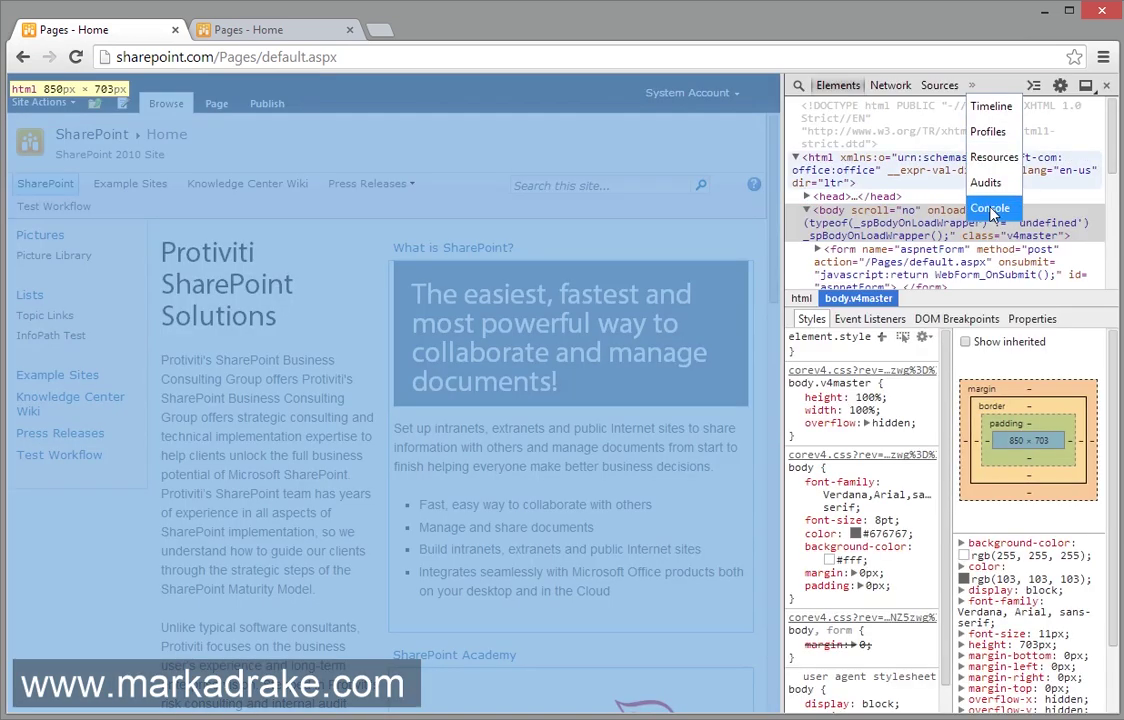
{"action": "left_click", "coordinate": [989, 208]}
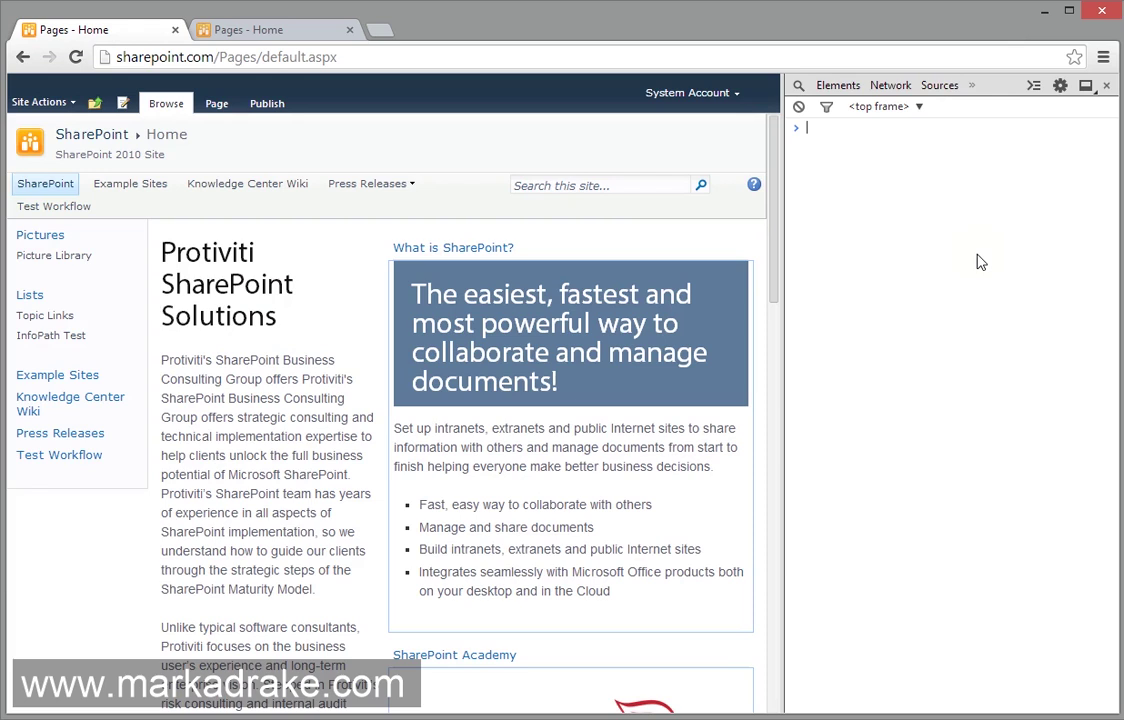
{"action": "type", "text": "jQuery"}
{"action": "key", "text": "Return"}
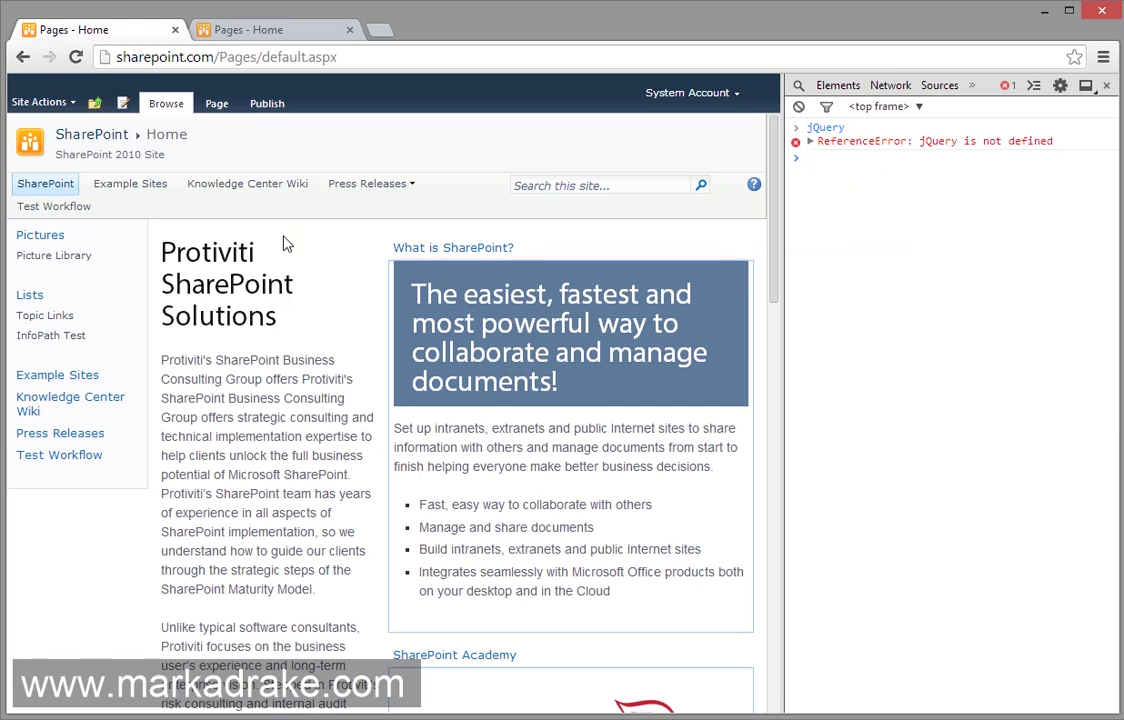
{"action": "key", "text": "F12"}
Open the Solution Gallery from the site settings
{"action": "left_click", "coordinate": [44, 104]}
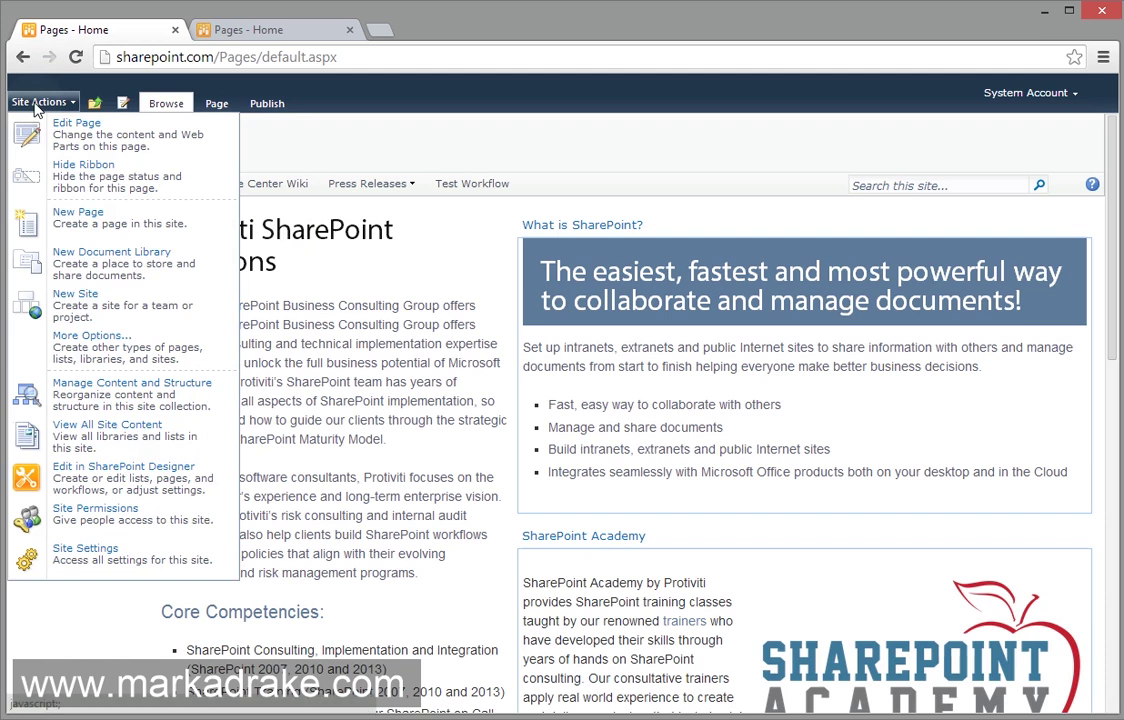
{"action": "left_click", "coordinate": [107, 565]}
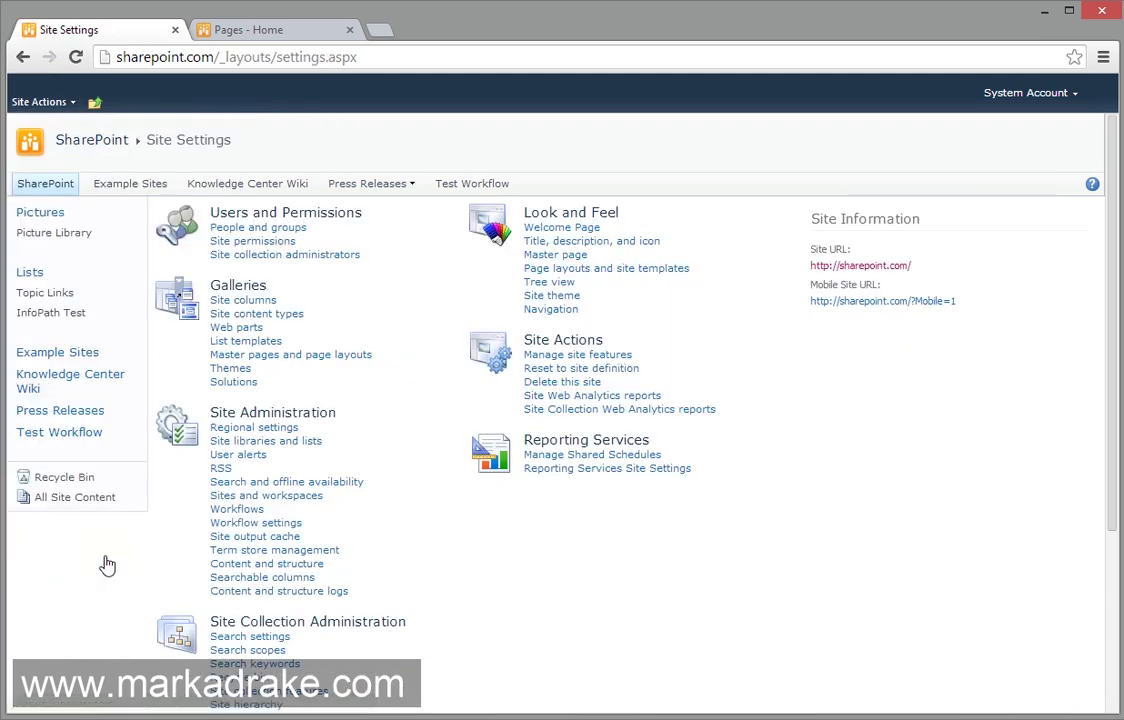
{"action": "left_click", "coordinate": [233, 383]}
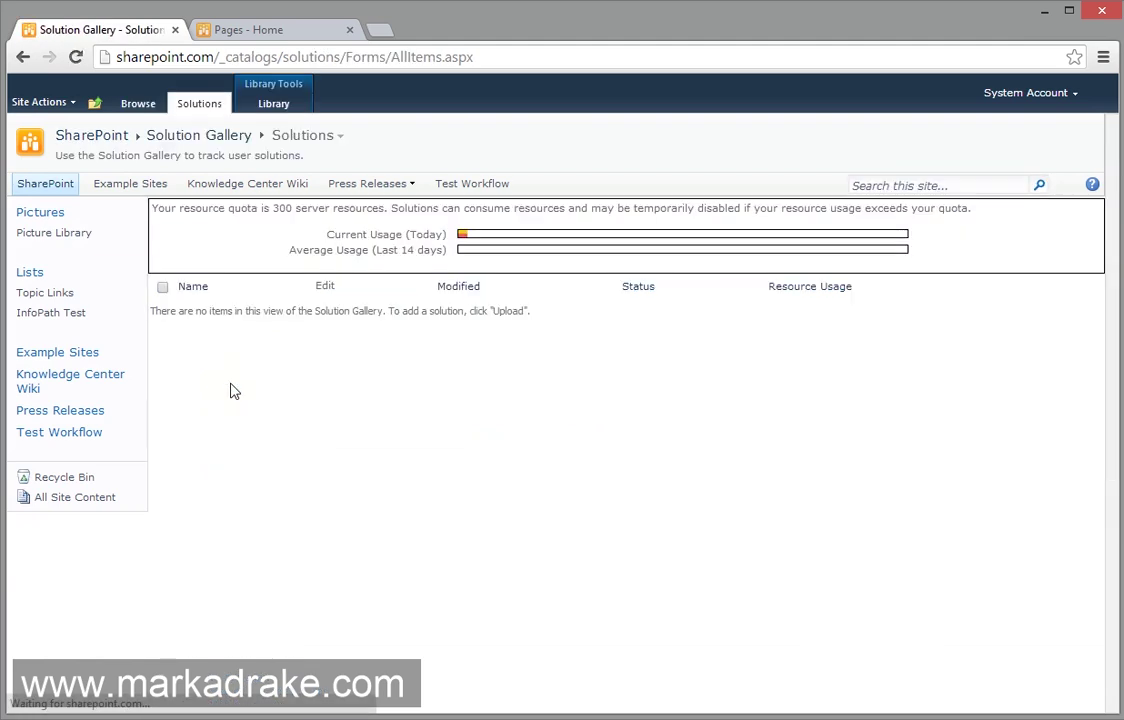
Upload jQuery_UI_Tab_Zone.wsp from the Desktop to the Solution Gallery and activate the solution
{"action": "left_click", "coordinate": [180, 96]}
{"action": "left_click", "coordinate": [33, 147]}
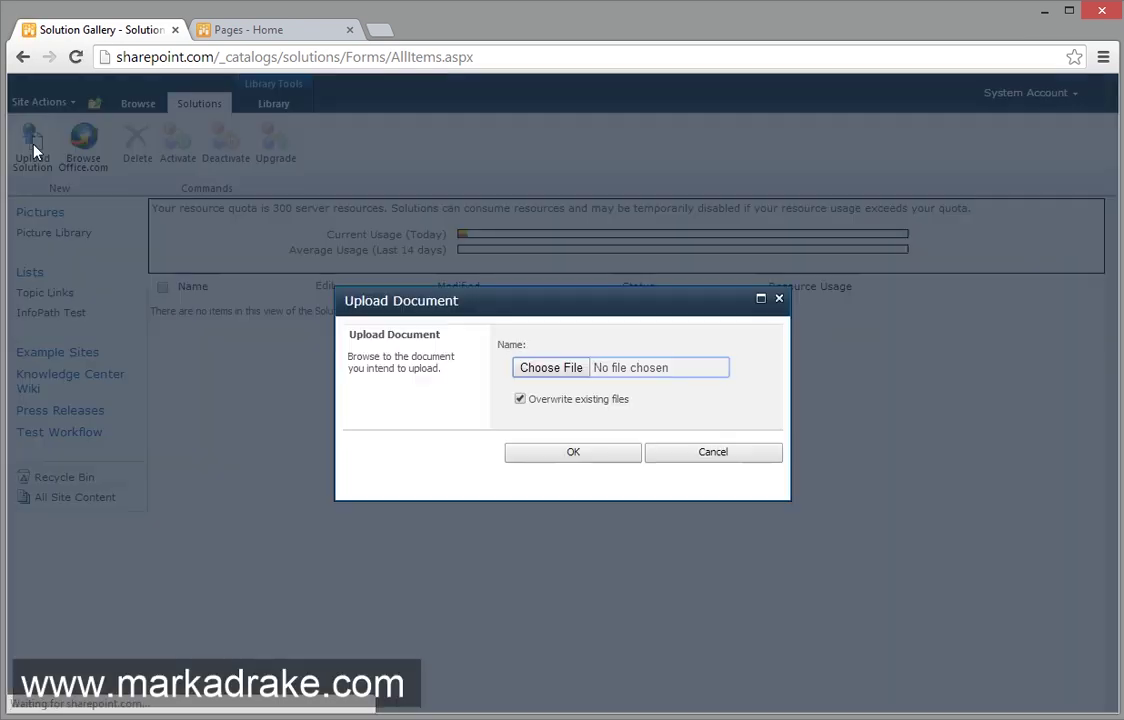
{"action": "left_click", "coordinate": [548, 368]}
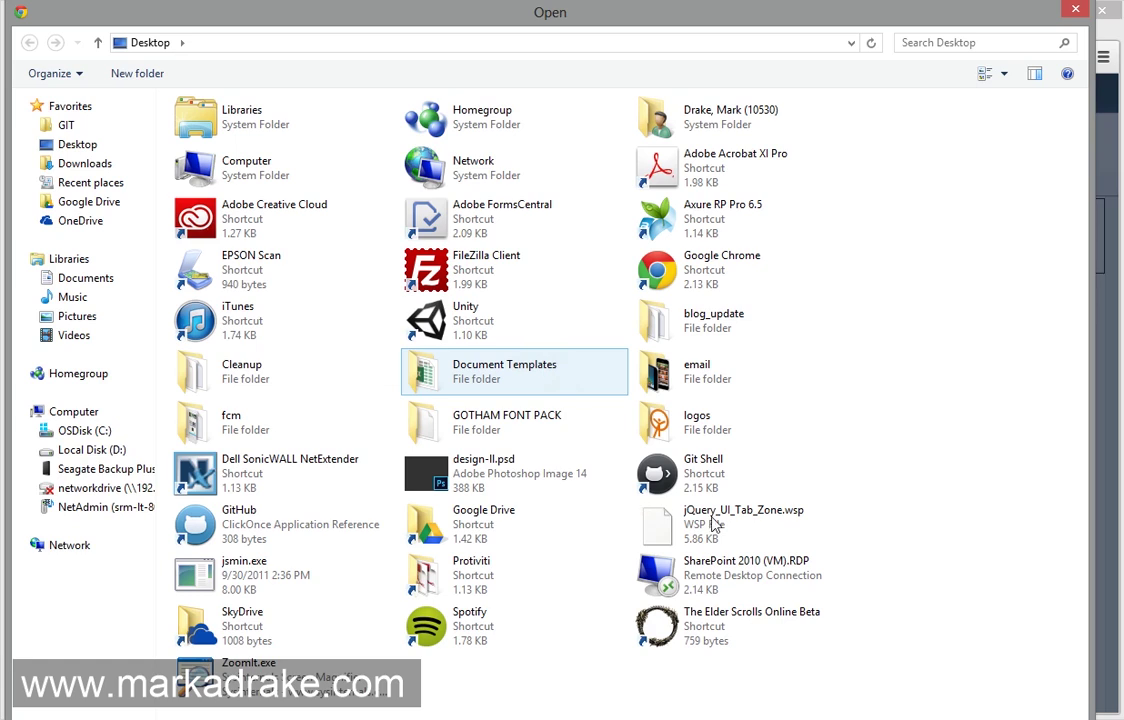
{"action": "left_click", "coordinate": [648, 518]}
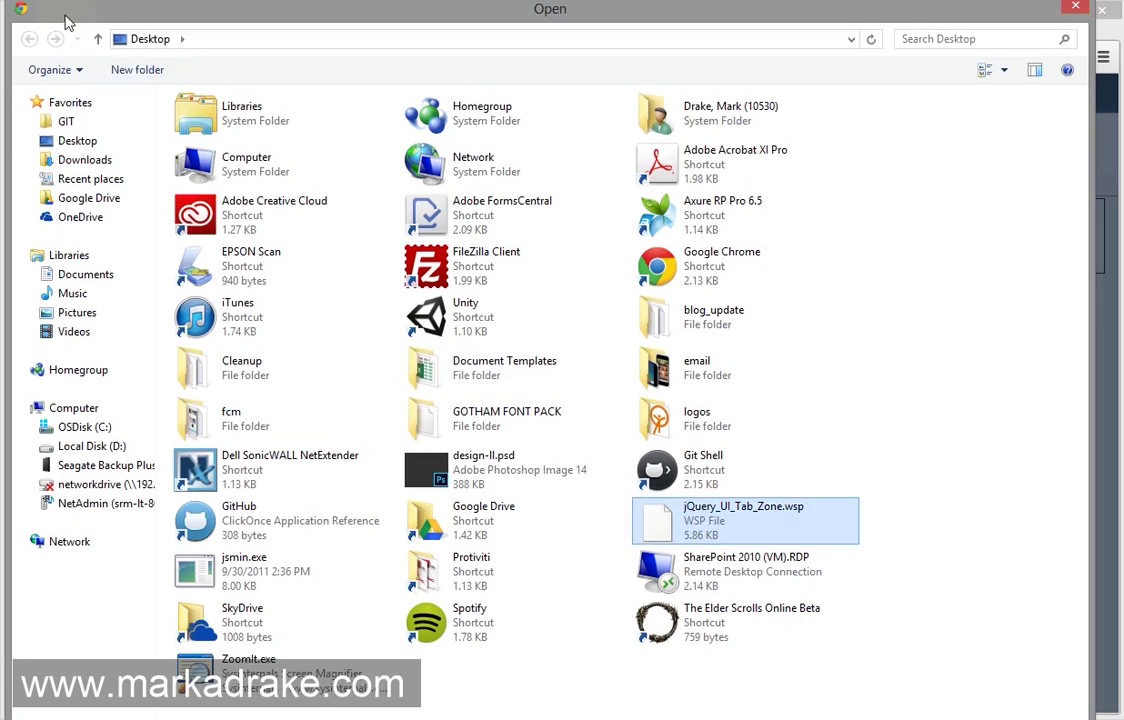
{"action": "left_click_drag", "start_coordinate": [56, 14], "coordinate": [42, 0]}
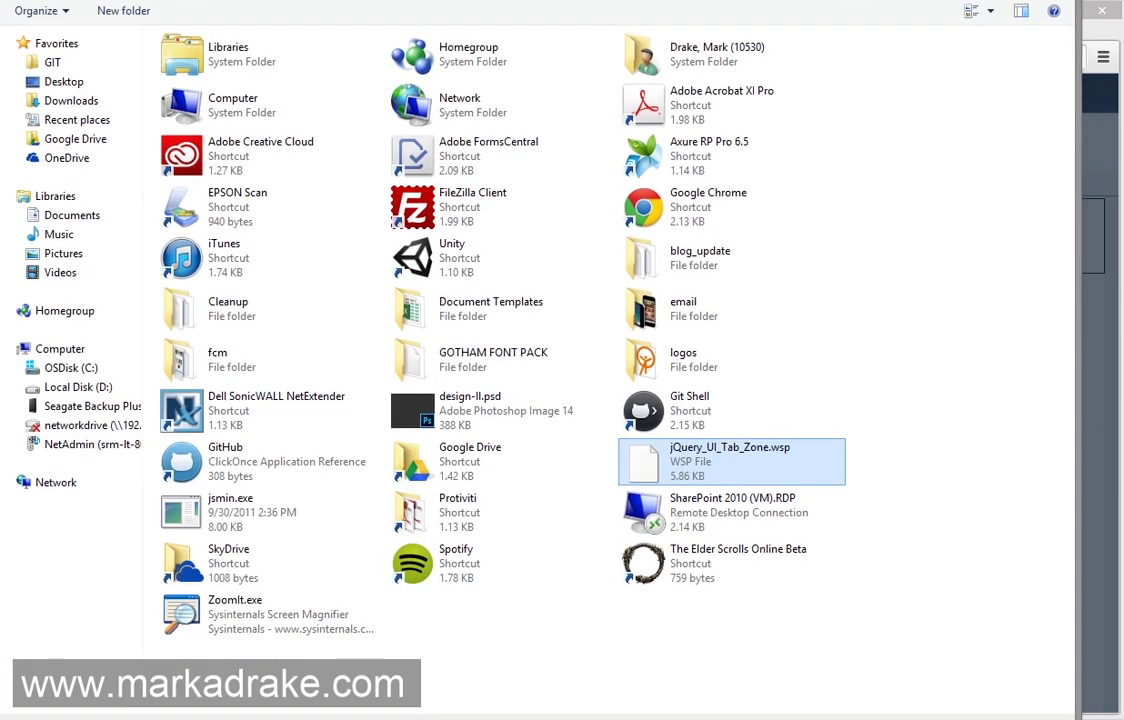
{"action": "double_click", "coordinate": [660, 462]}
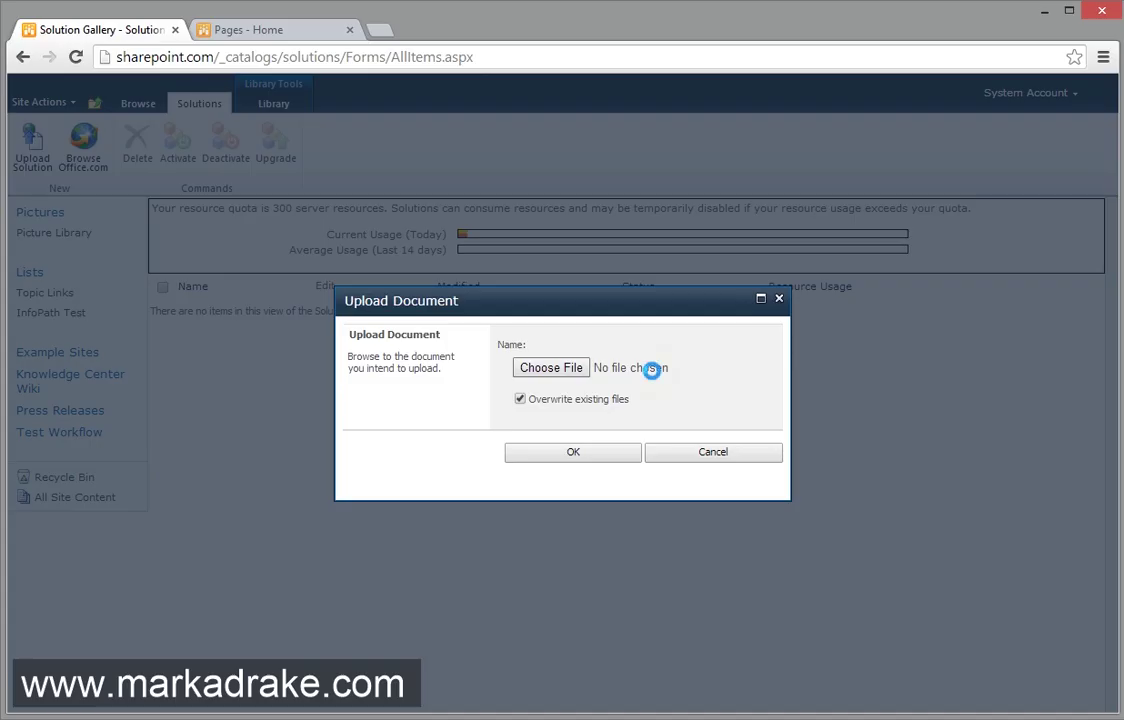
{"action": "left_click", "coordinate": [555, 457]}
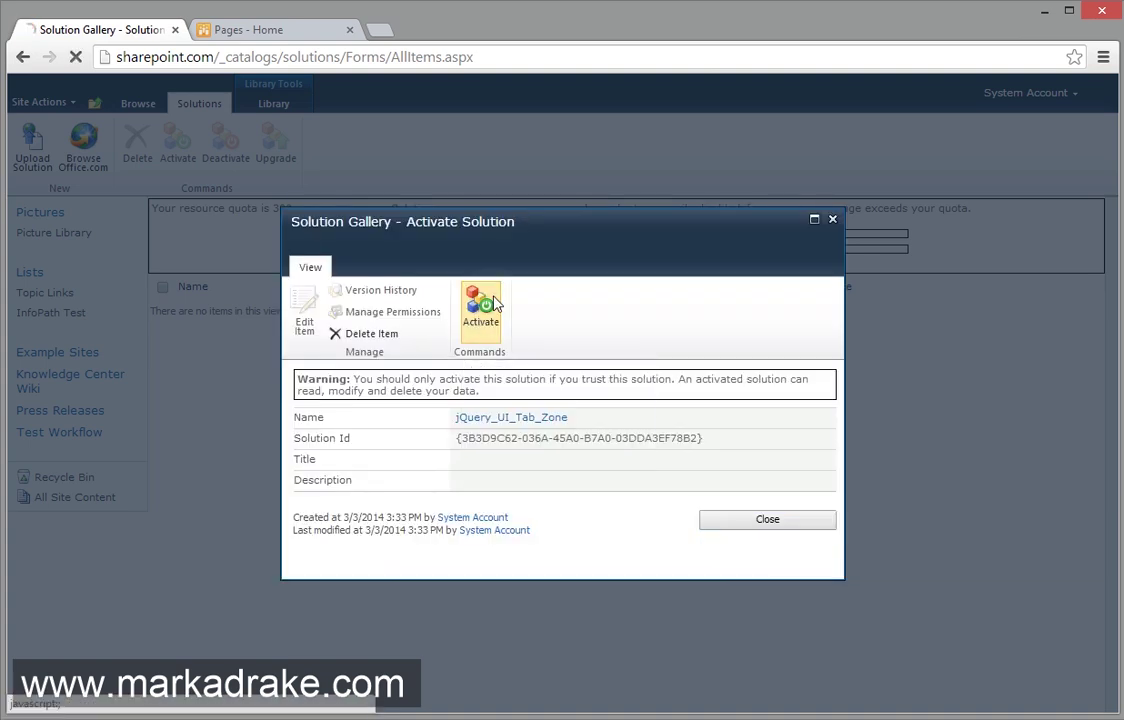
{"action": "left_click", "coordinate": [494, 302]}
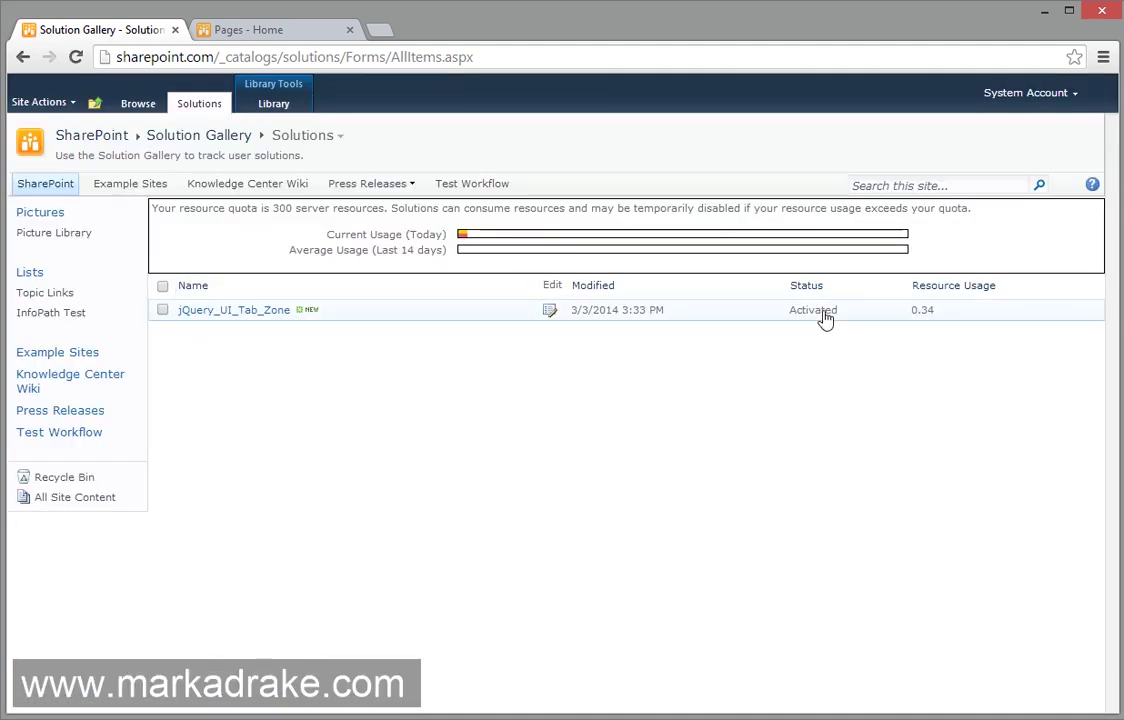
Check the Web Part Gallery for the jQuery UI Tab Zone web part and return to the site's home page
{"action": "left_click", "coordinate": [47, 102]}
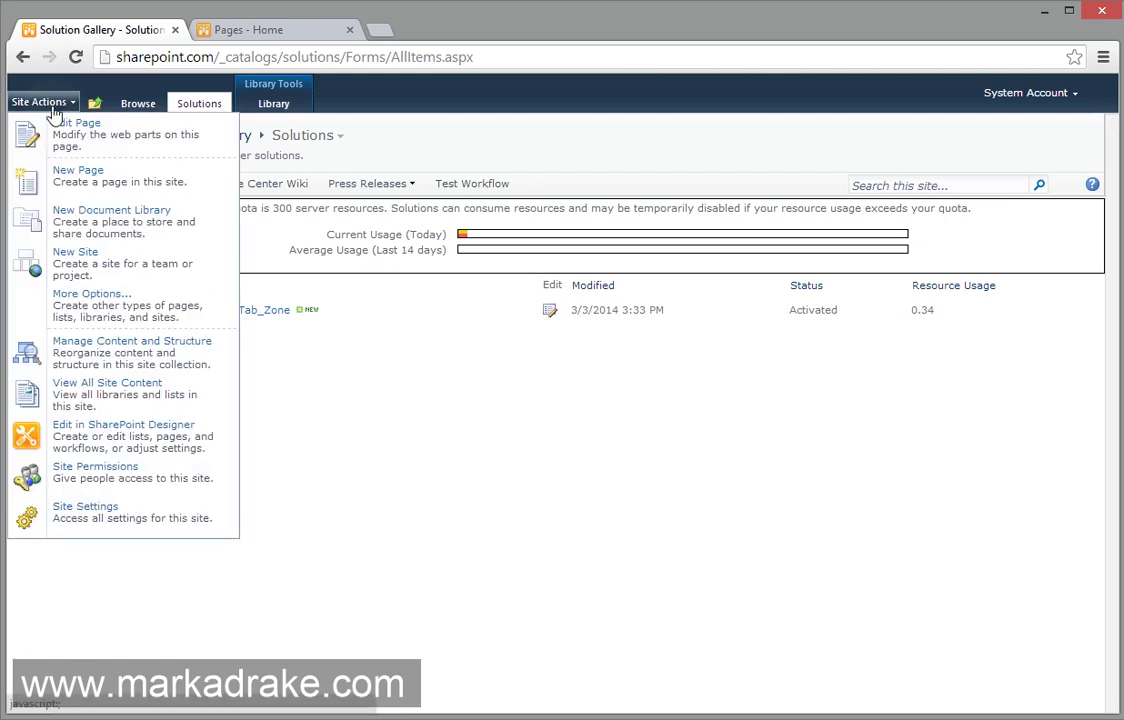
{"action": "left_click", "coordinate": [126, 522]}
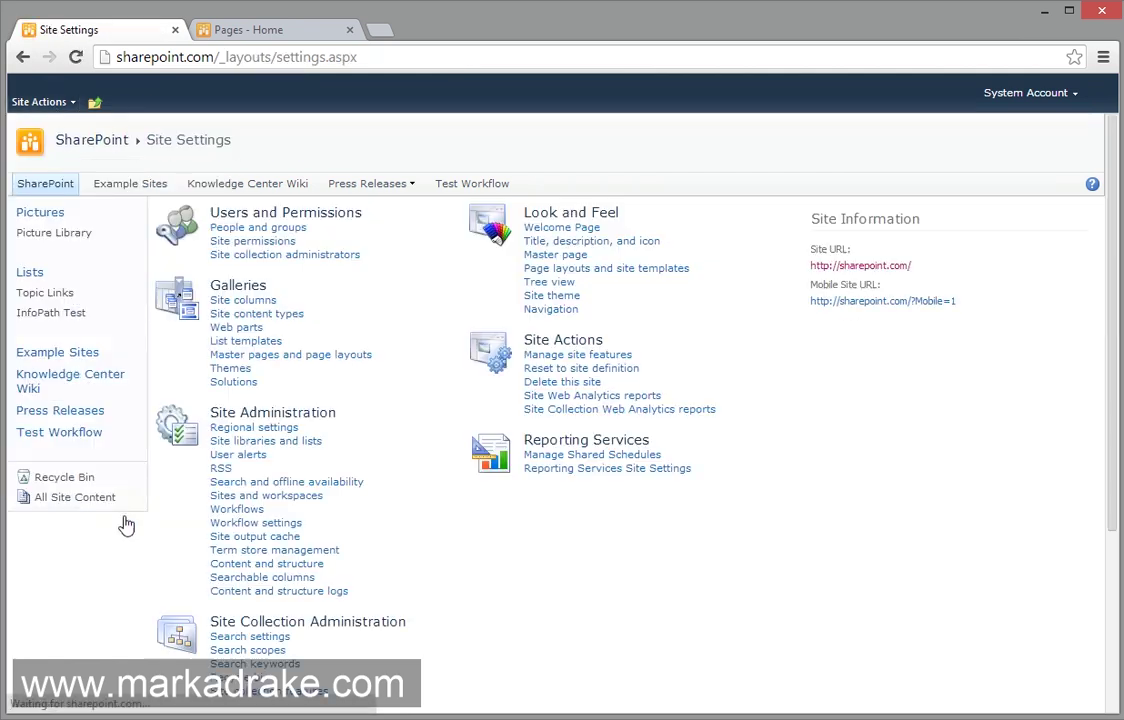
{"action": "left_click", "coordinate": [222, 327]}
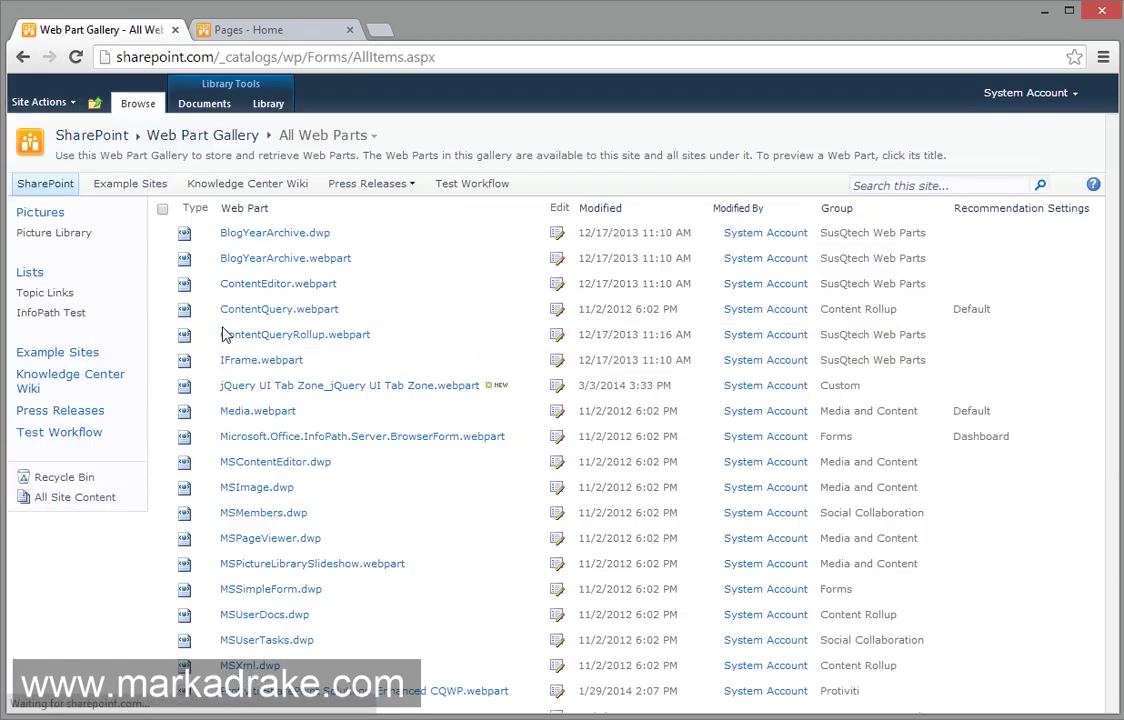
{"action": "left_click", "coordinate": [162, 385]}
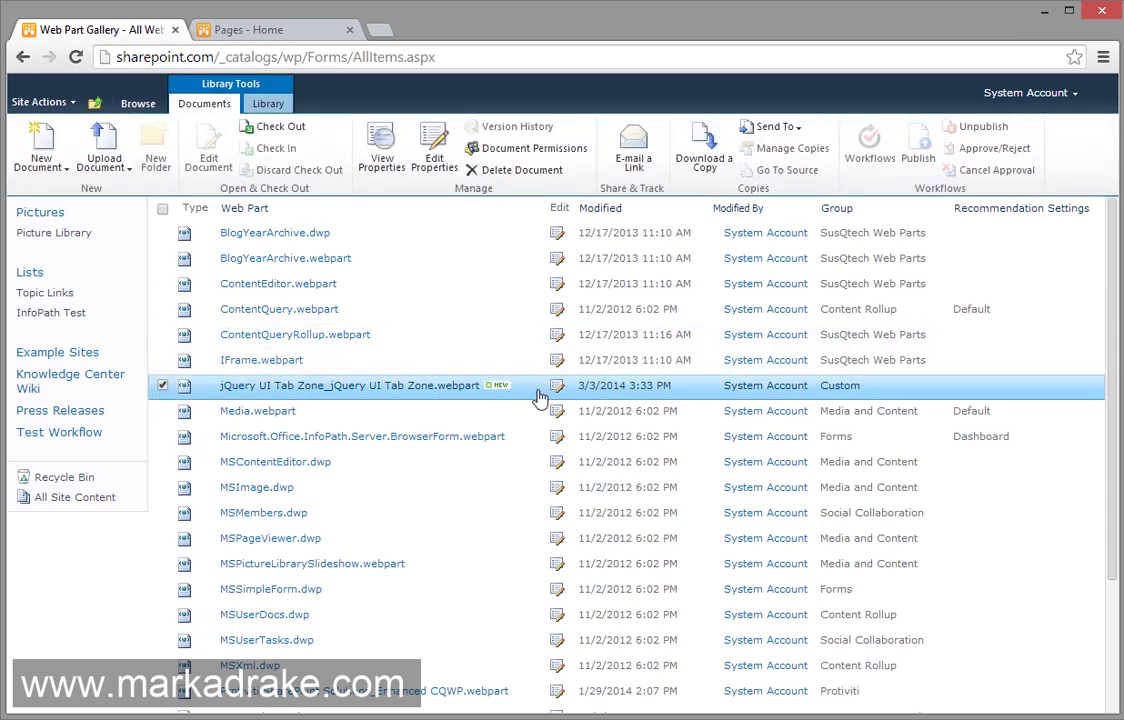
{"action": "left_click", "coordinate": [94, 103]}
{"action": "left_click", "coordinate": [130, 150]}
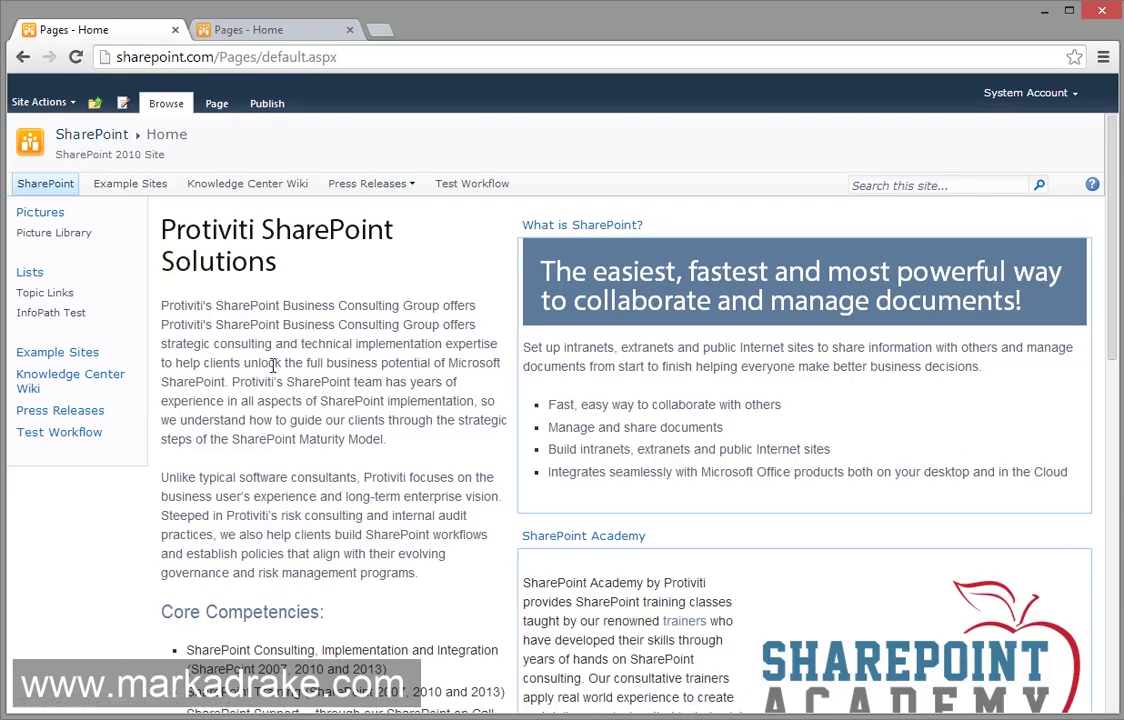
Switch to the sptabs.aspx page and open it for editing
{"action": "left_click", "coordinate": [228, 35]}
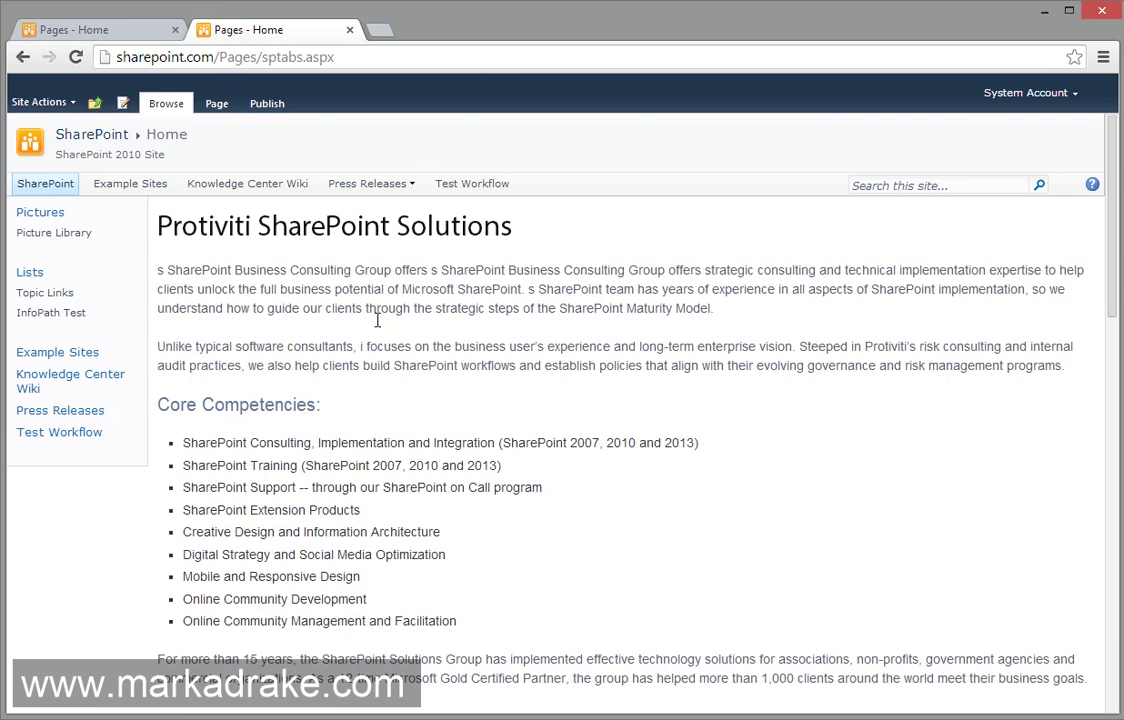
{"action": "scroll", "coordinate": [377, 320], "scroll_direction": "down", "scroll_amount": 15}
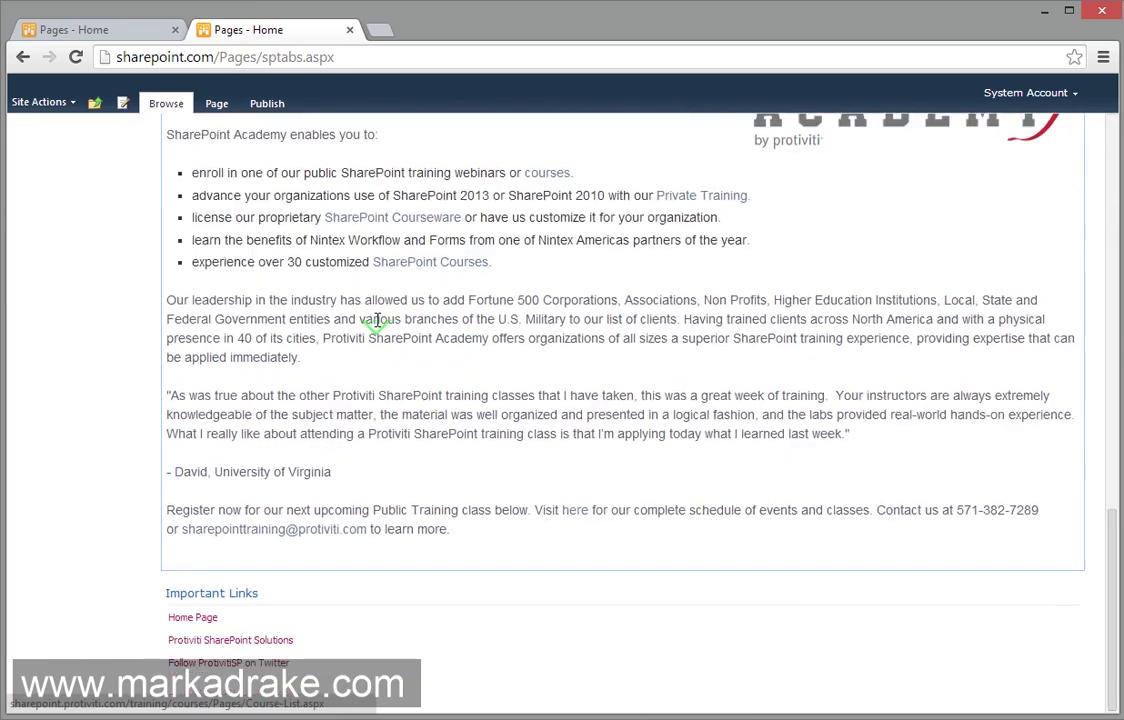
{"action": "scroll", "coordinate": [377, 320], "scroll_direction": "up", "scroll_amount": 12}
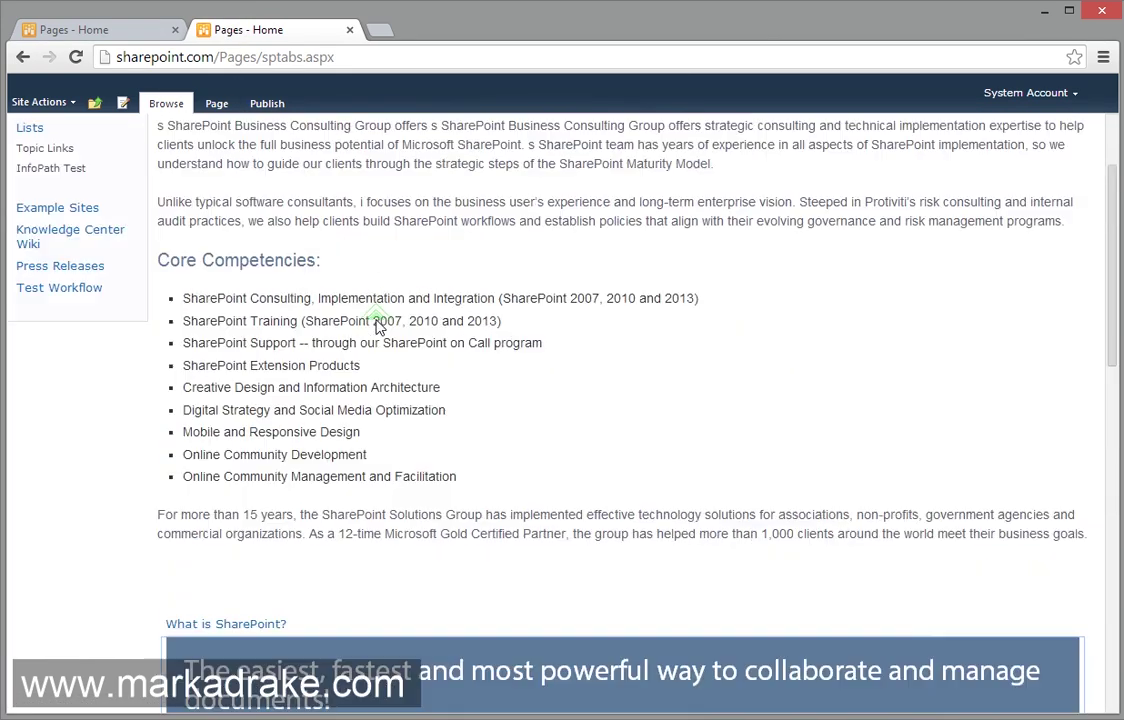
{"action": "scroll", "coordinate": [377, 320], "scroll_direction": "up", "scroll_amount": 3}
{"action": "left_click", "coordinate": [58, 103]}
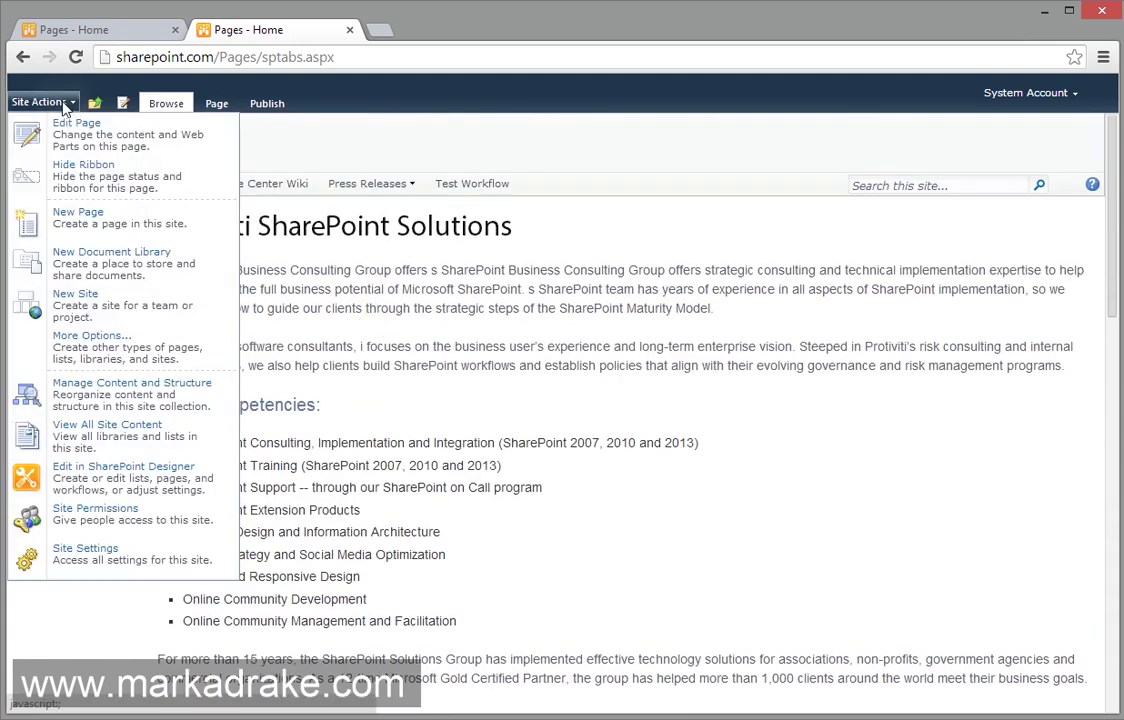
{"action": "left_click", "coordinate": [72, 128]}
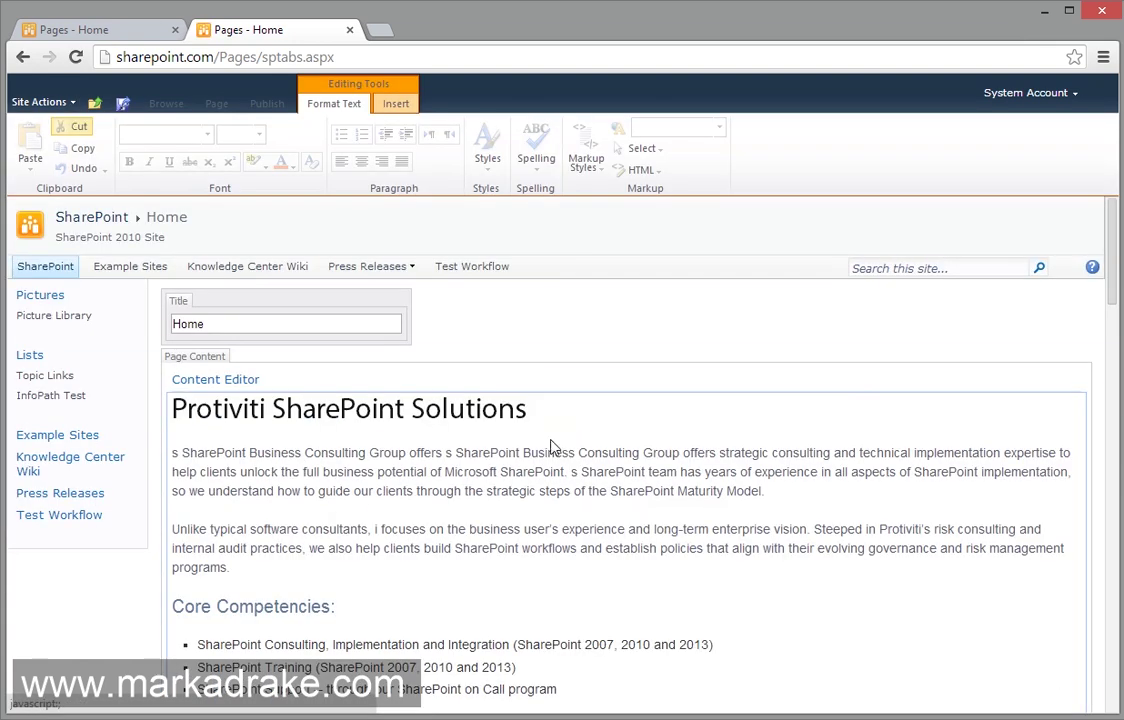
Add the jQuery UI Tab Zone web part from the Custom category to the page's Header zone
{"action": "scroll", "coordinate": [556, 448], "scroll_direction": "down", "scroll_amount": 7}
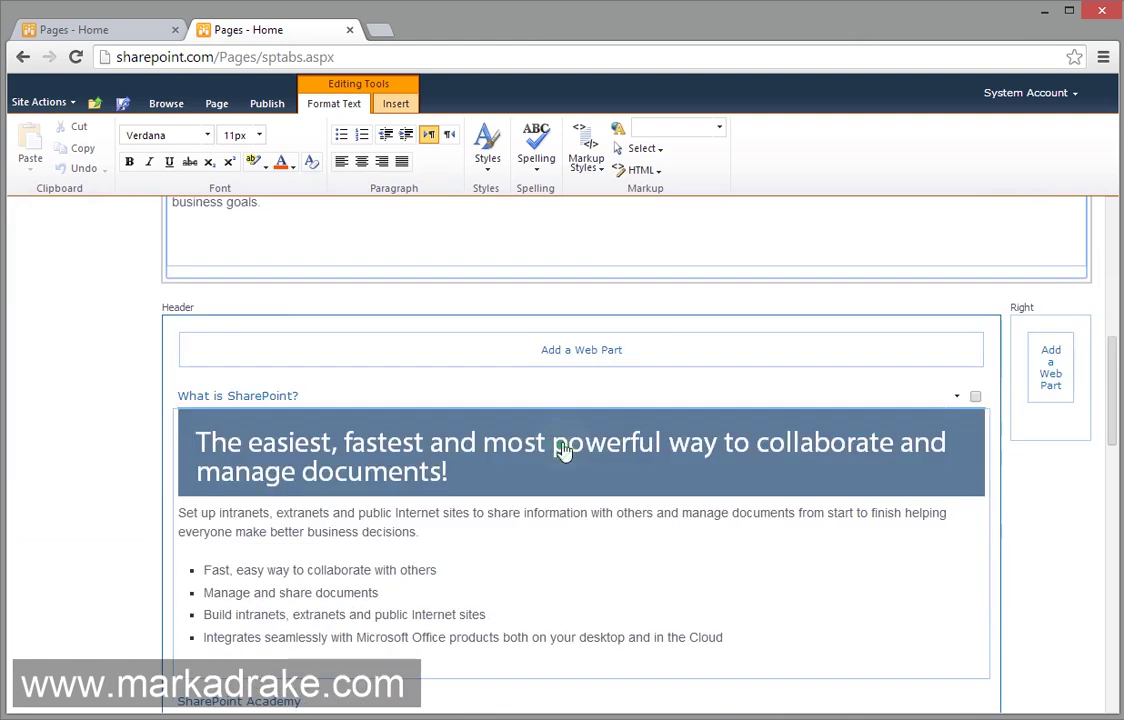
{"action": "scroll", "coordinate": [254, 405], "scroll_direction": "down", "scroll_amount": 1}
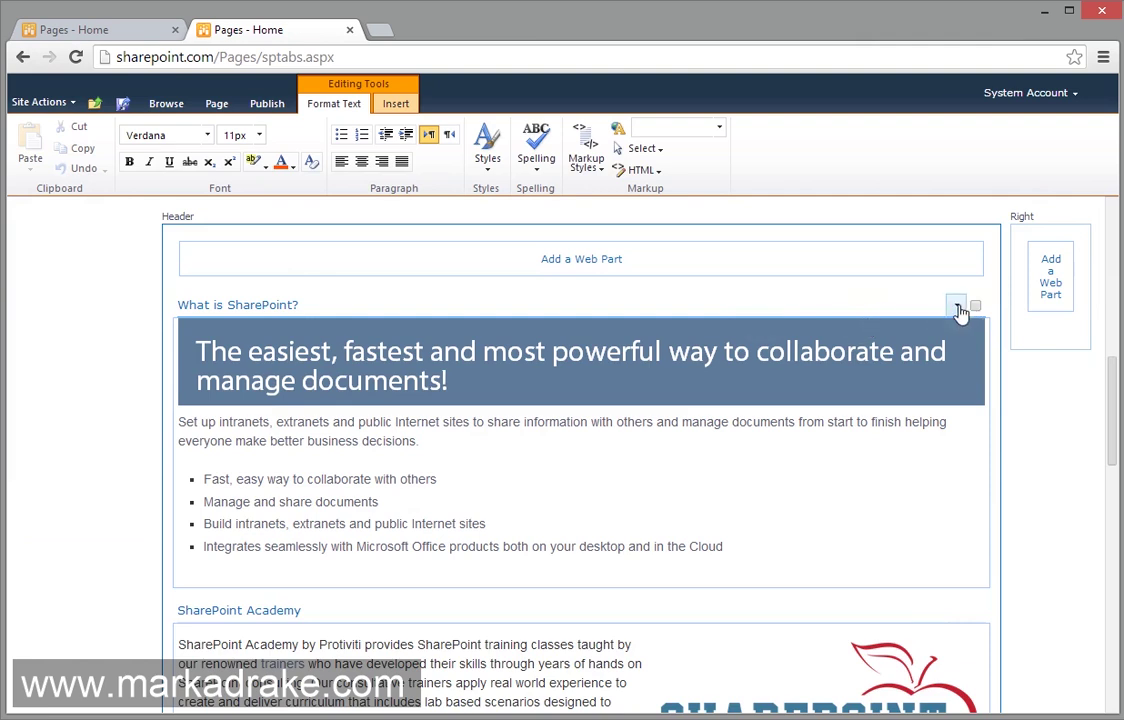
{"action": "scroll", "coordinate": [958, 621], "scroll_direction": "down", "scroll_amount": 2}
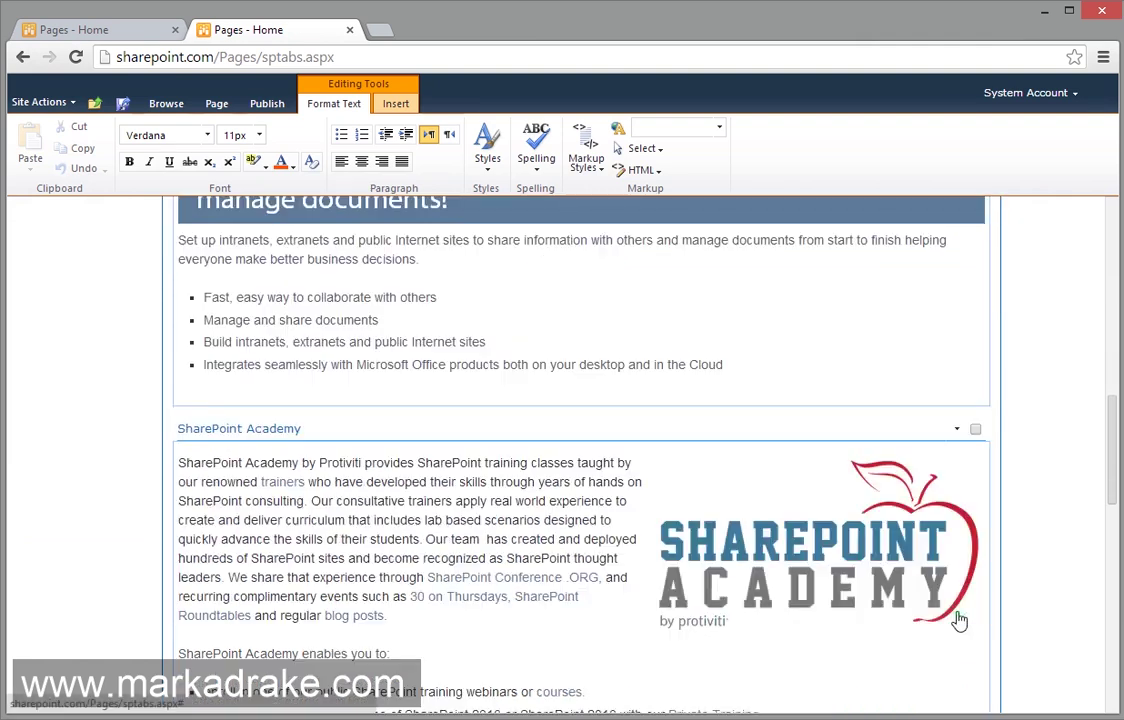
{"action": "scroll", "coordinate": [958, 621], "scroll_direction": "down", "scroll_amount": 6}
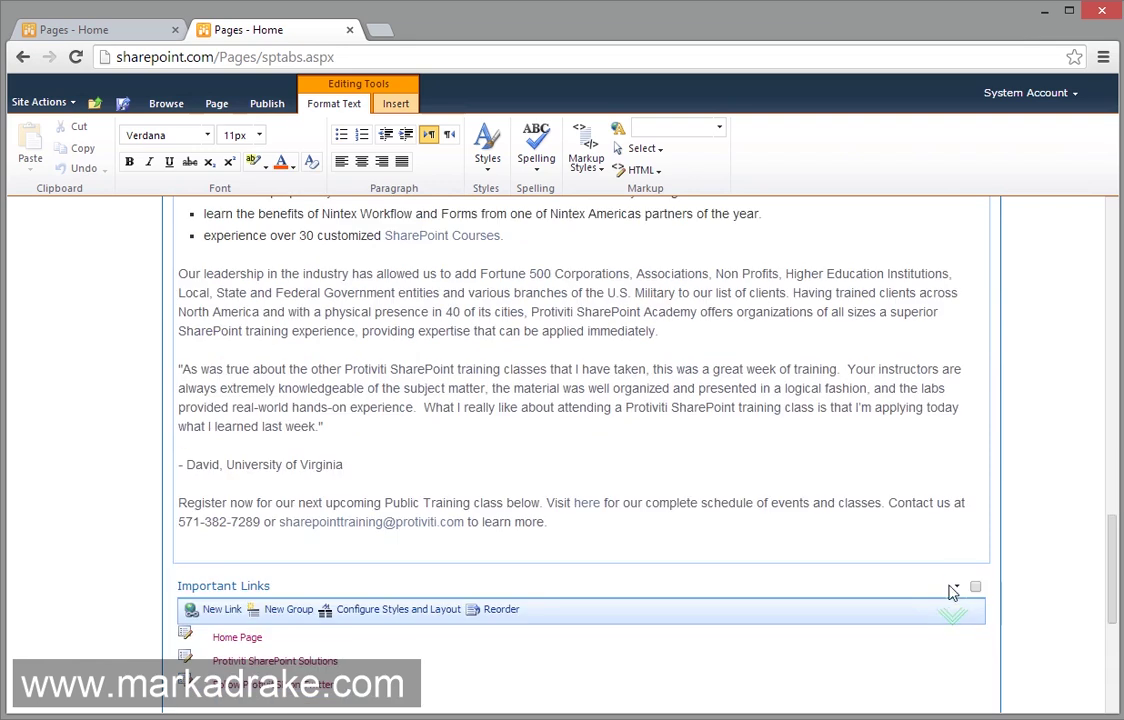
{"action": "scroll", "coordinate": [835, 500], "scroll_direction": "up", "scroll_amount": 10}
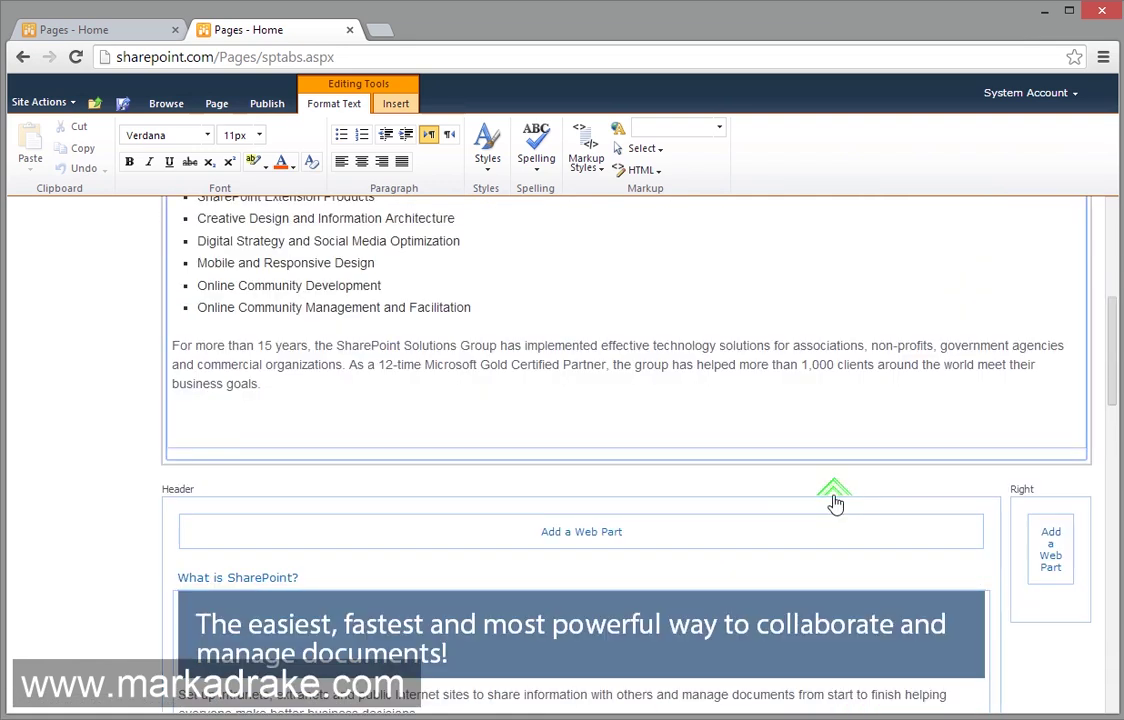
{"action": "left_click", "coordinate": [581, 532]}
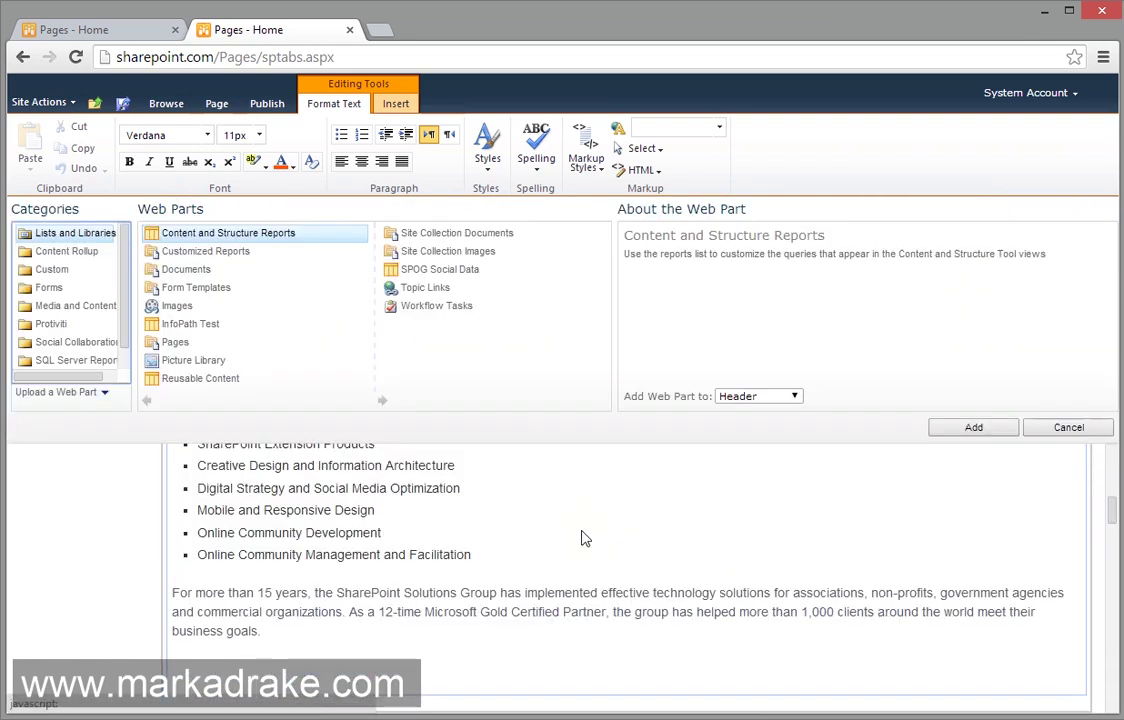
{"action": "left_click", "coordinate": [72, 277]}
{"action": "left_click", "coordinate": [199, 237]}
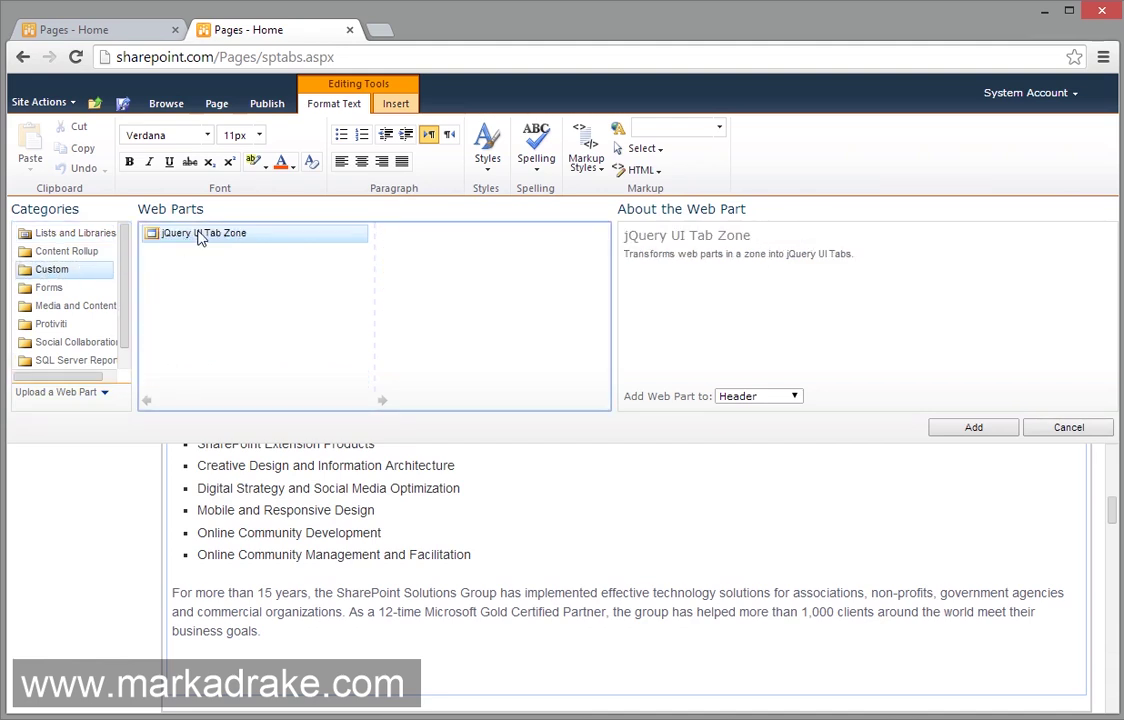
{"action": "left_click", "coordinate": [966, 436]}
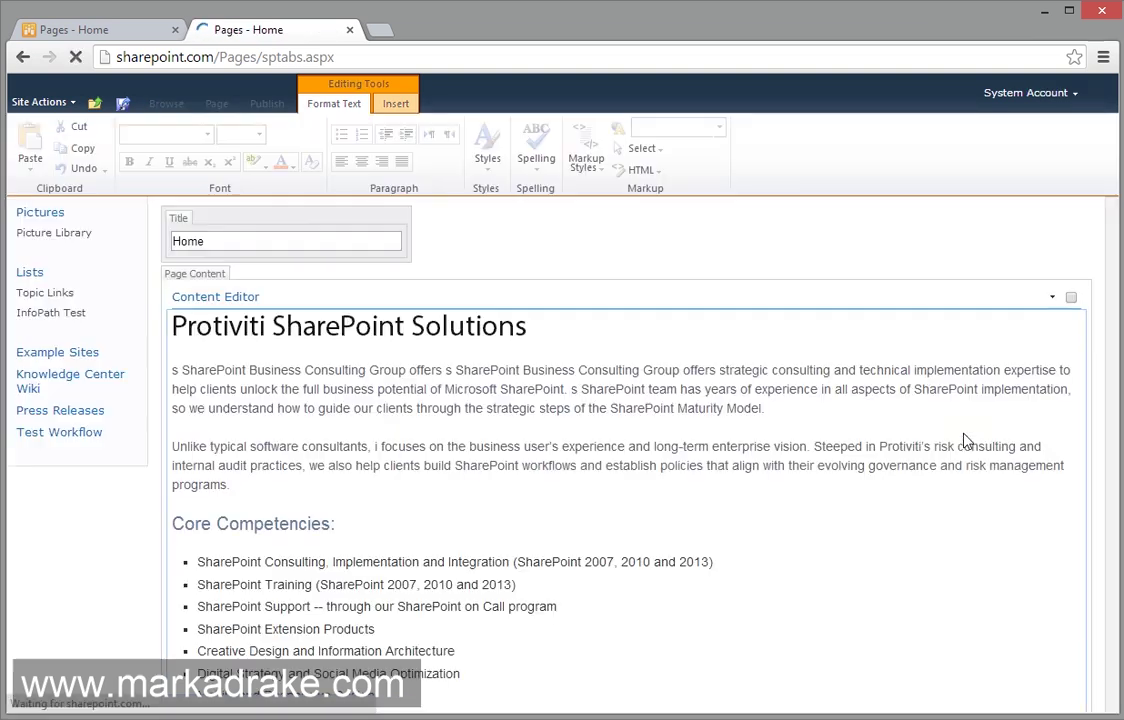
Review the jQuery UI Tabs Widget API documentation and close it to return to the page being edited
{"action": "scroll", "coordinate": [930, 430], "scroll_direction": "down", "scroll_amount": 1}
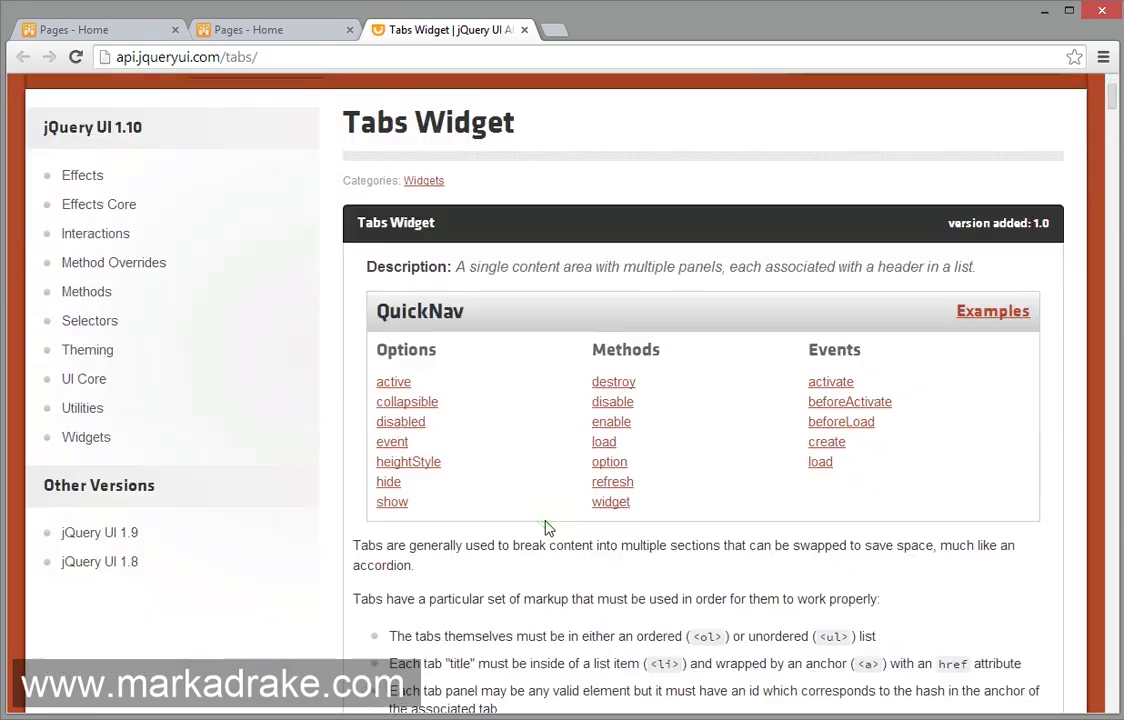
{"action": "scroll", "coordinate": [546, 524], "scroll_direction": "up", "scroll_amount": 2}
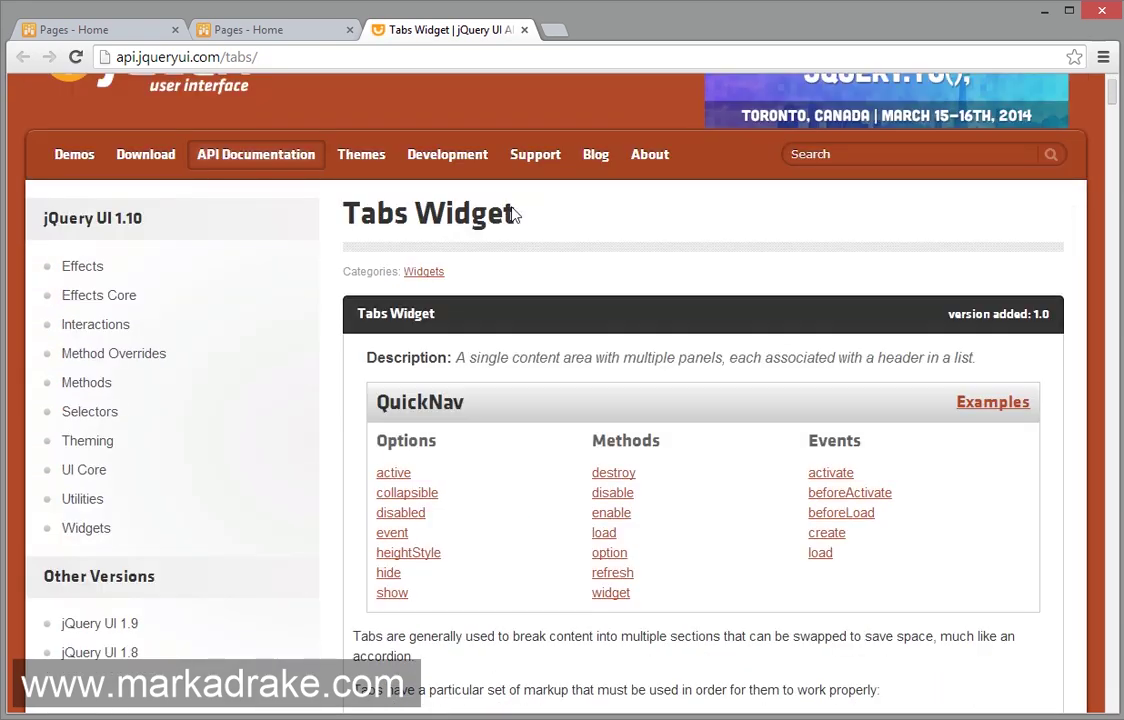
{"action": "left_click", "coordinate": [524, 30]}
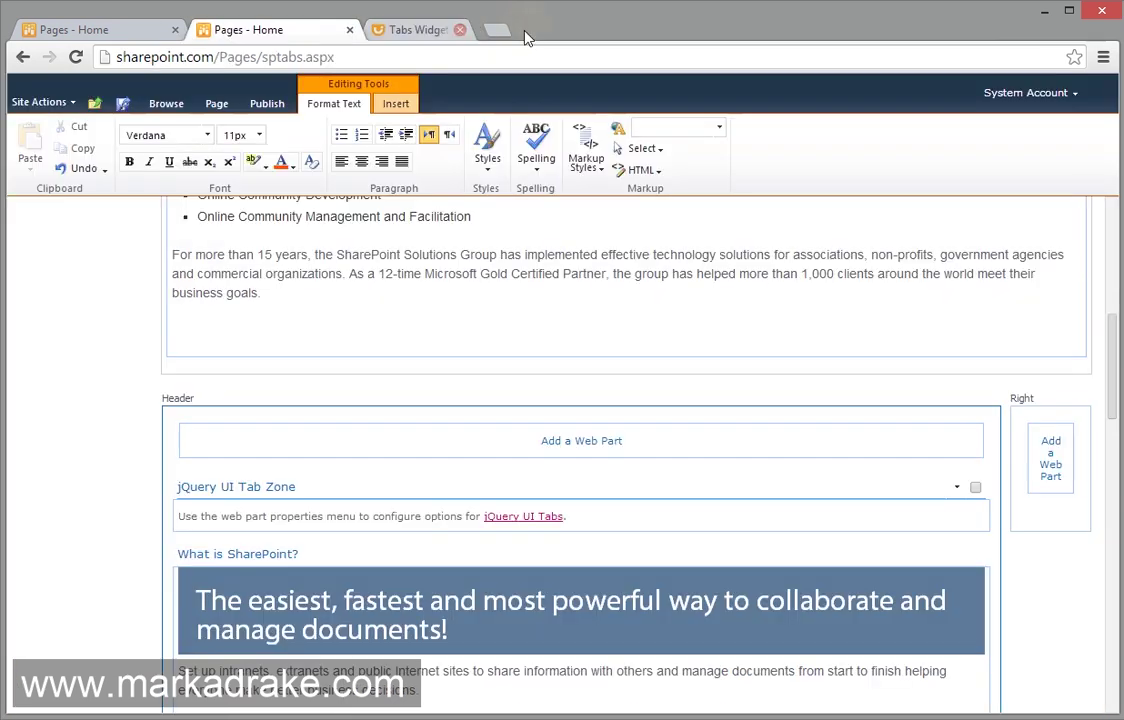
Include jQuery, jQuery UI and the Tabify script in the jQuery UI Tab Zone web part's properties and save them
{"action": "left_click", "coordinate": [956, 488]}
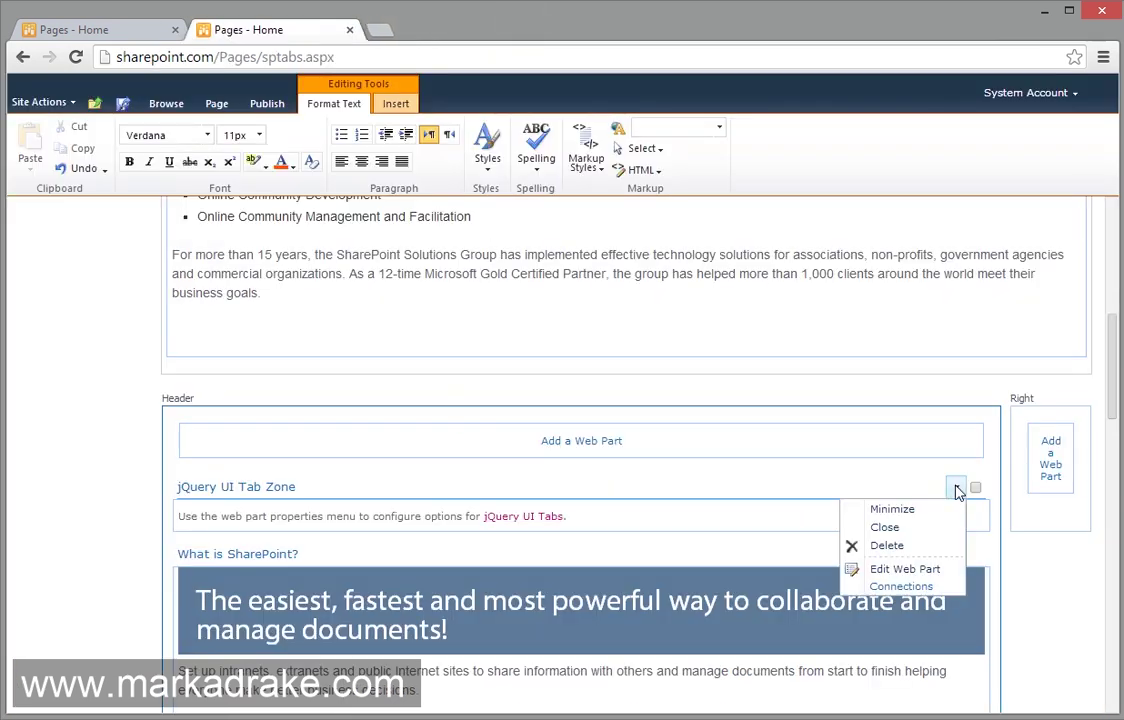
{"action": "left_click", "coordinate": [898, 570]}
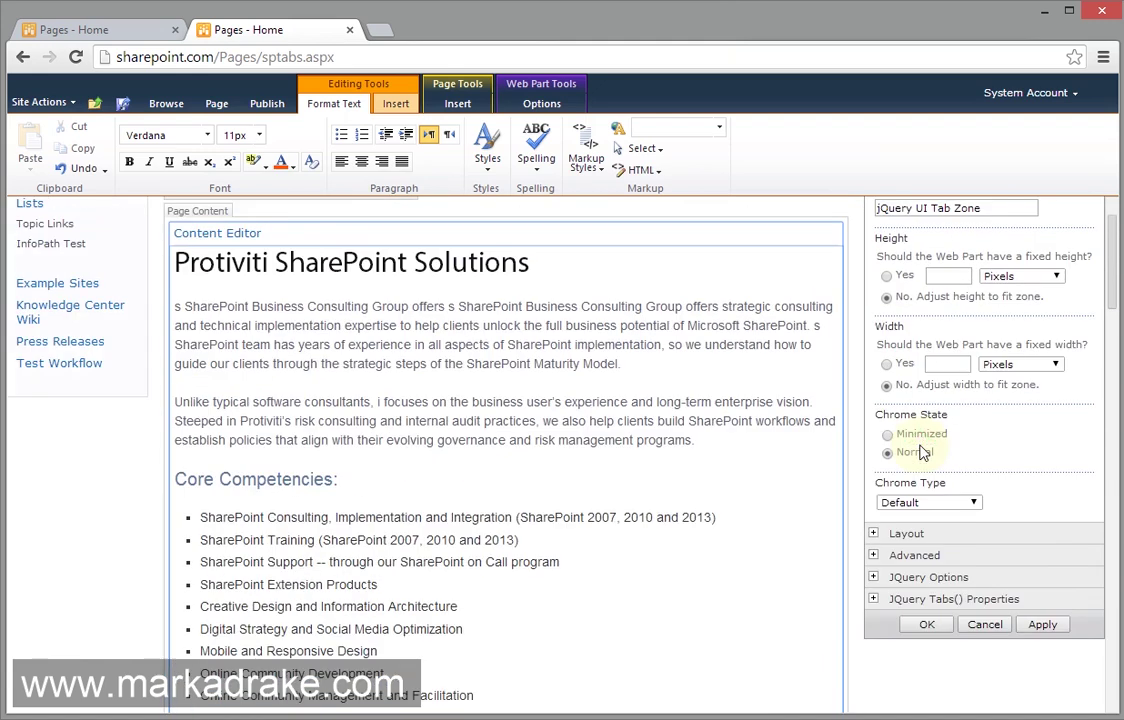
{"action": "scroll", "coordinate": [922, 453], "scroll_direction": "up", "scroll_amount": 1}
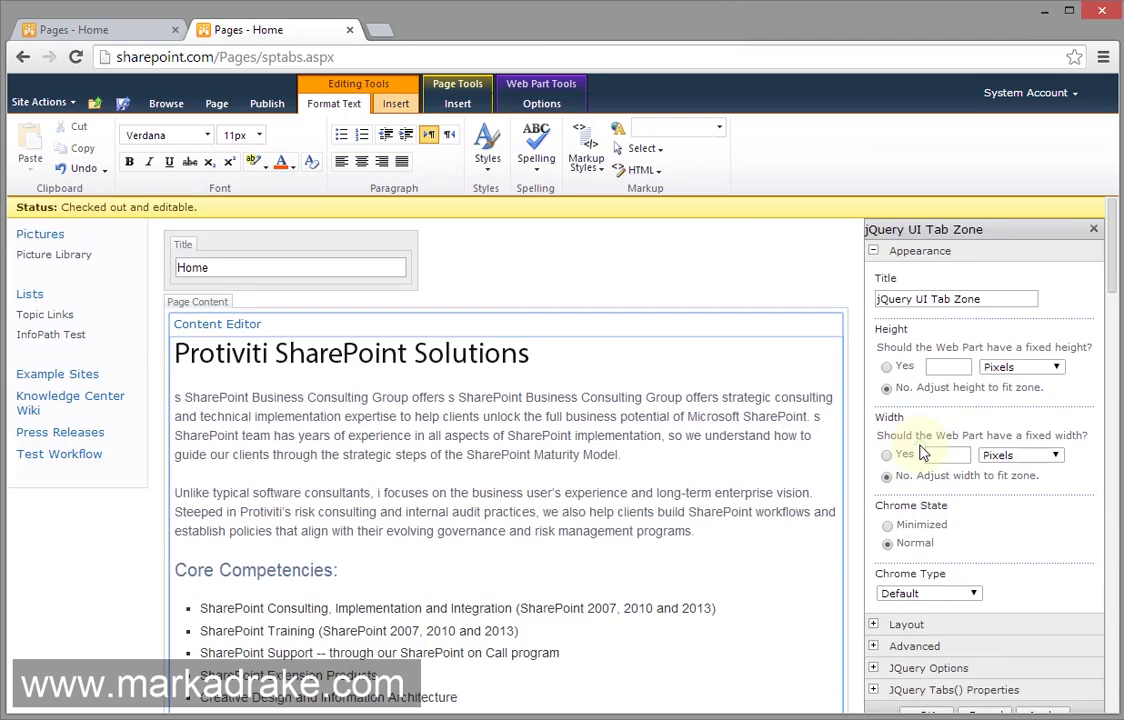
{"action": "left_click", "coordinate": [914, 255]}
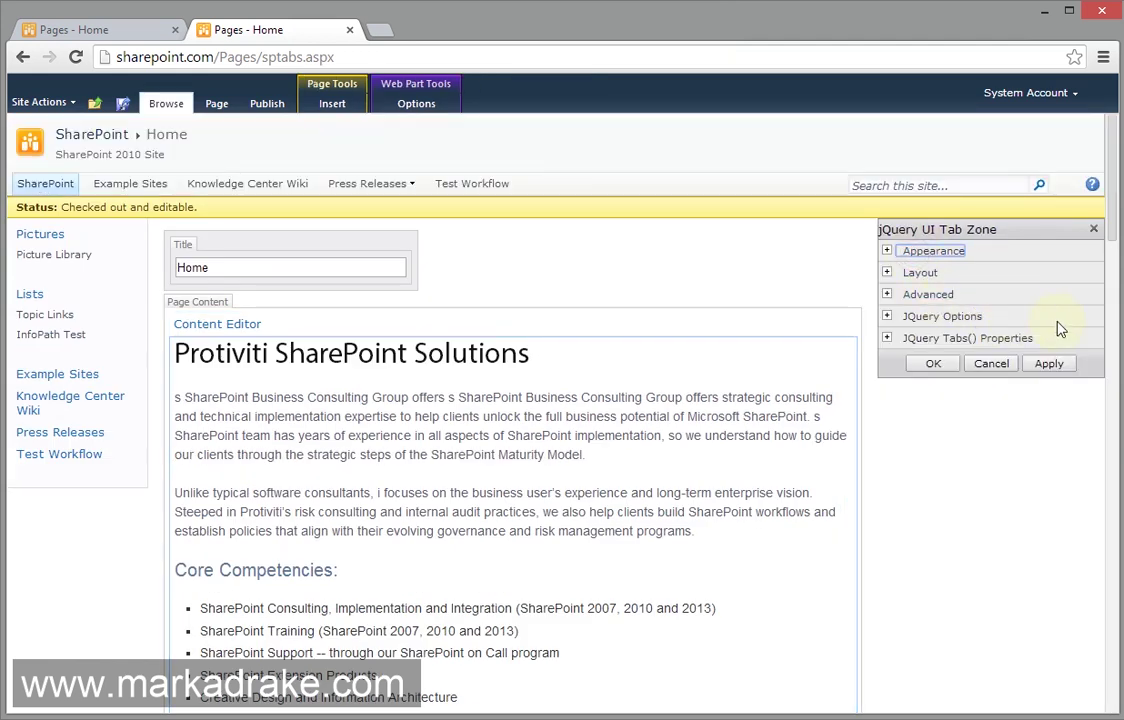
{"action": "left_click", "coordinate": [942, 316]}
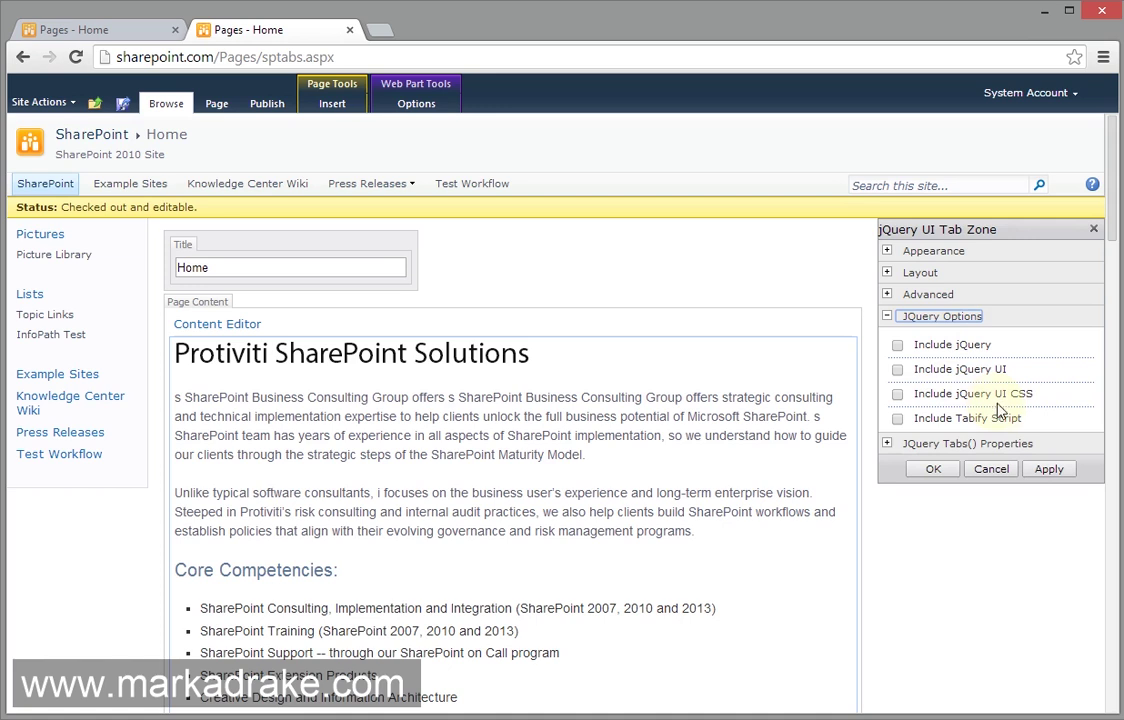
{"action": "left_click", "coordinate": [897, 346]}
{"action": "left_click", "coordinate": [897, 369]}
{"action": "left_click", "coordinate": [897, 420]}
{"action": "left_click", "coordinate": [972, 322]}
{"action": "left_click", "coordinate": [965, 339]}
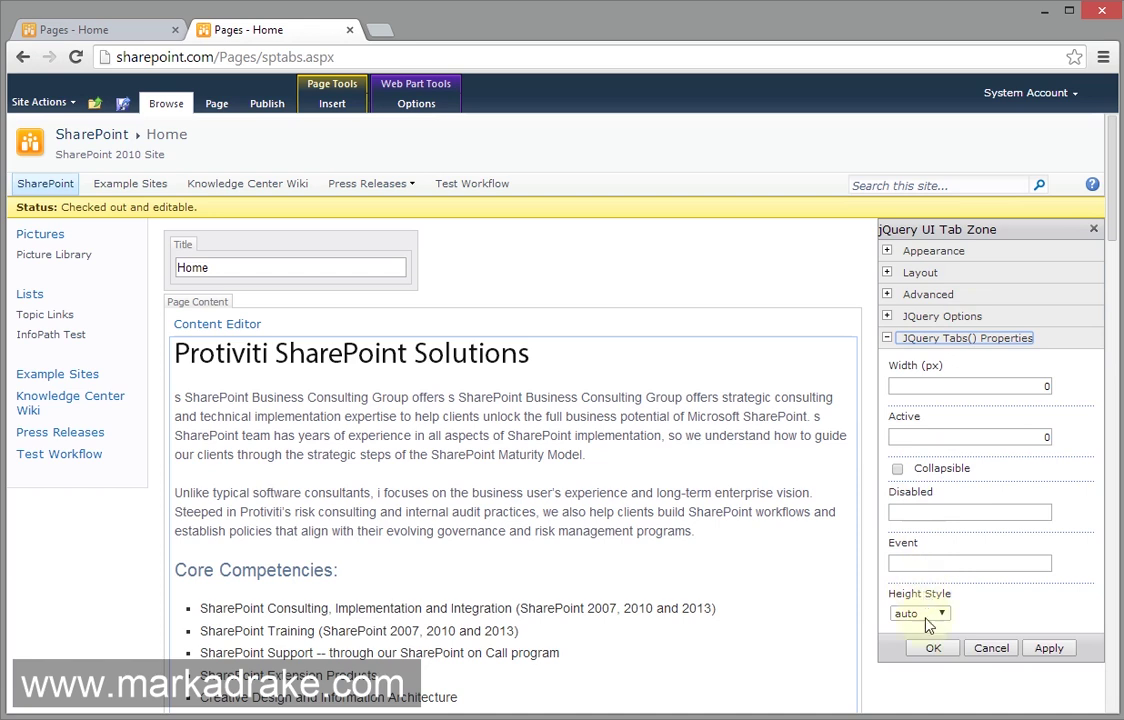
{"action": "left_click", "coordinate": [936, 649]}
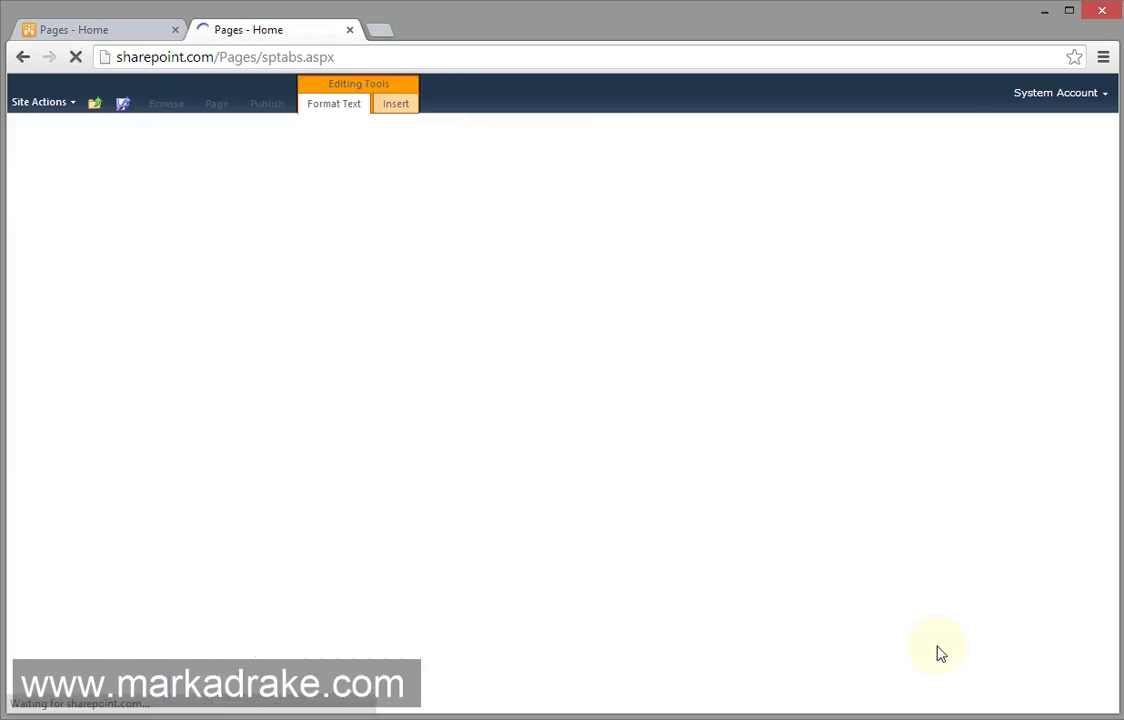
Check in the sptabs.aspx page with its configured jQuery UI Tab Zone web part
{"action": "left_click", "coordinate": [832, 487]}
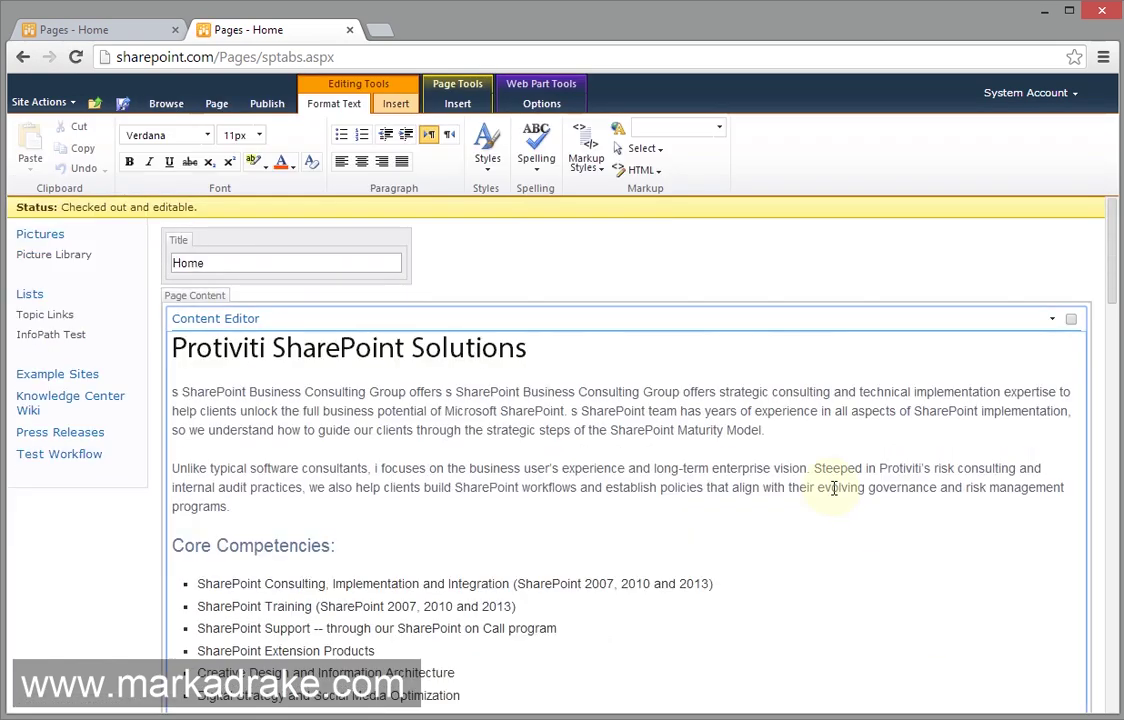
{"action": "scroll", "coordinate": [834, 487], "scroll_direction": "down", "scroll_amount": 8}
{"action": "scroll", "coordinate": [273, 244], "scroll_direction": "up", "scroll_amount": 2}
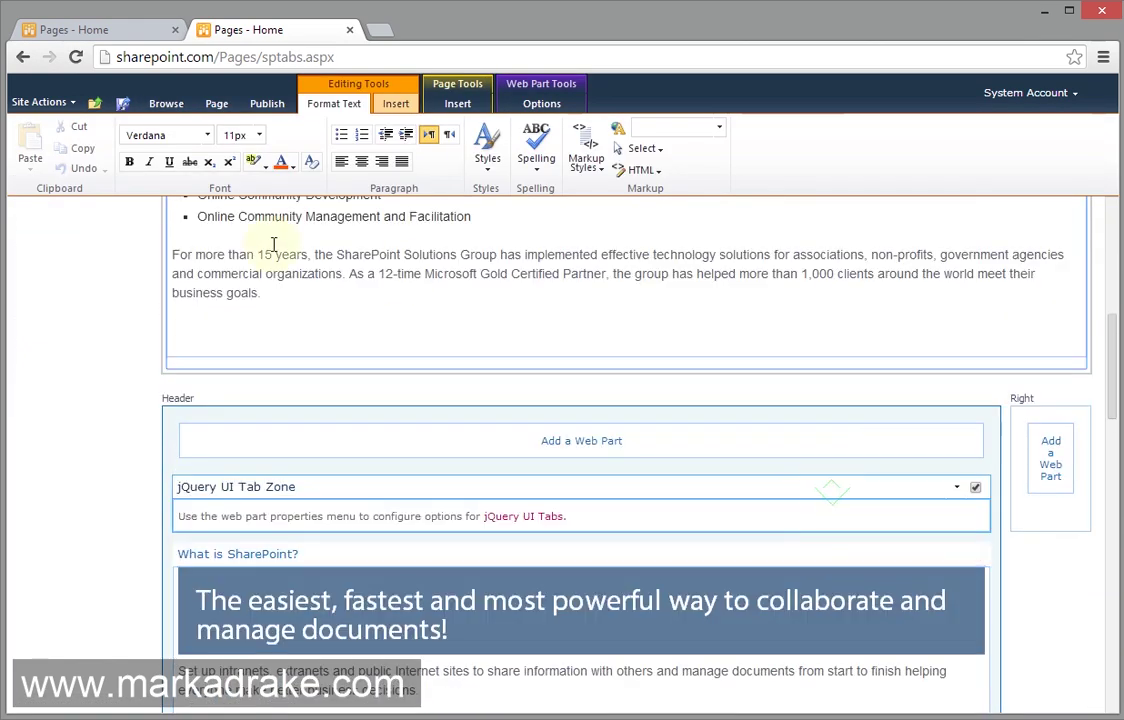
{"action": "left_click", "coordinate": [216, 103]}
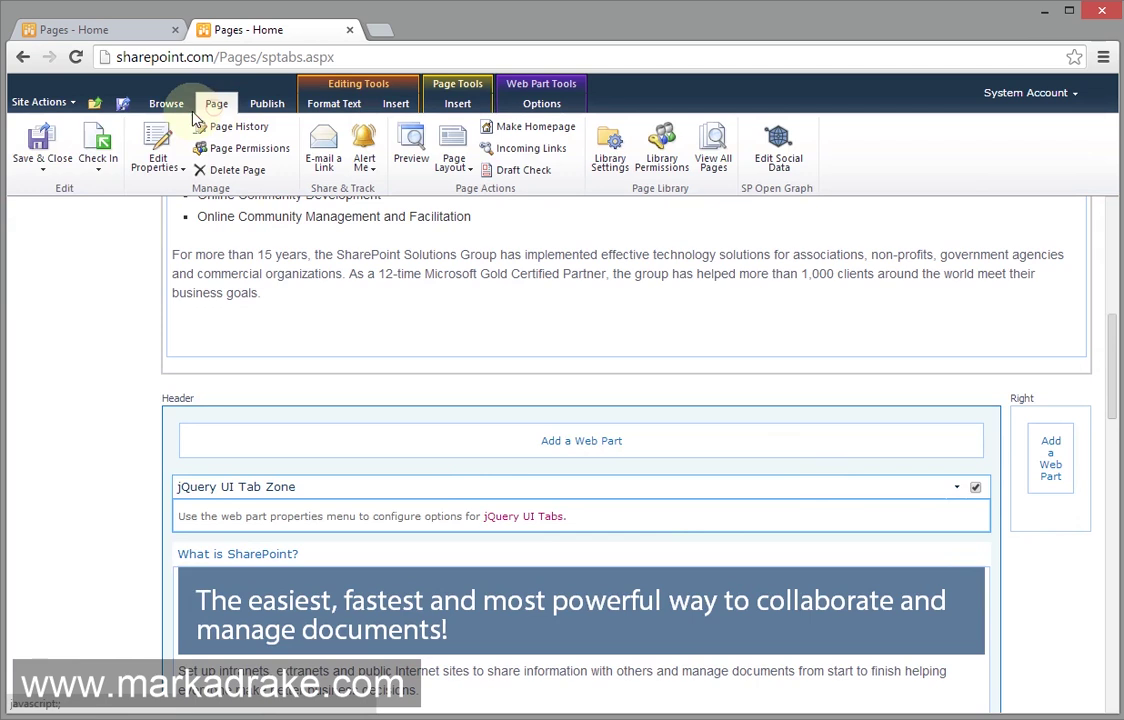
{"action": "left_click", "coordinate": [97, 141]}
{"action": "left_click", "coordinate": [620, 487]}
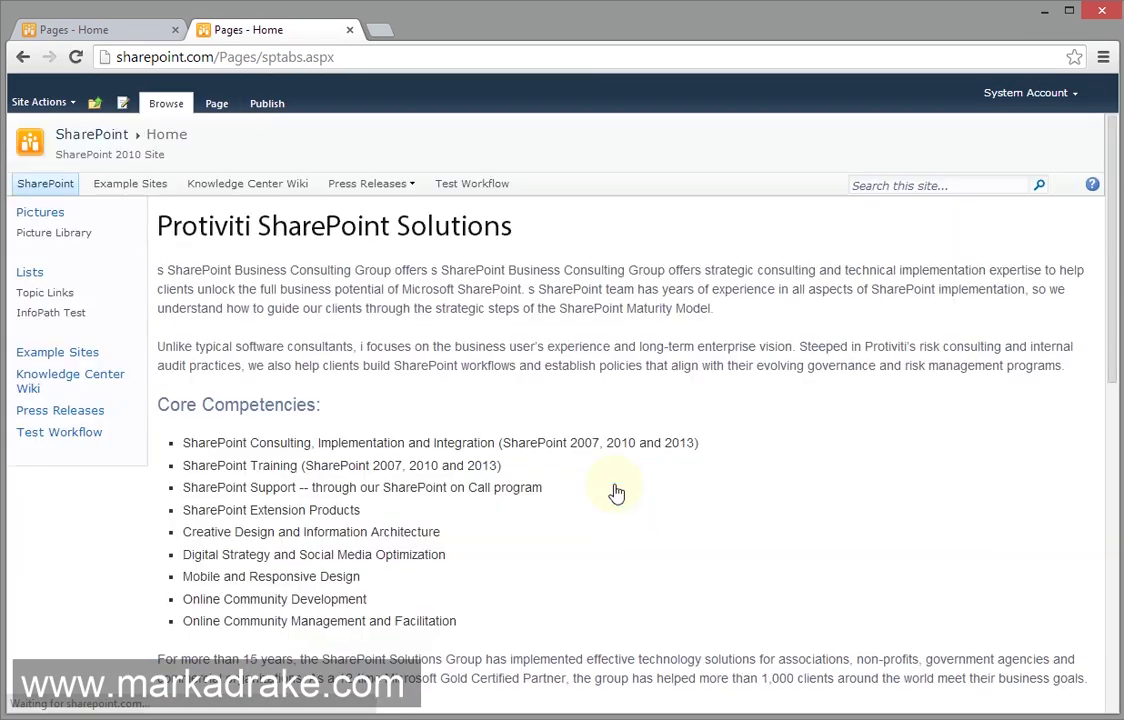
Examine the tabbed zone on the checked-in page by switching between What is SharePoint?, SharePoint Academy and Important Links
{"action": "scroll", "coordinate": [617, 491], "scroll_direction": "down", "scroll_amount": 1}
{"action": "scroll", "coordinate": [617, 491], "scroll_direction": "down", "scroll_amount": 5}
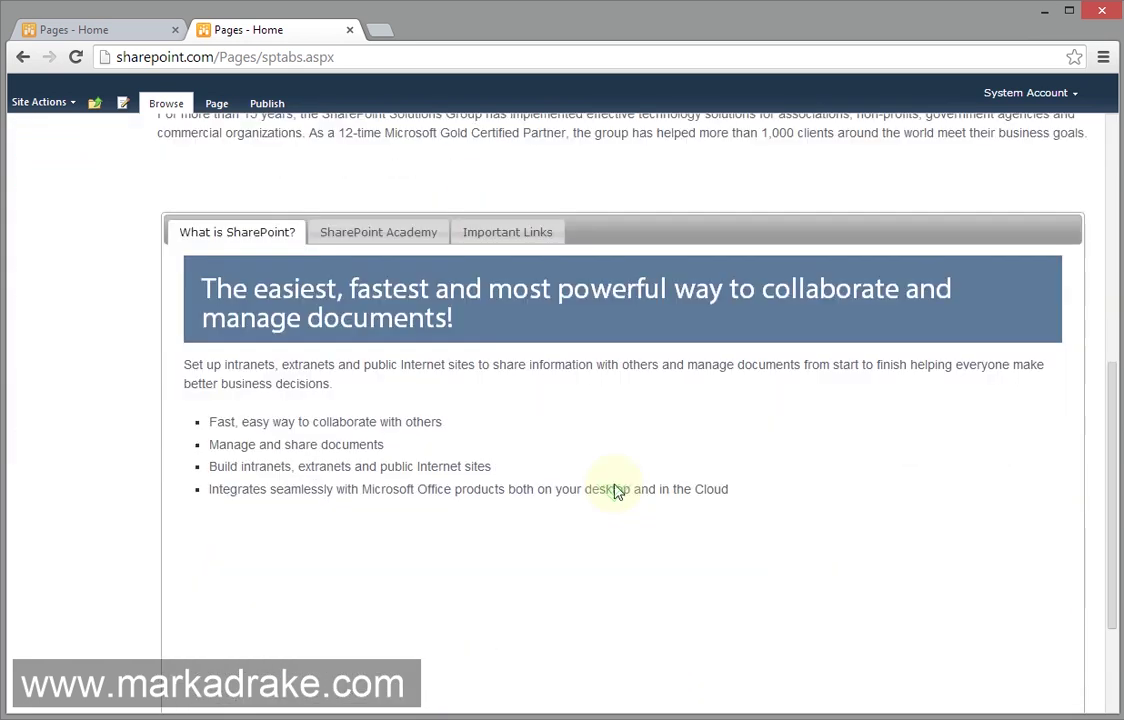
{"action": "left_click", "coordinate": [385, 246]}
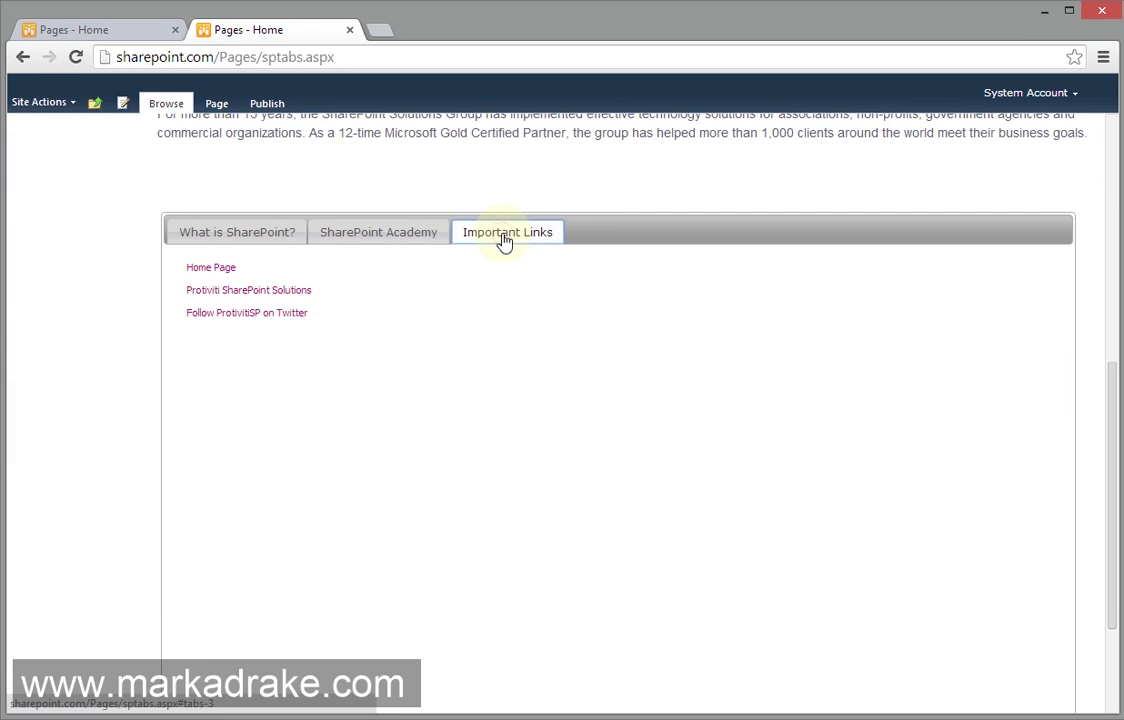
{"action": "left_click", "coordinate": [385, 238]}
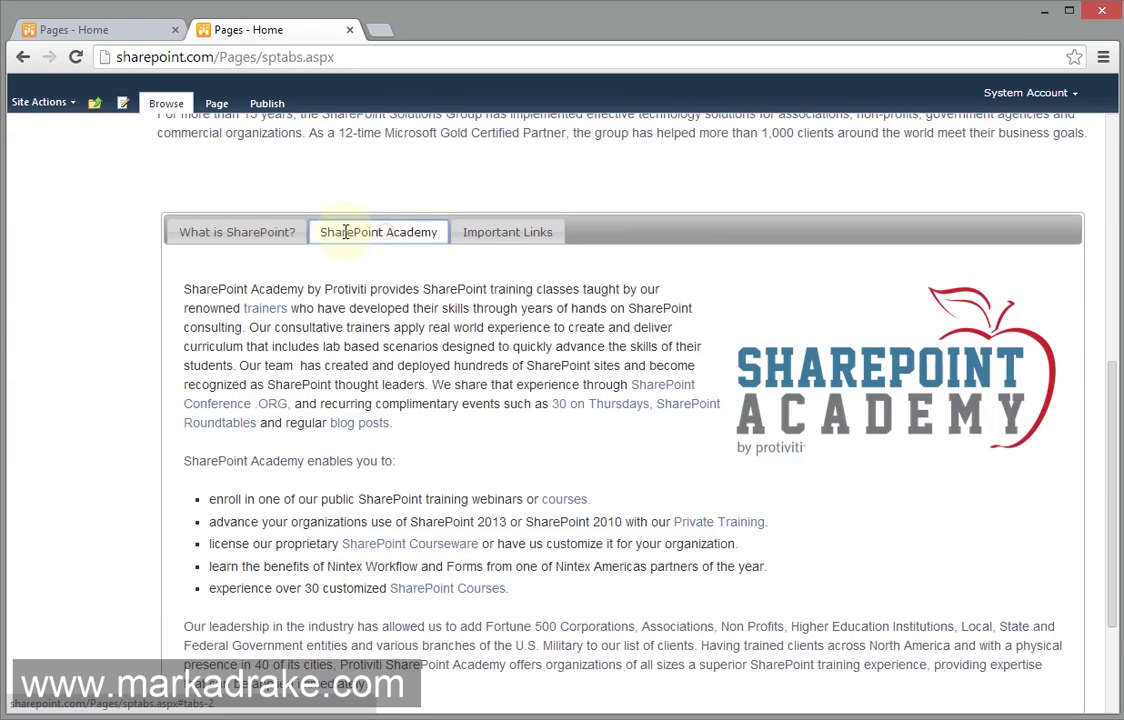
{"action": "left_click", "coordinate": [245, 238]}
{"action": "scroll", "coordinate": [88, 275], "scroll_direction": "up", "scroll_amount": 1}
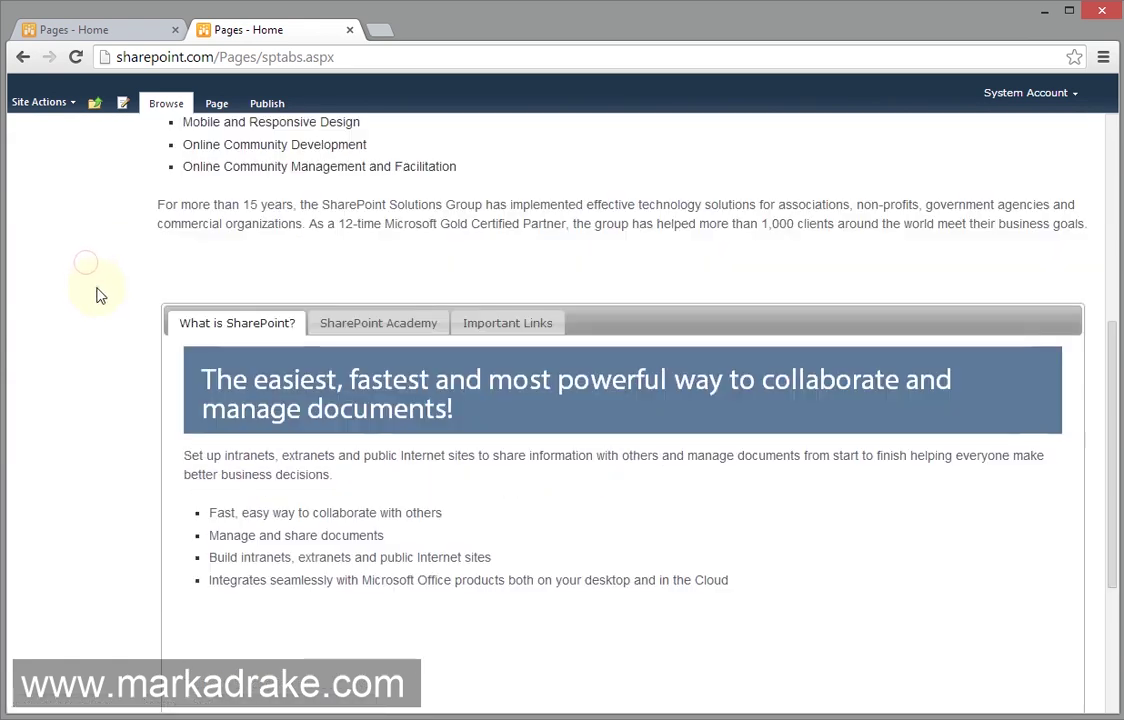
{"action": "scroll", "coordinate": [97, 293], "scroll_direction": "up", "scroll_amount": 1}
Evaluate jQuery, jQuery.UI and jQuery.ui in the browser's developer console to check the loaded libraries, then close the console
{"action": "key", "text": "F12"}
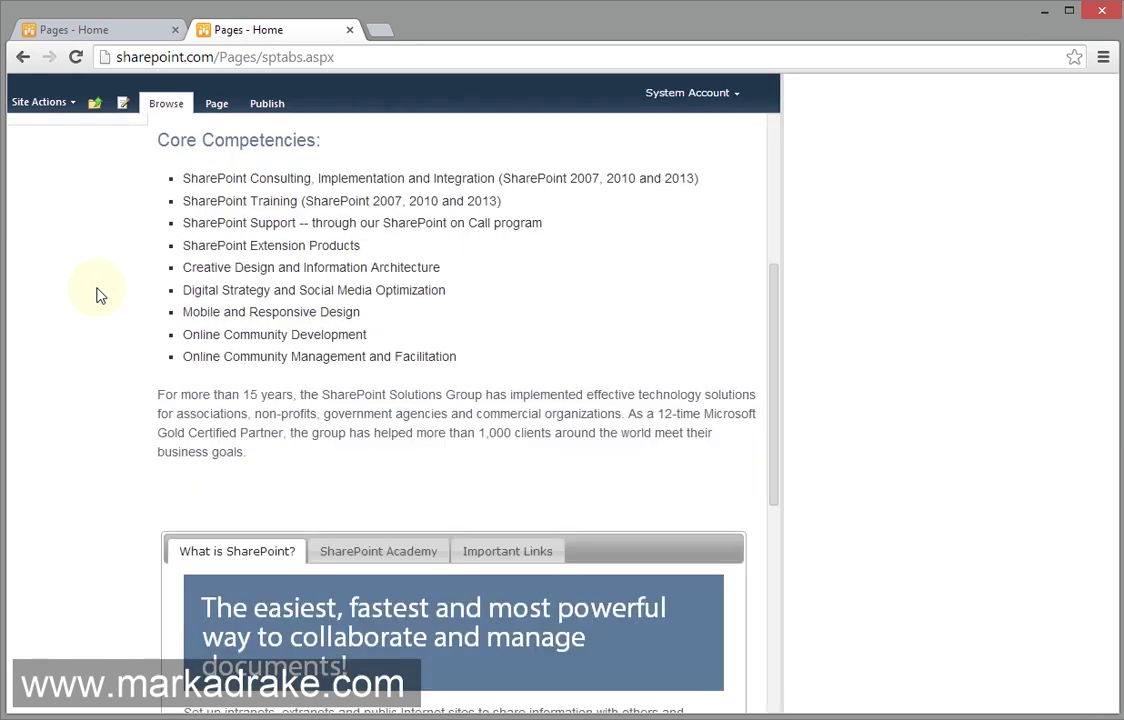
{"action": "key", "text": "BackSpace"}
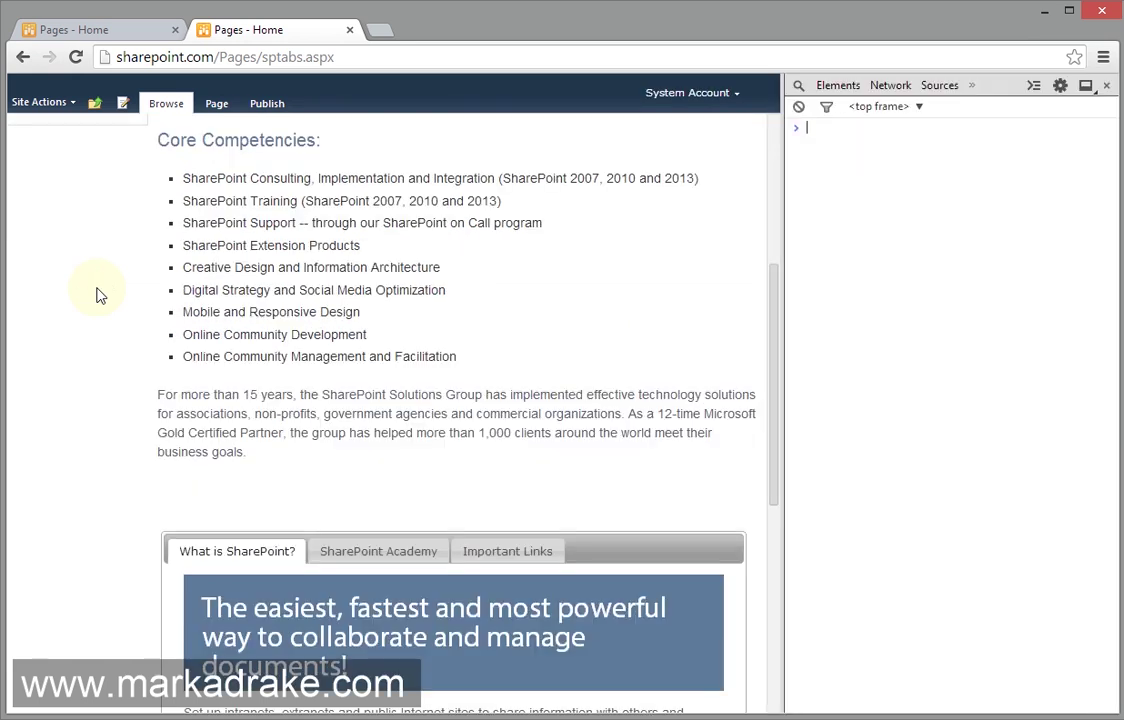
{"action": "type", "text": "jQuery"}
{"action": "key", "text": "Return"}
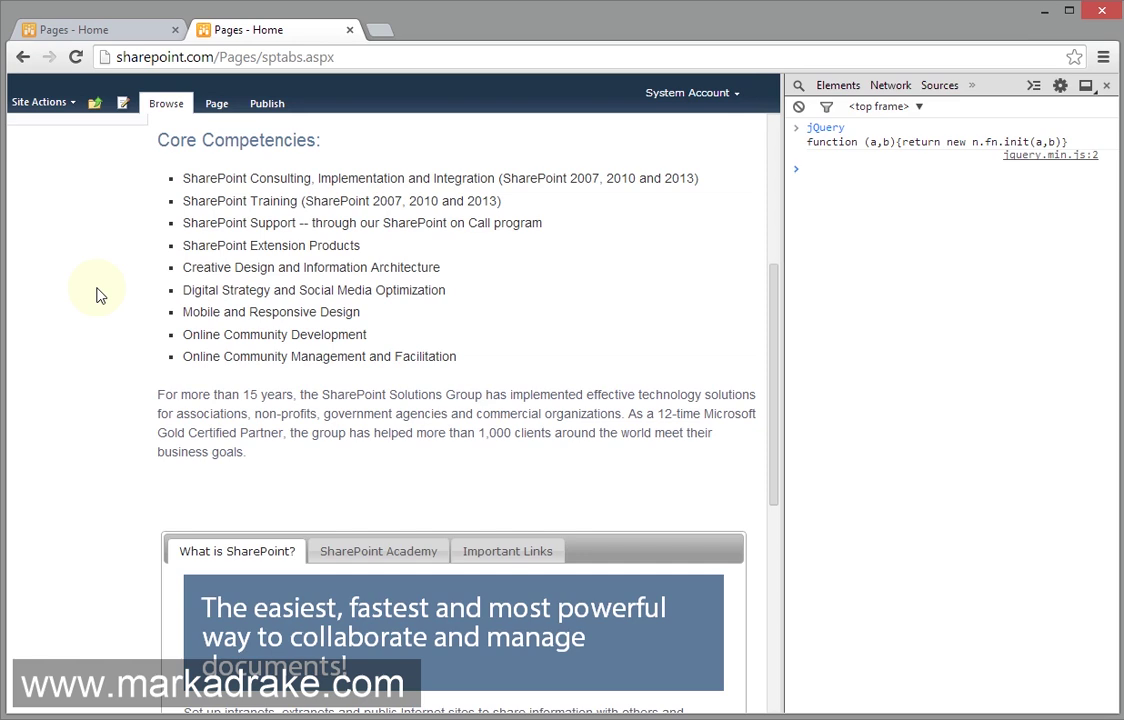
{"action": "type", "text": "jQuery."}
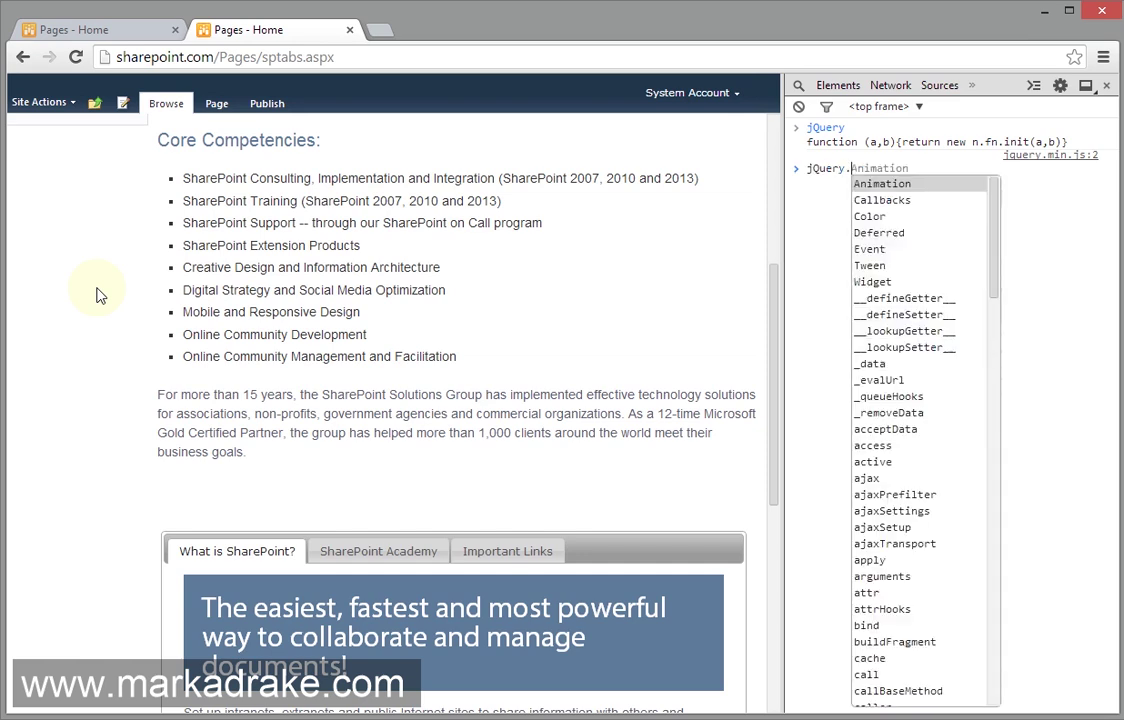
{"action": "type", "text": "UI"}
{"action": "key", "text": "Return"}
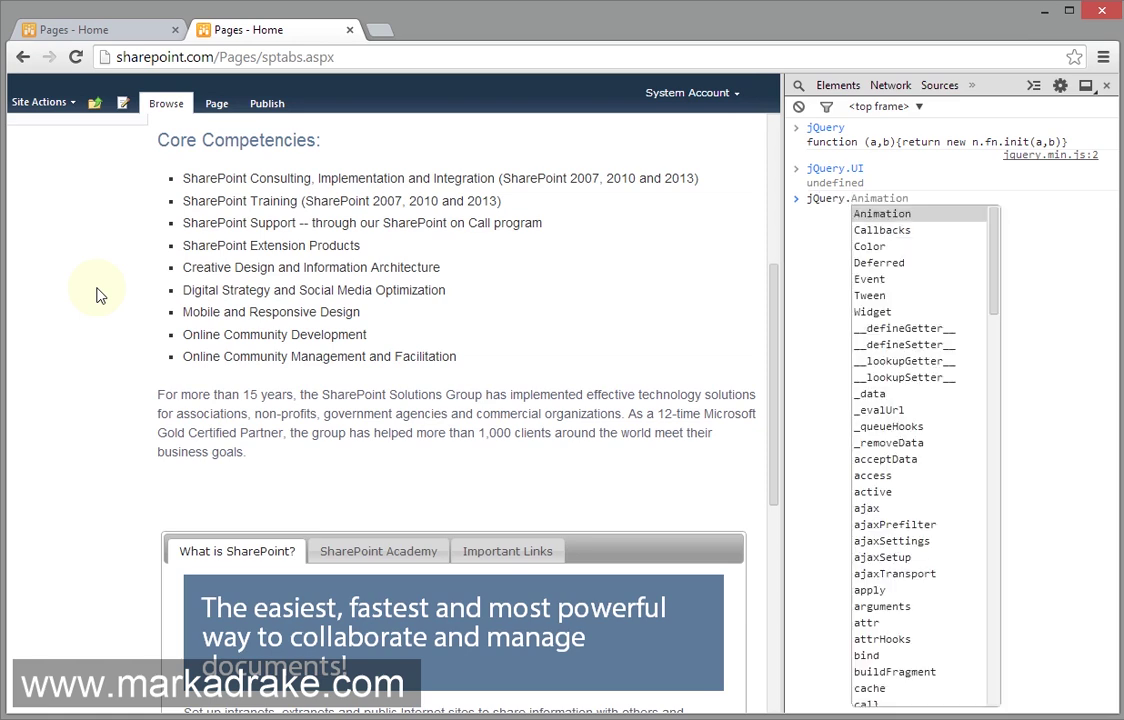
{"action": "type", "text": "jQuery.U"}
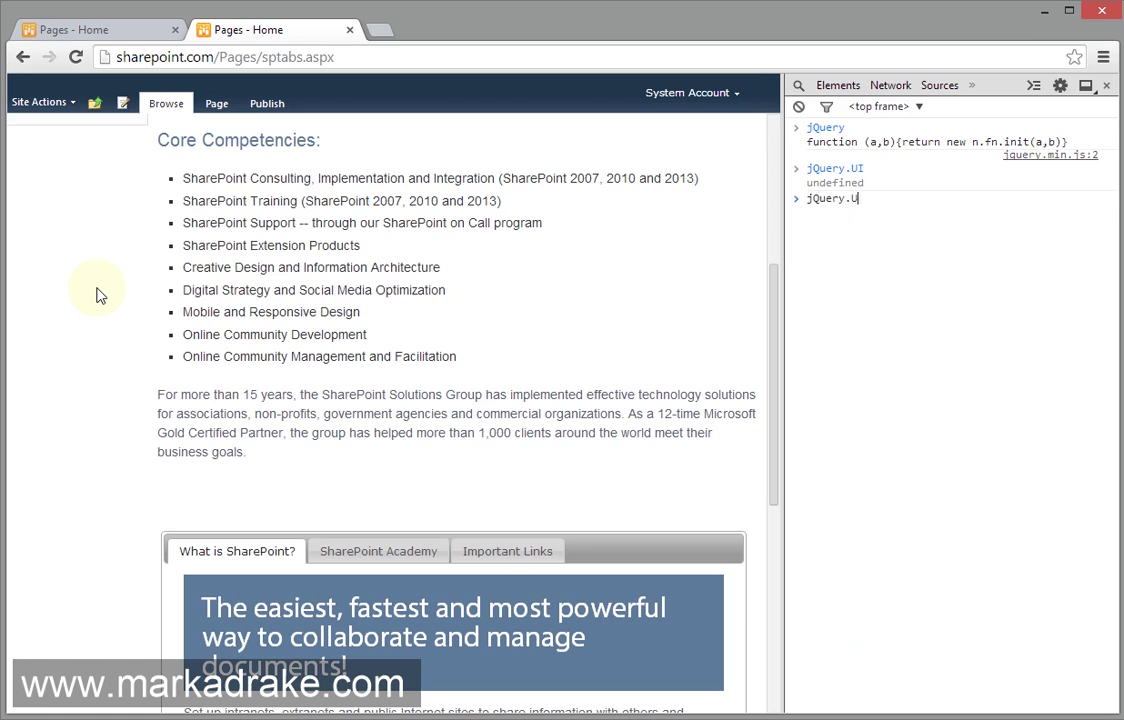
{"action": "key", "text": "BackSpace"}
{"action": "type", "text": "ui"}
{"action": "key", "text": "Return"}
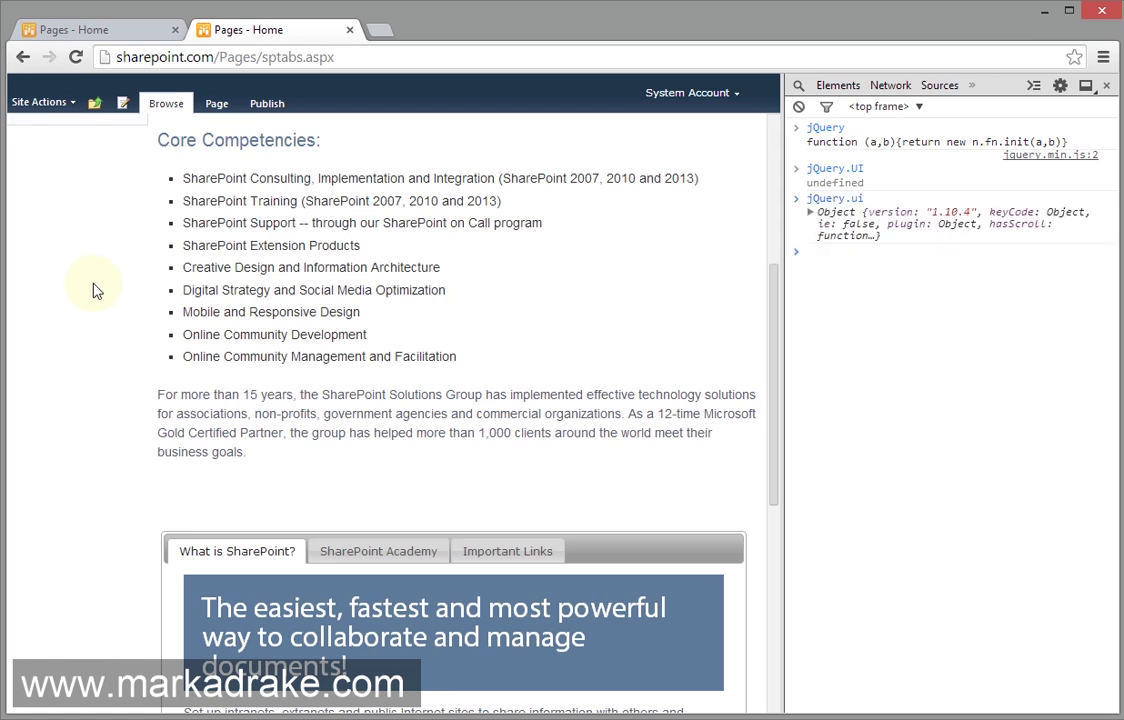
{"action": "left_click", "coordinate": [1105, 86]}
Reopen the page for editing and open the properties of the jQuery UI Tab Zone web part in the Header zone
{"action": "scroll", "coordinate": [721, 306], "scroll_direction": "up", "scroll_amount": 1}
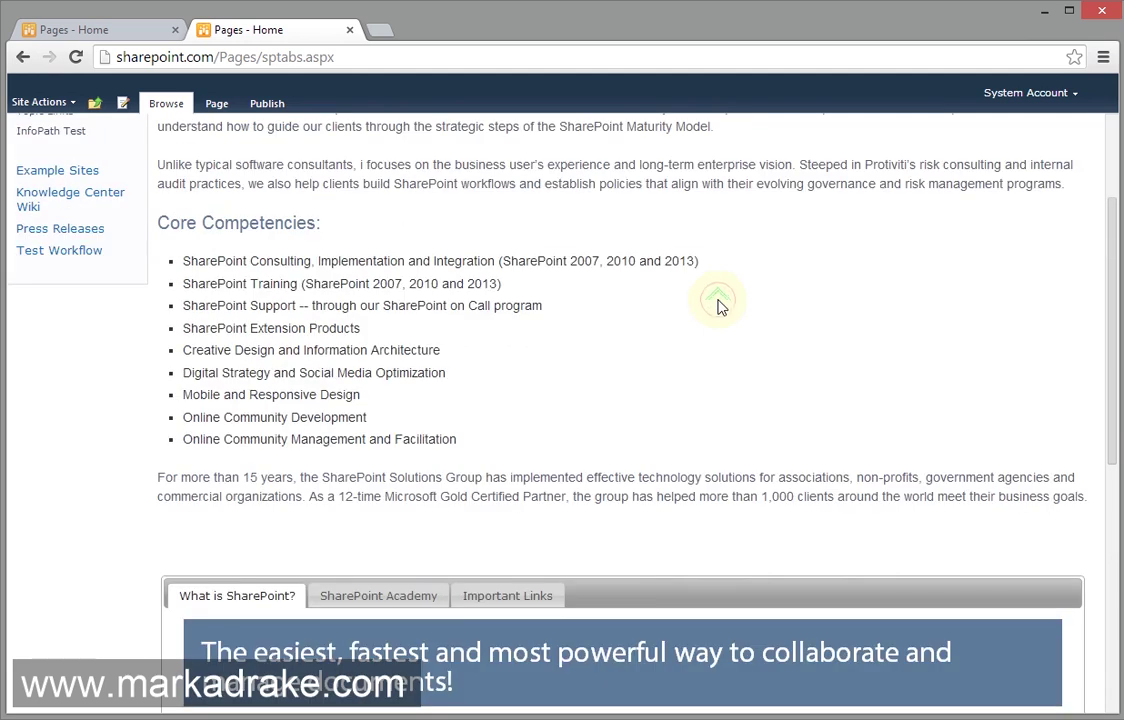
{"action": "scroll", "coordinate": [721, 306], "scroll_direction": "up", "scroll_amount": 2}
{"action": "scroll", "coordinate": [721, 306], "scroll_direction": "down", "scroll_amount": 4}
{"action": "scroll", "coordinate": [718, 305], "scroll_direction": "down", "scroll_amount": 1}
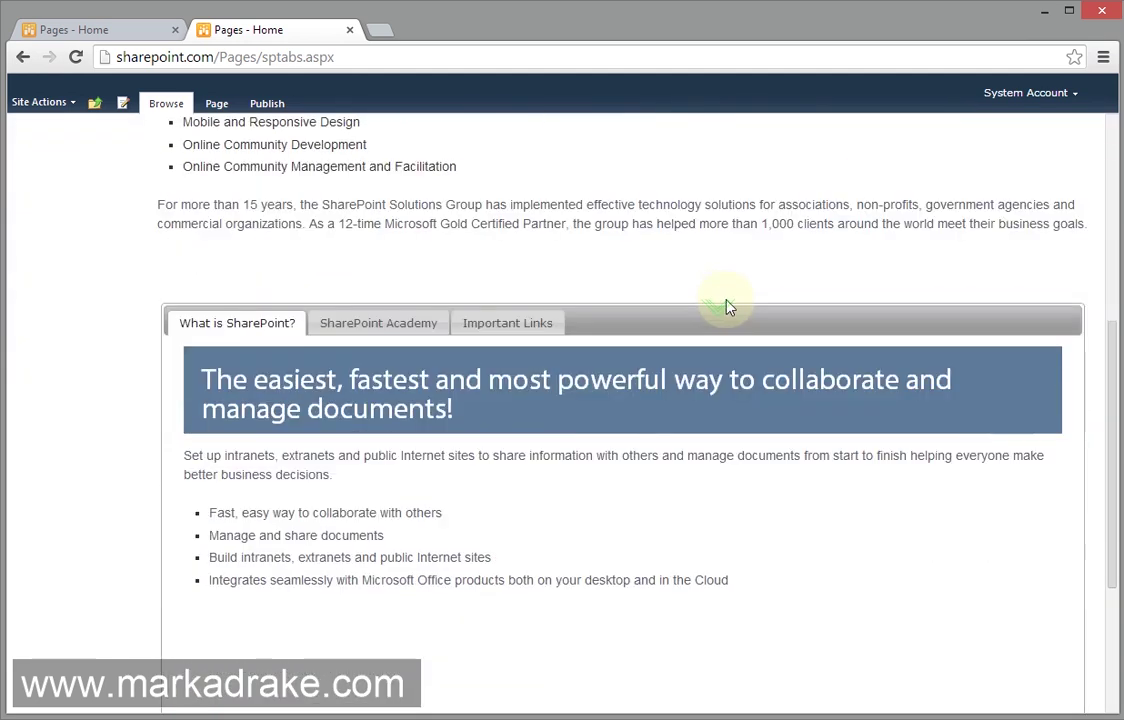
{"action": "left_click", "coordinate": [123, 105]}
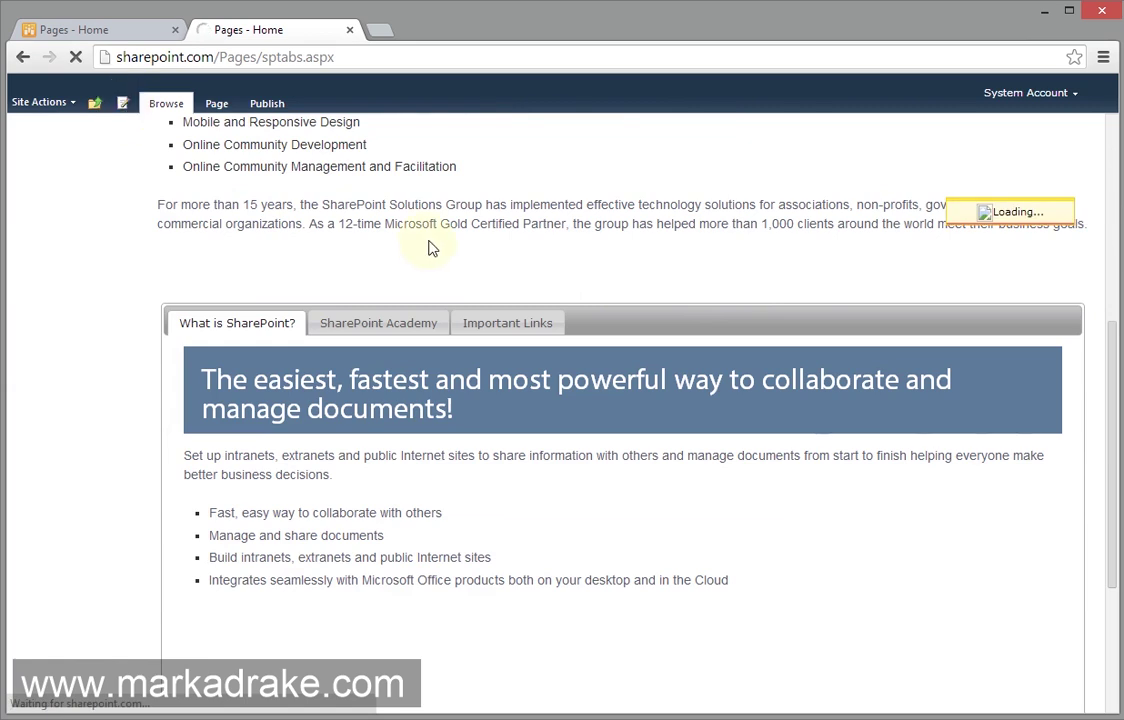
{"action": "scroll", "coordinate": [803, 484], "scroll_direction": "down", "scroll_amount": 10}
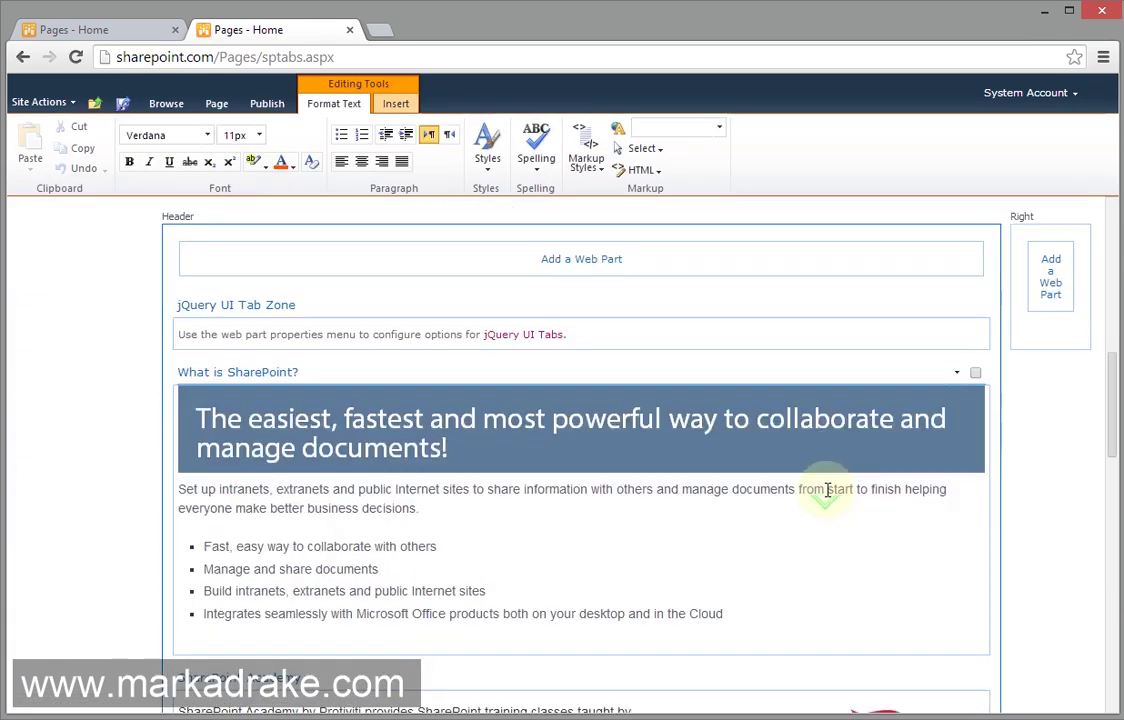
{"action": "left_click", "coordinate": [957, 305]}
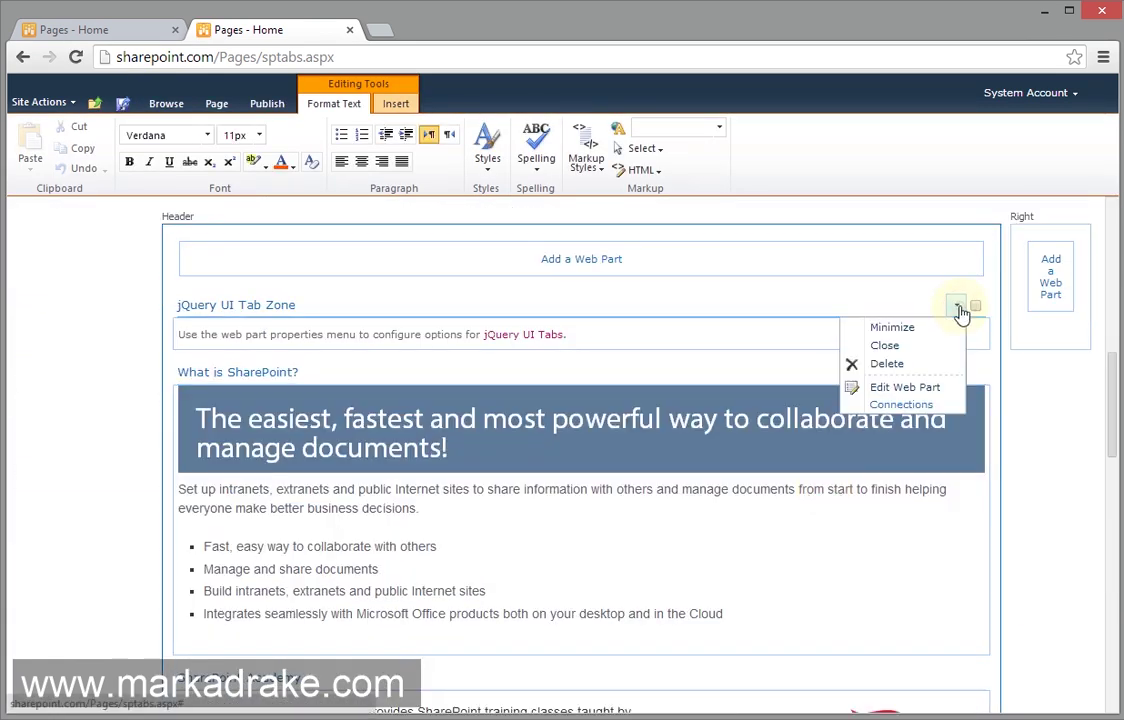
{"action": "left_click", "coordinate": [928, 388]}
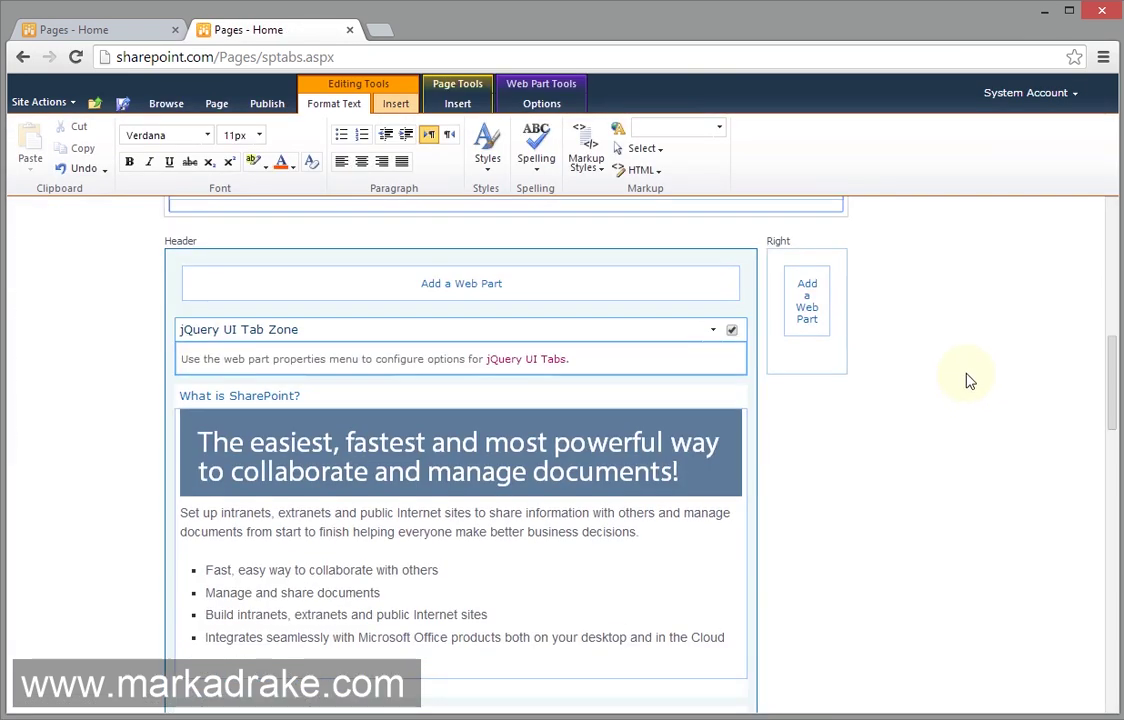
In the JQuery Tabs() properties, set Active to 1, enable Collapsible, set Height Style to content, and save the web part and page
{"action": "scroll", "coordinate": [940, 283], "scroll_direction": "up", "scroll_amount": 1}
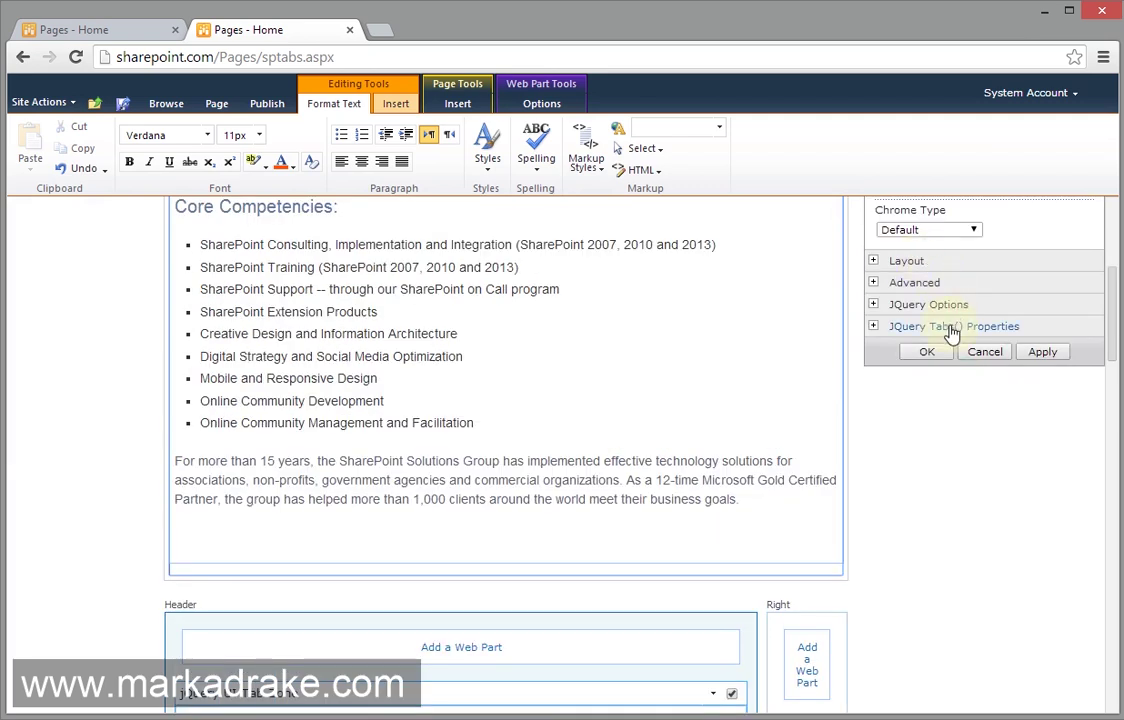
{"action": "left_click", "coordinate": [952, 328]}
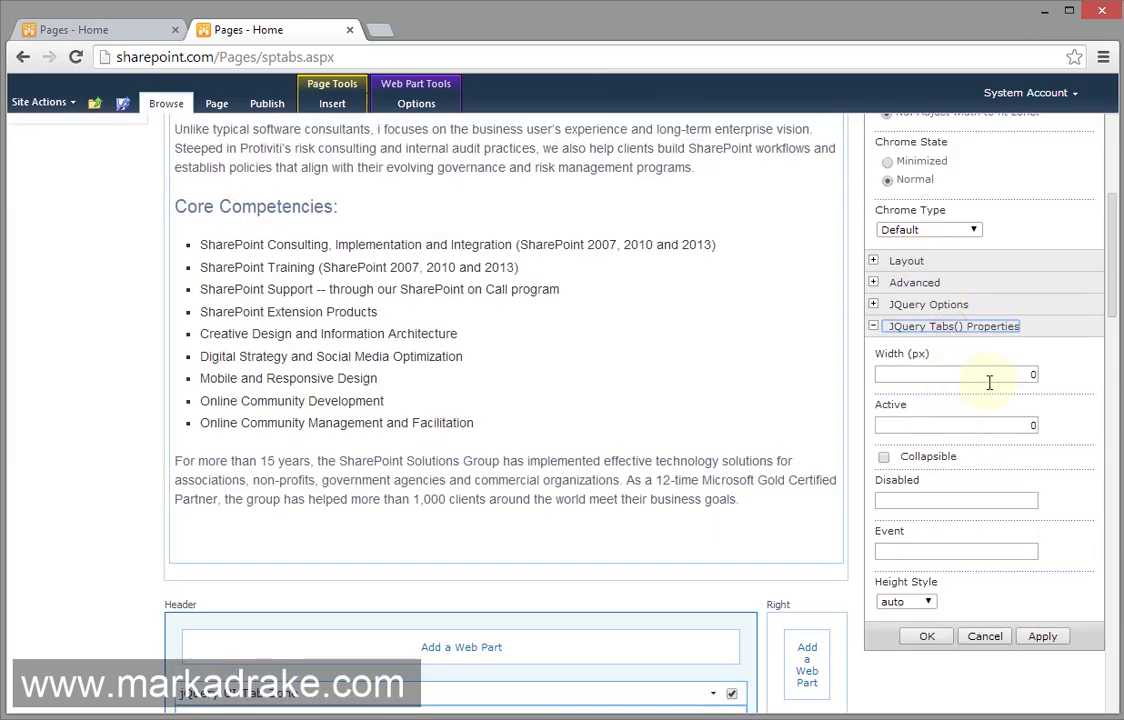
{"action": "double_click", "coordinate": [1031, 425]}
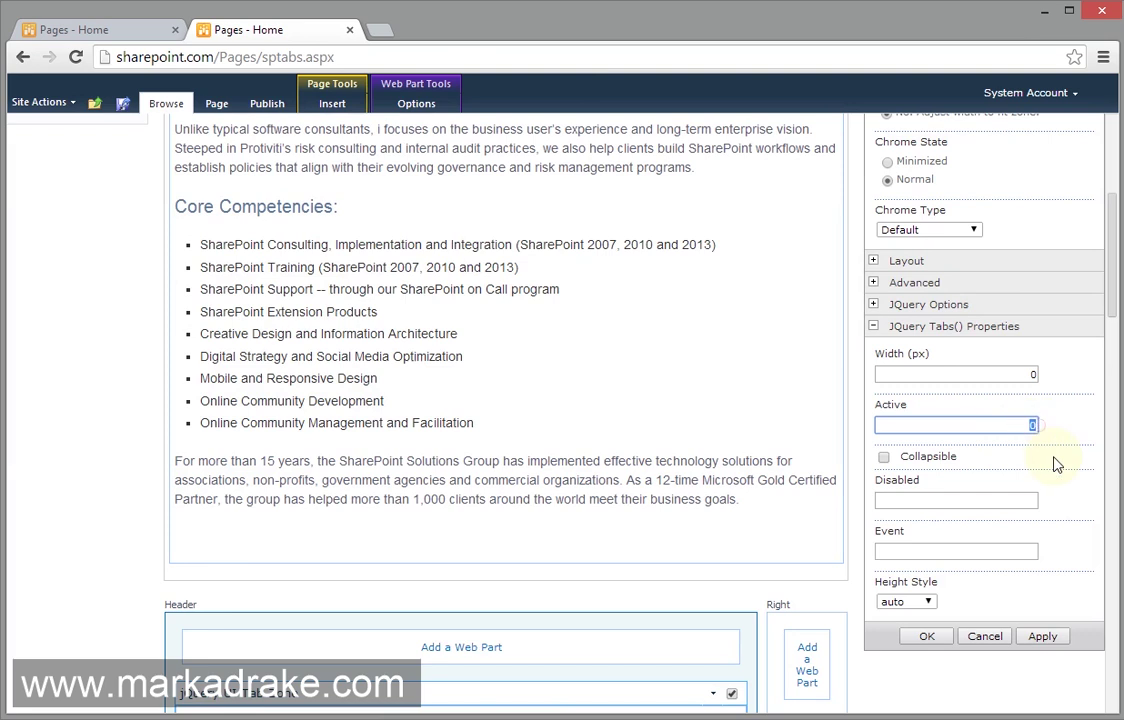
{"action": "type", "text": "1"}
{"action": "left_click", "coordinate": [885, 459]}
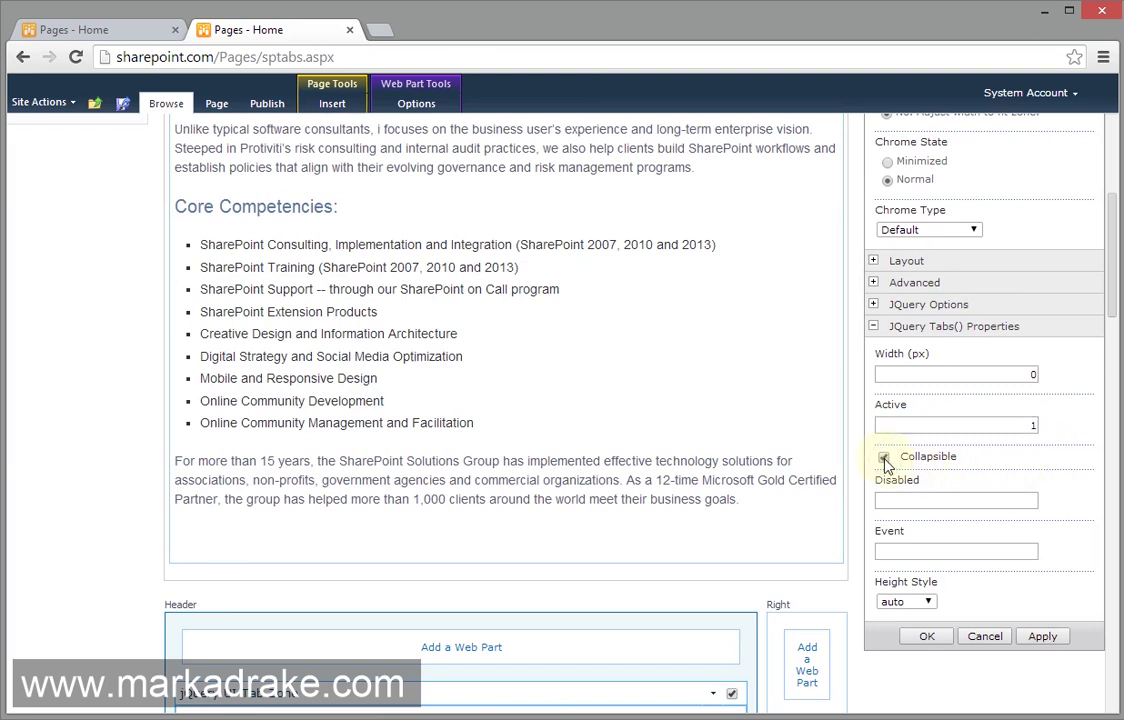
{"action": "left_click", "coordinate": [930, 602]}
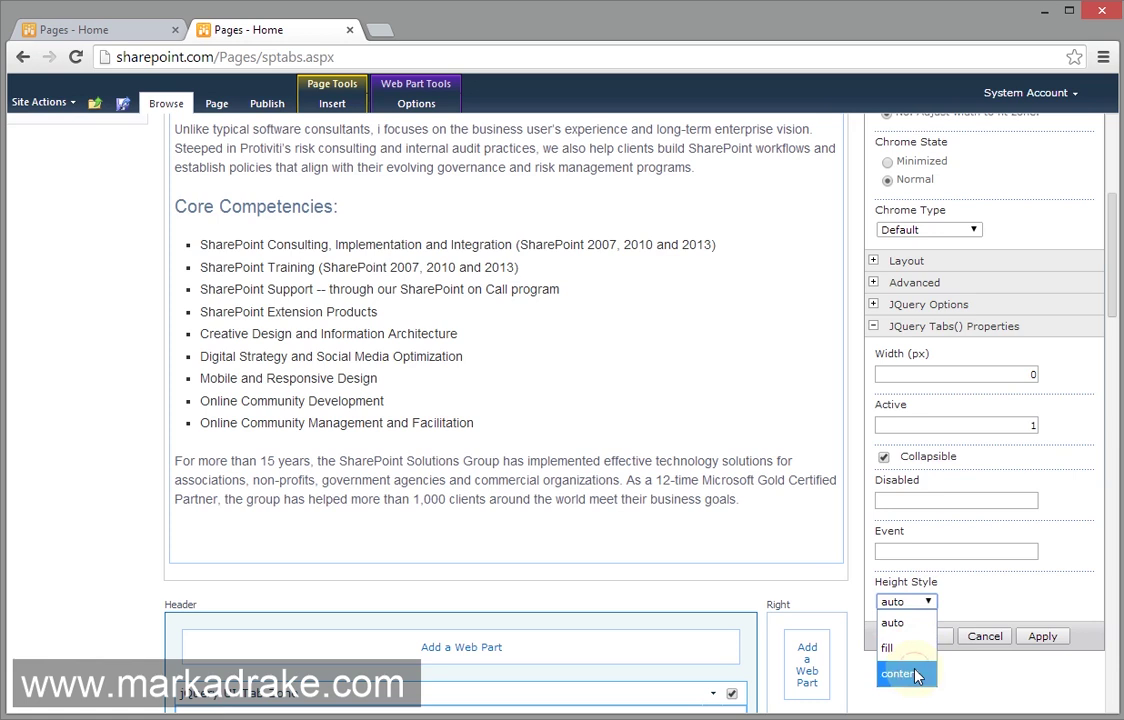
{"action": "left_click", "coordinate": [916, 672]}
{"action": "left_click", "coordinate": [927, 637]}
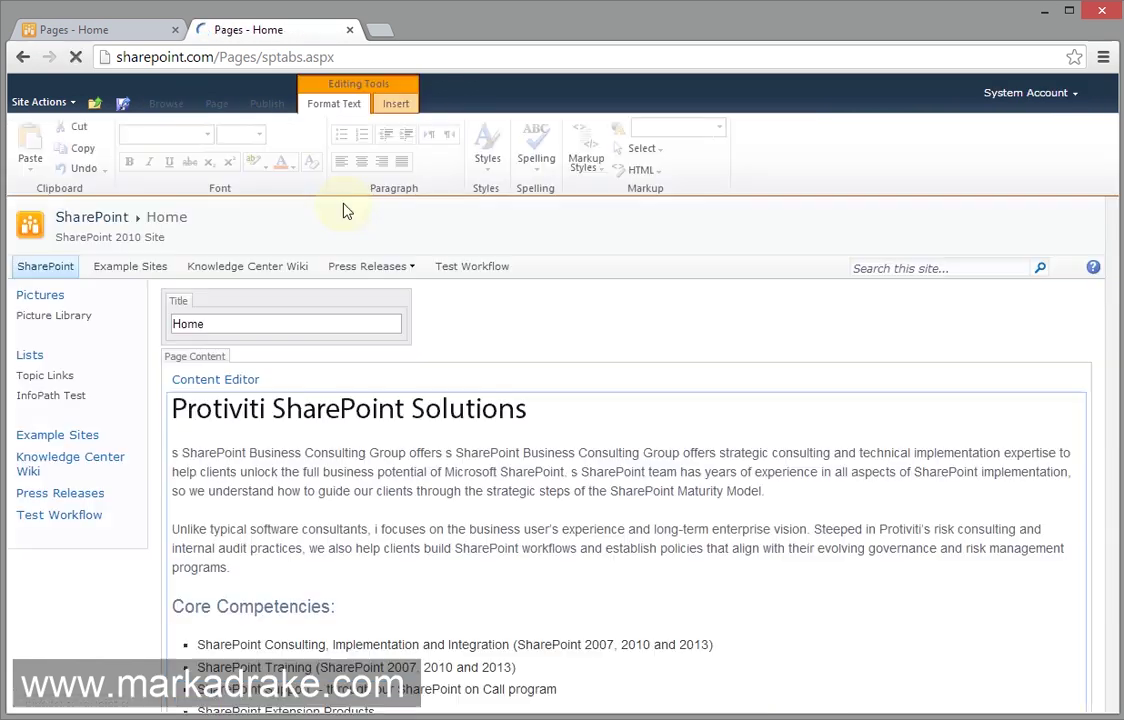
{"action": "left_click", "coordinate": [122, 105]}
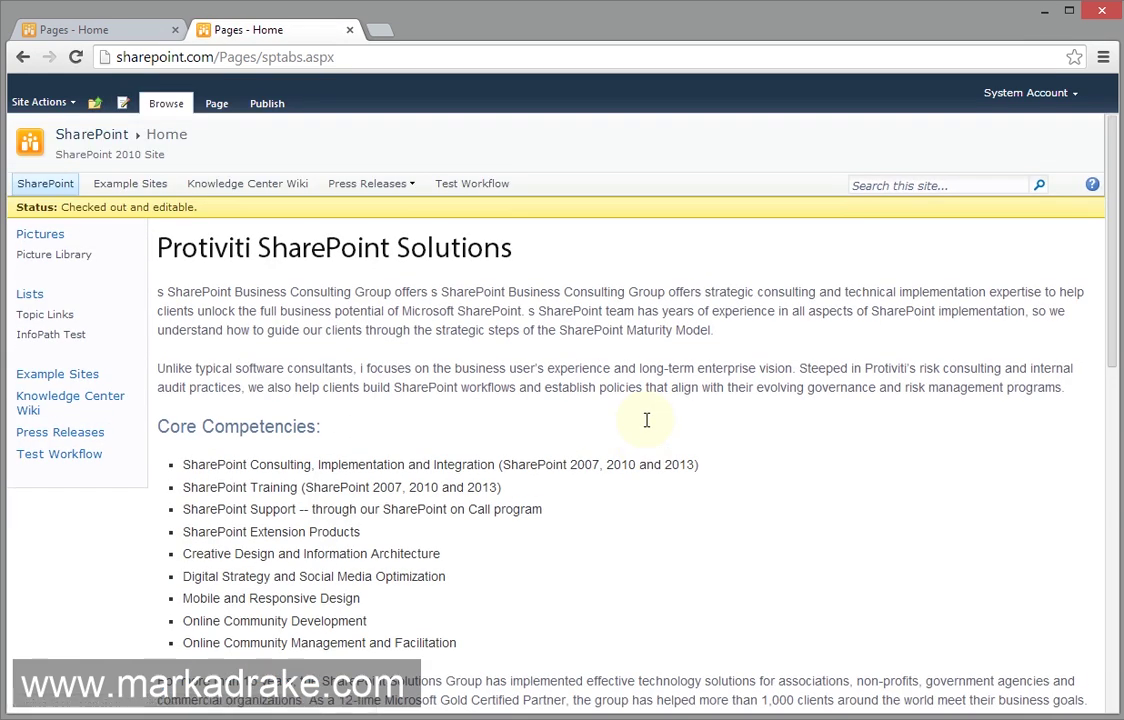
Examine the collapsible tab zone by collapsing, expanding and switching between What is SharePoint?, SharePoint Academy and Important Links
{"action": "scroll", "coordinate": [646, 420], "scroll_direction": "down", "scroll_amount": 5}
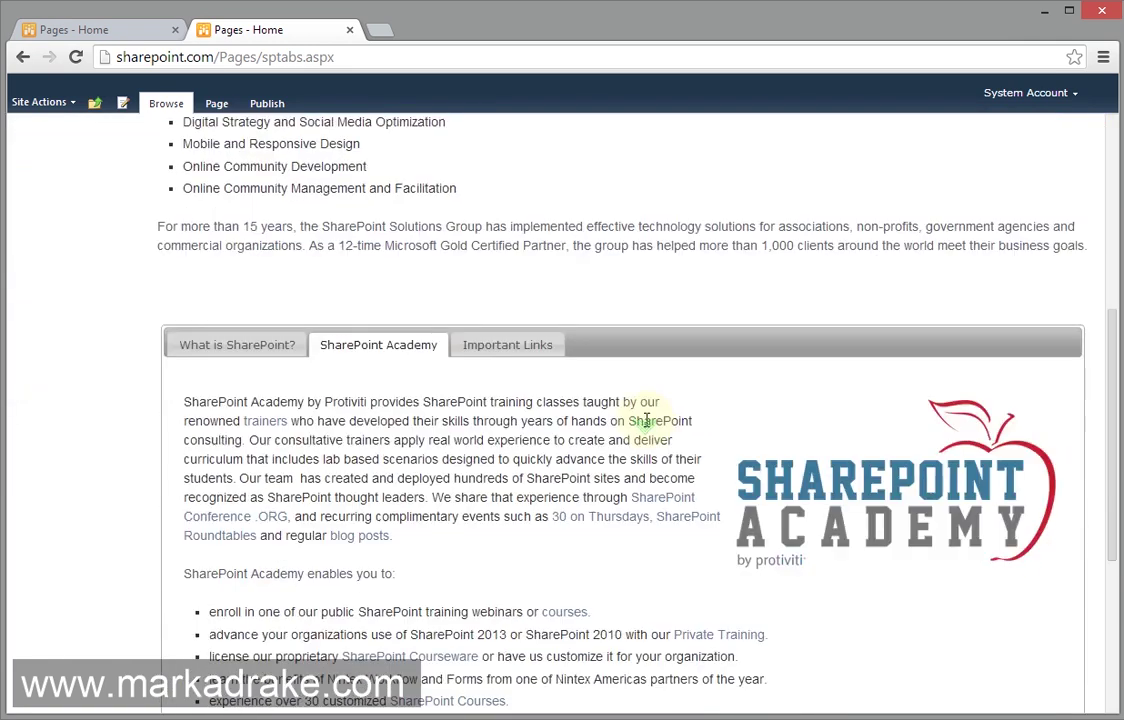
{"action": "left_click", "coordinate": [316, 258]}
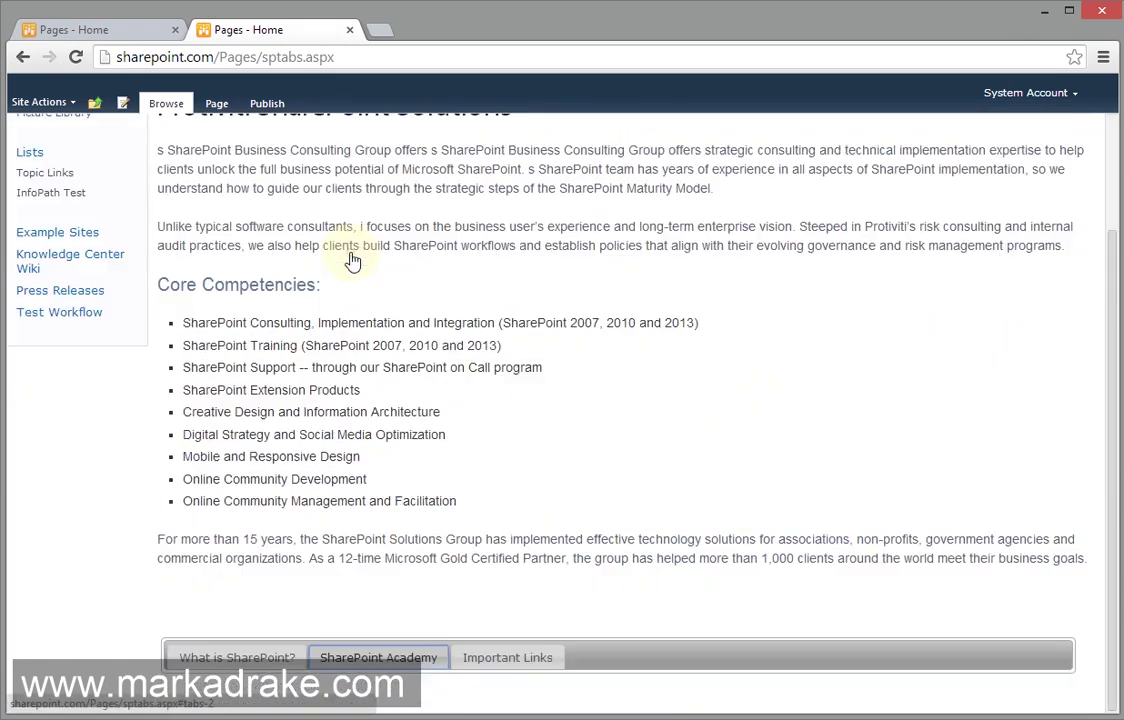
{"action": "left_click", "coordinate": [245, 657]}
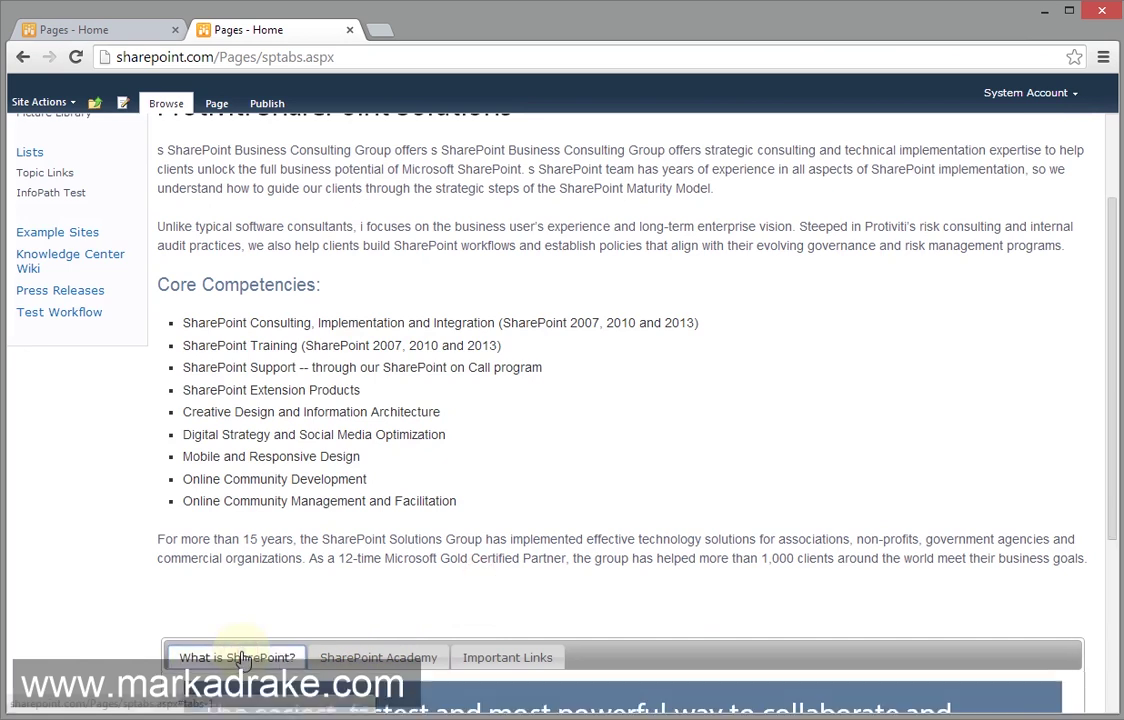
{"action": "left_click", "coordinate": [367, 657]}
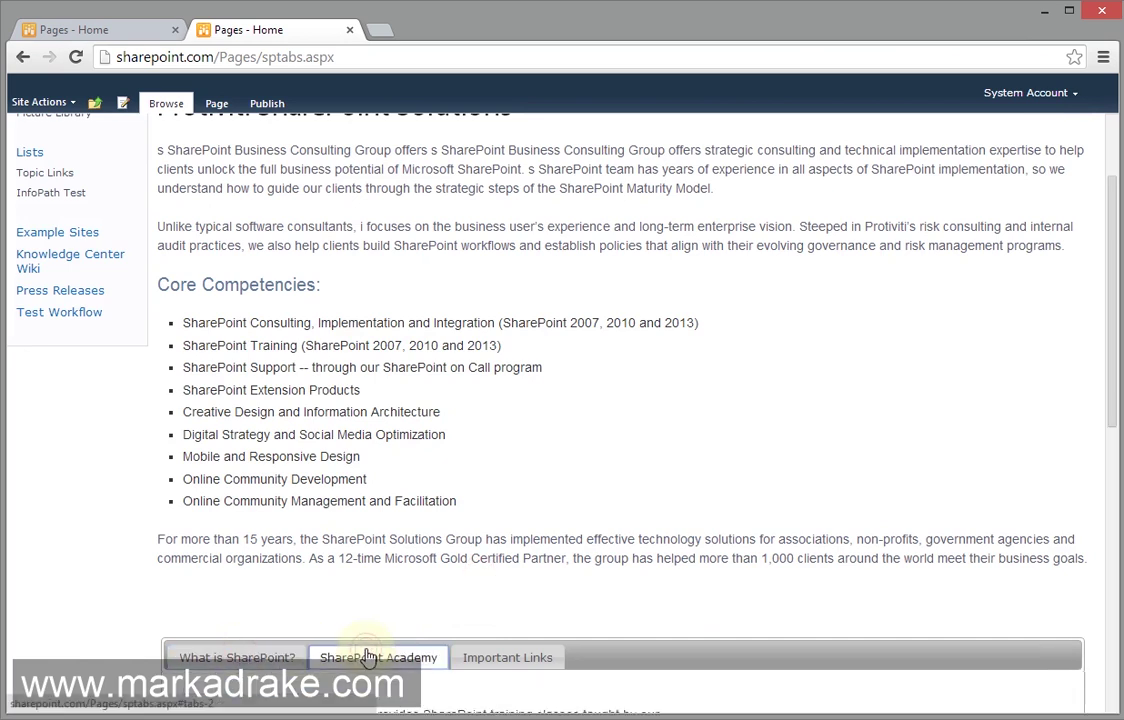
{"action": "left_click", "coordinate": [510, 657]}
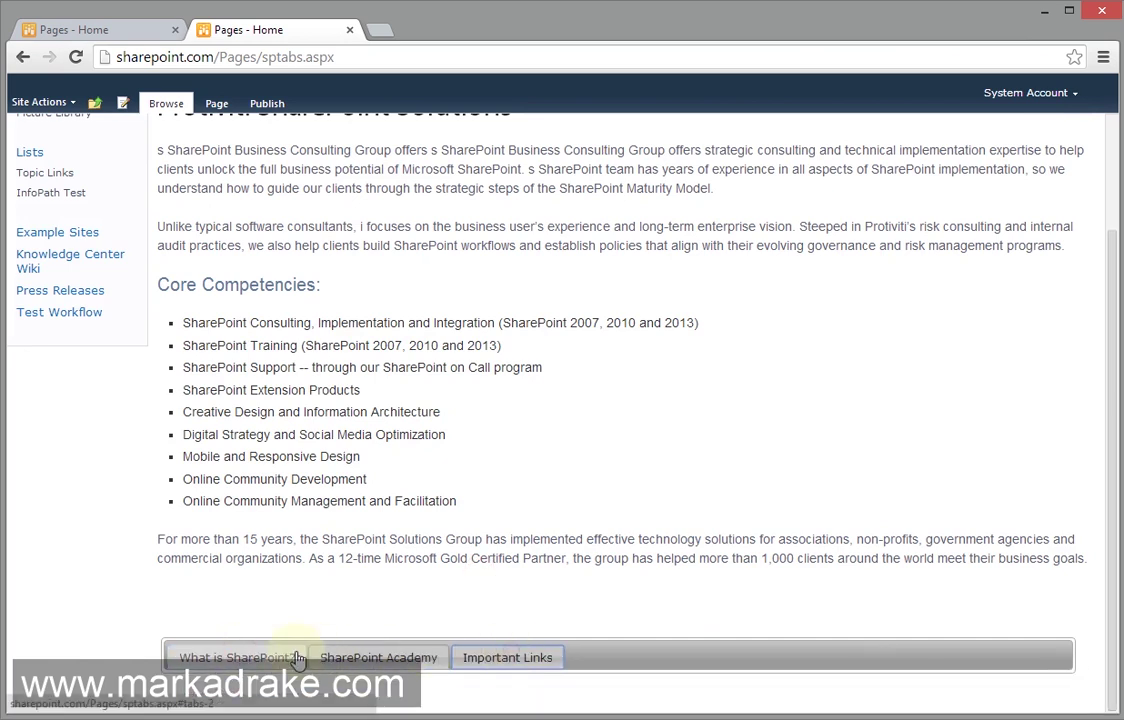
{"action": "left_click", "coordinate": [232, 657]}
{"action": "scroll", "coordinate": [393, 477], "scroll_direction": "down", "scroll_amount": 3}
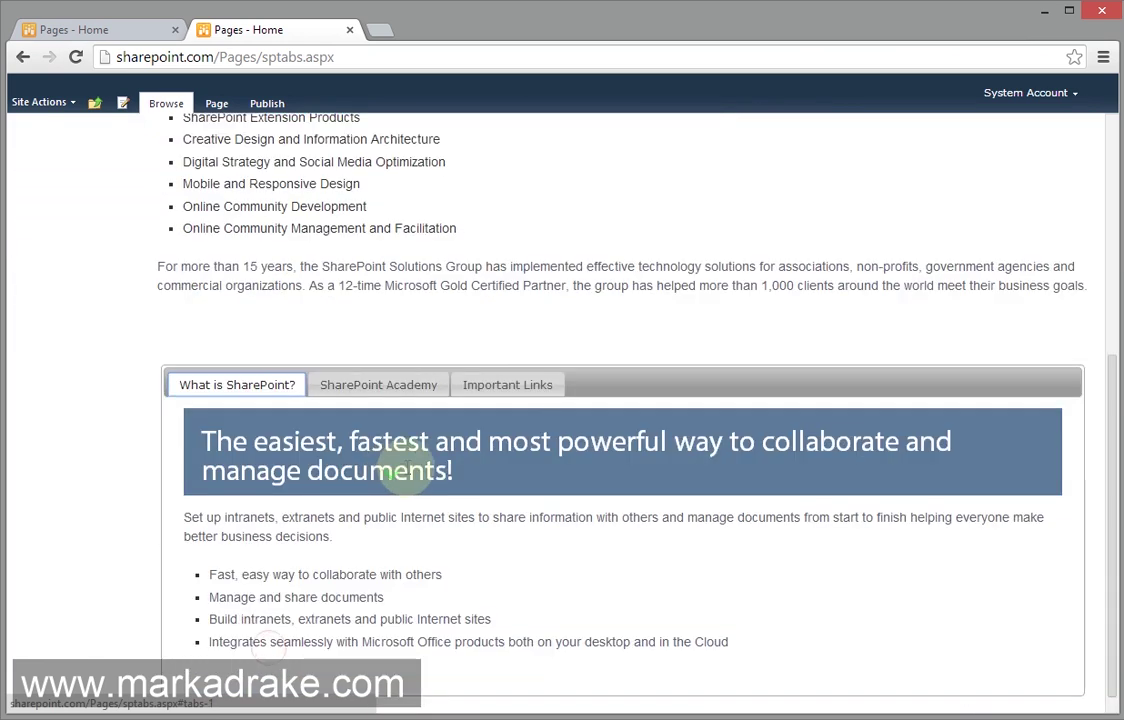
{"action": "left_click", "coordinate": [423, 386]}
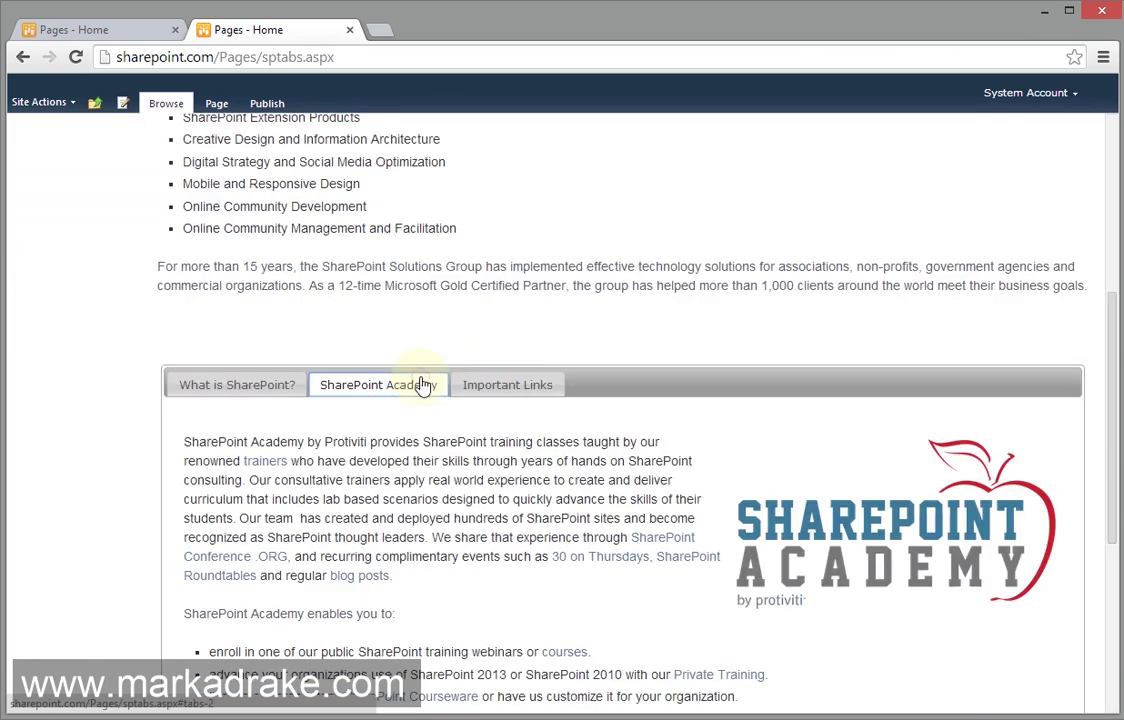
{"action": "left_click", "coordinate": [270, 390]}
{"action": "scroll", "coordinate": [220, 390], "scroll_direction": "up", "scroll_amount": 3}
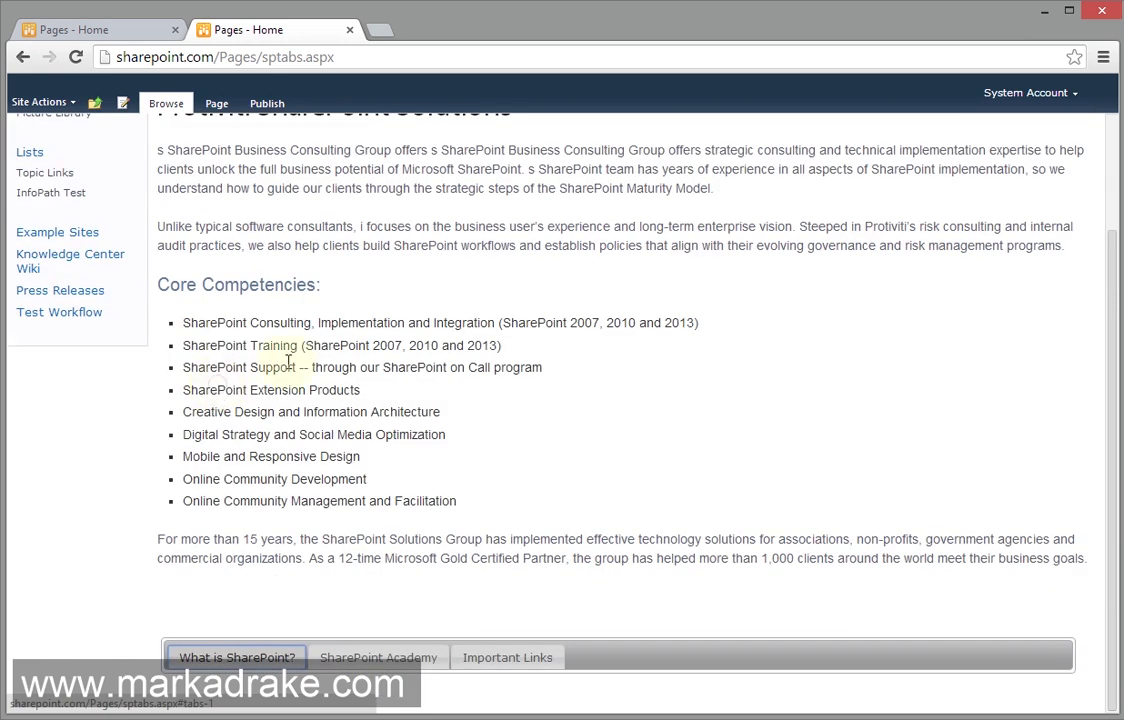
Check in the sptabs.aspx page without a comment
{"action": "scroll", "coordinate": [470, 340], "scroll_direction": "up", "scroll_amount": 2}
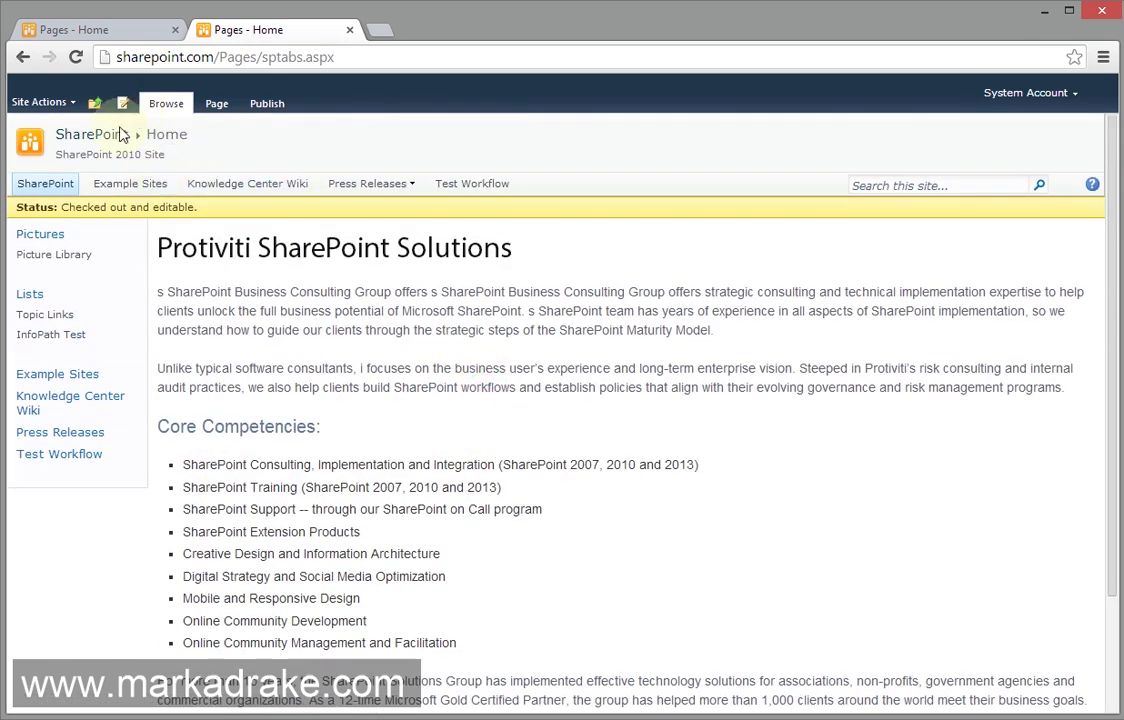
{"action": "left_click", "coordinate": [214, 102]}
{"action": "left_click", "coordinate": [72, 148]}
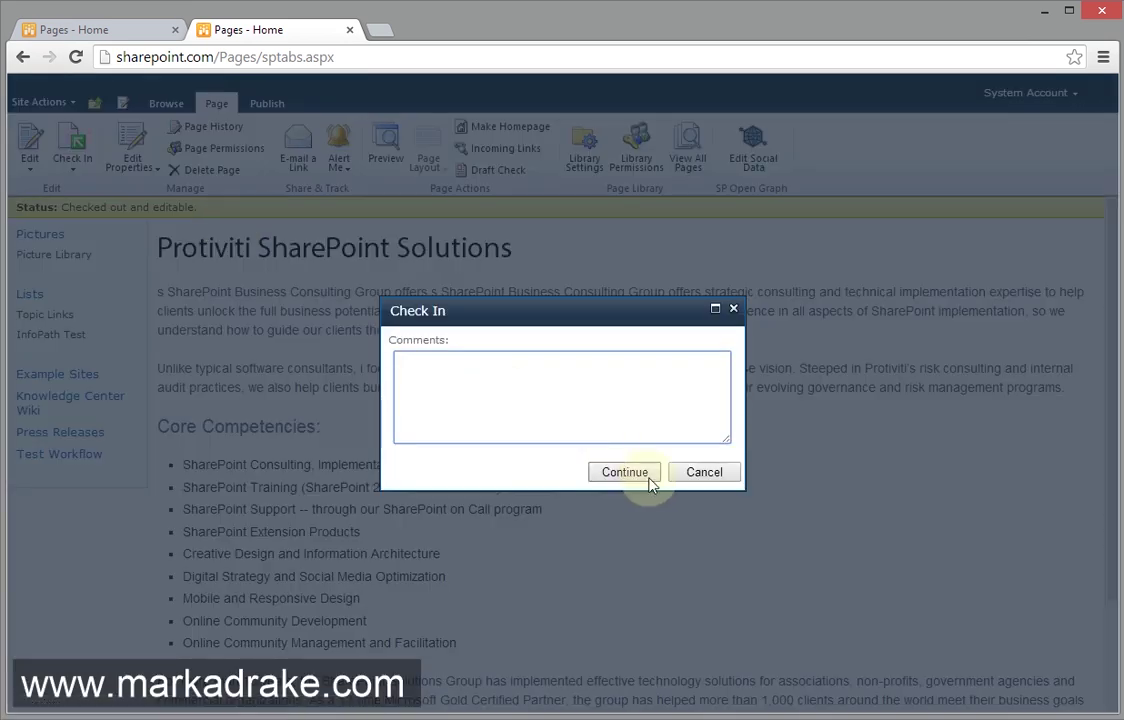
{"action": "left_click", "coordinate": [648, 478]}
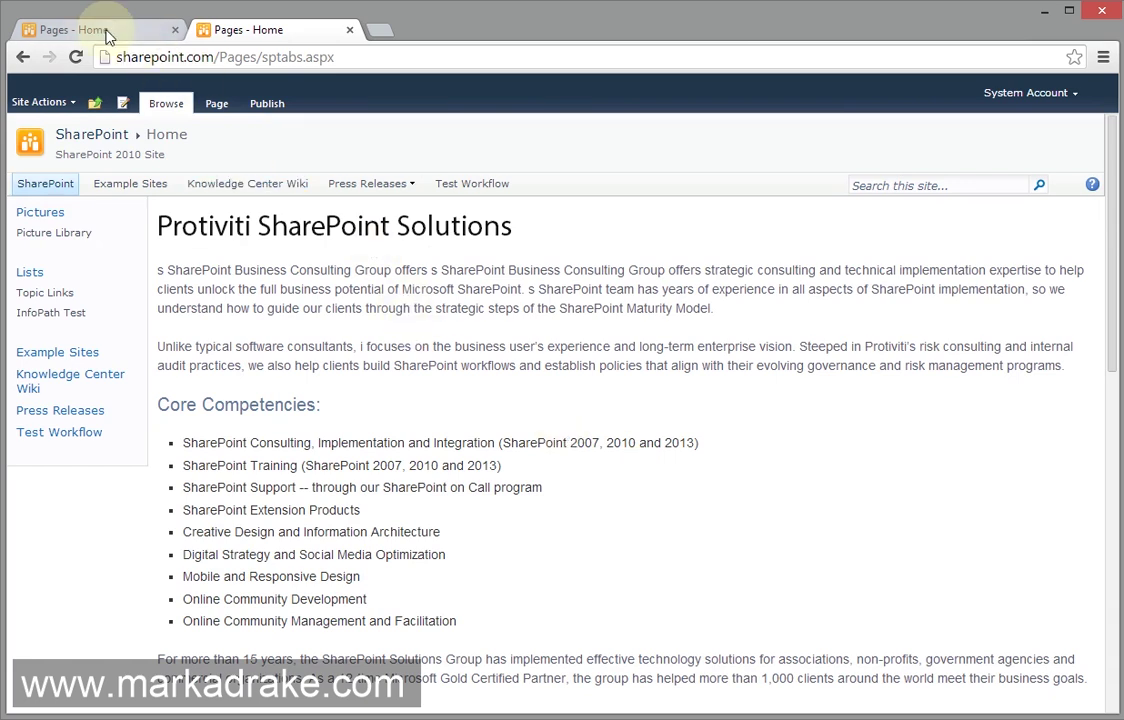
Switch to the default.aspx page and inspect the What is SharePoint? web part title's parent elements in the developer tools
{"action": "left_click", "coordinate": [109, 35]}
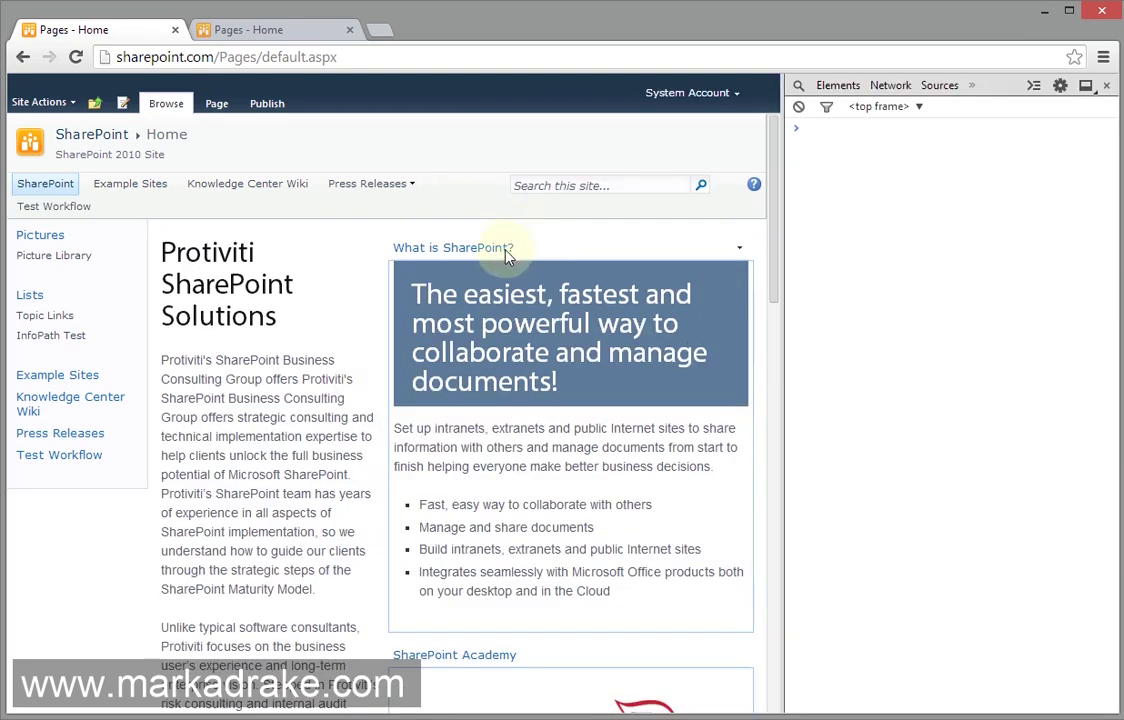
{"action": "right_click", "coordinate": [499, 247]}
{"action": "left_click", "coordinate": [556, 448]}
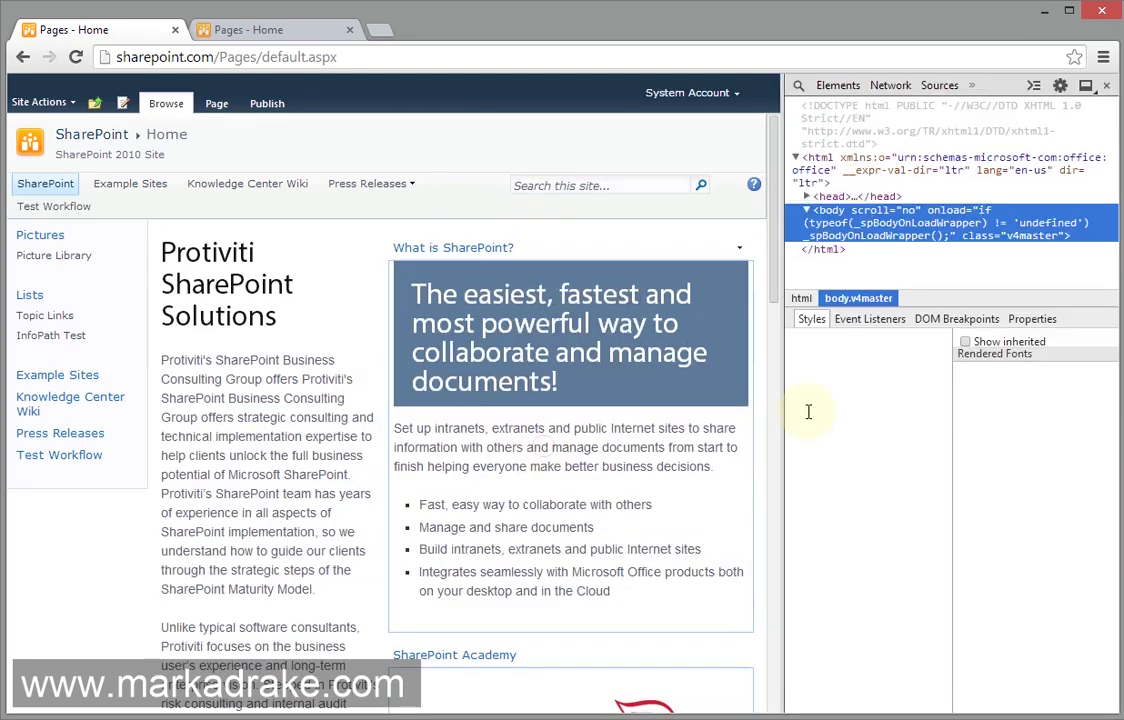
{"action": "scroll", "coordinate": [930, 146], "scroll_direction": "up", "scroll_amount": 2}
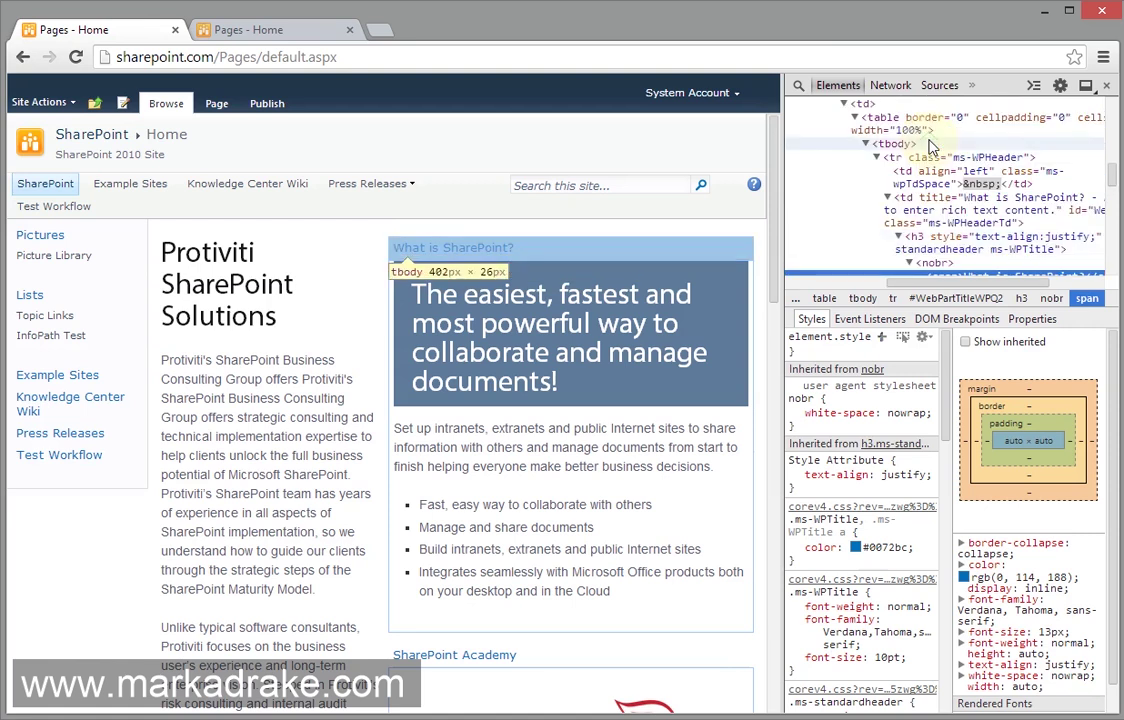
{"action": "scroll", "coordinate": [930, 146], "scroll_direction": "up", "scroll_amount": 2}
{"action": "scroll", "coordinate": [930, 146], "scroll_direction": "up", "scroll_amount": 2}
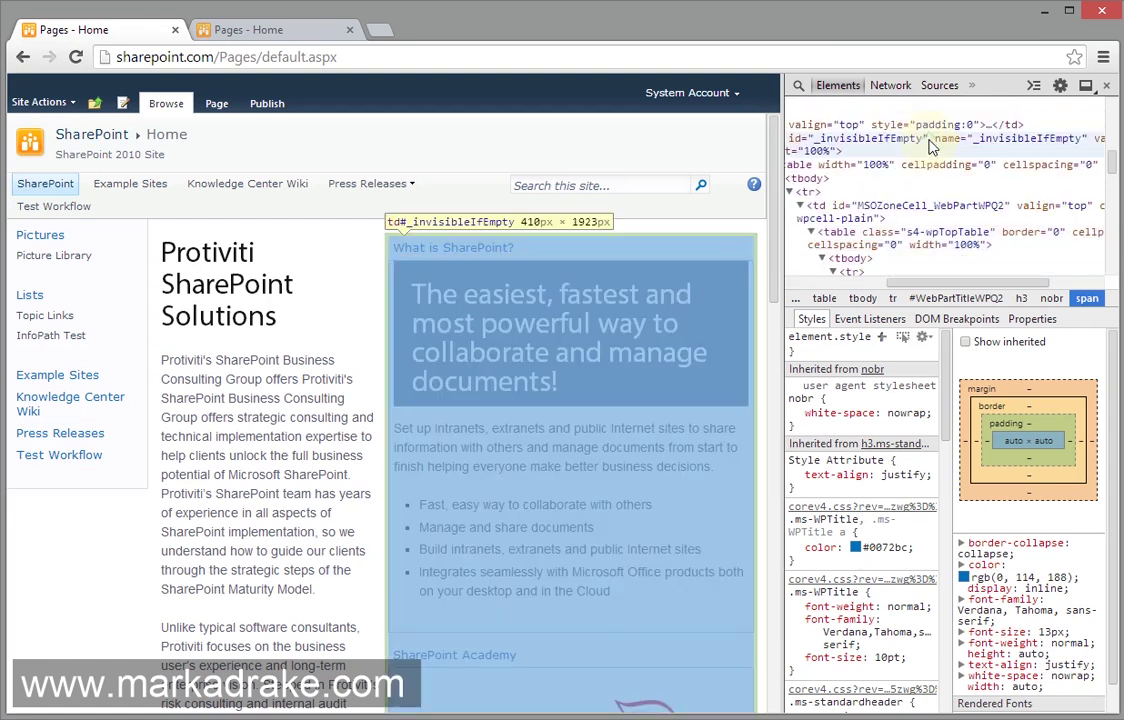
Examine the table cells in the page markup that hold the two side-by-side web part zones, including td#_invisibleIfEmpty
{"action": "left_click_drag", "start_coordinate": [902, 285], "coordinate": [850, 287]}
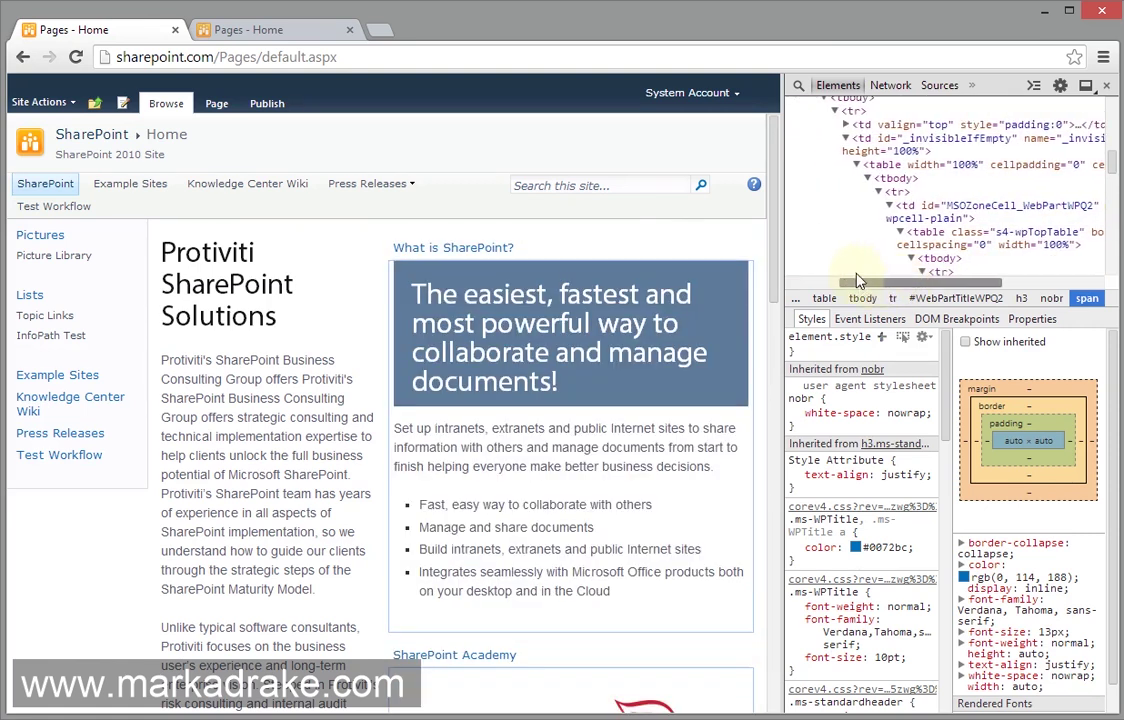
{"action": "left_click", "coordinate": [913, 148]}
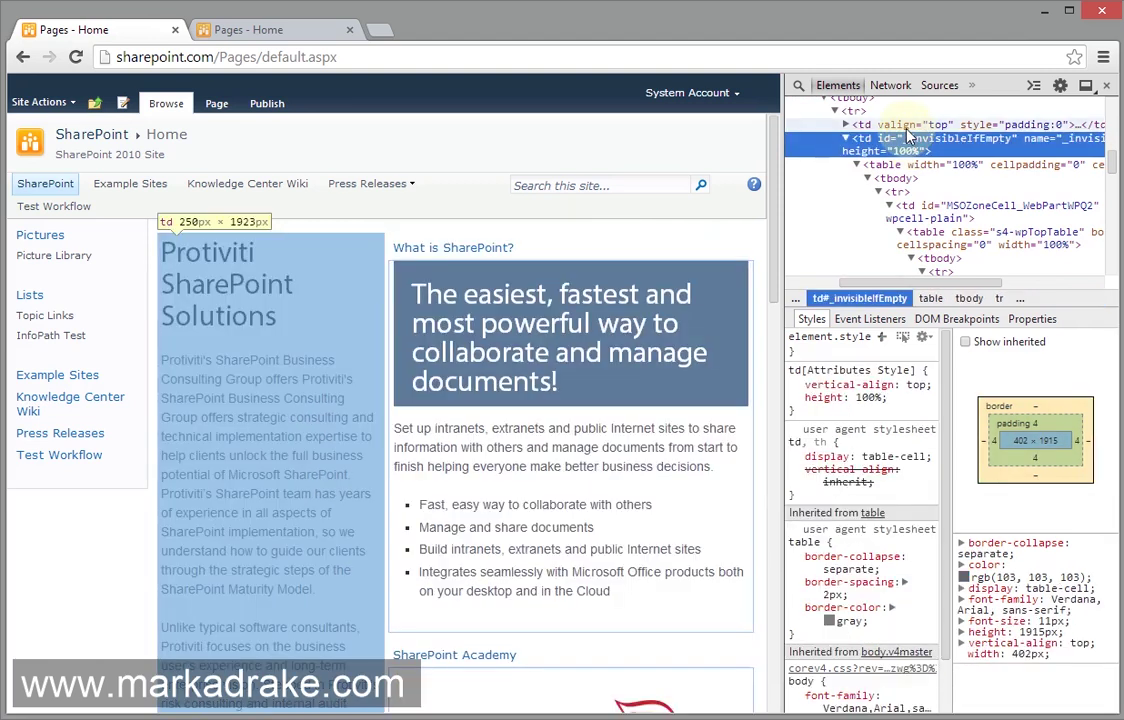
{"action": "left_click", "coordinate": [907, 127]}
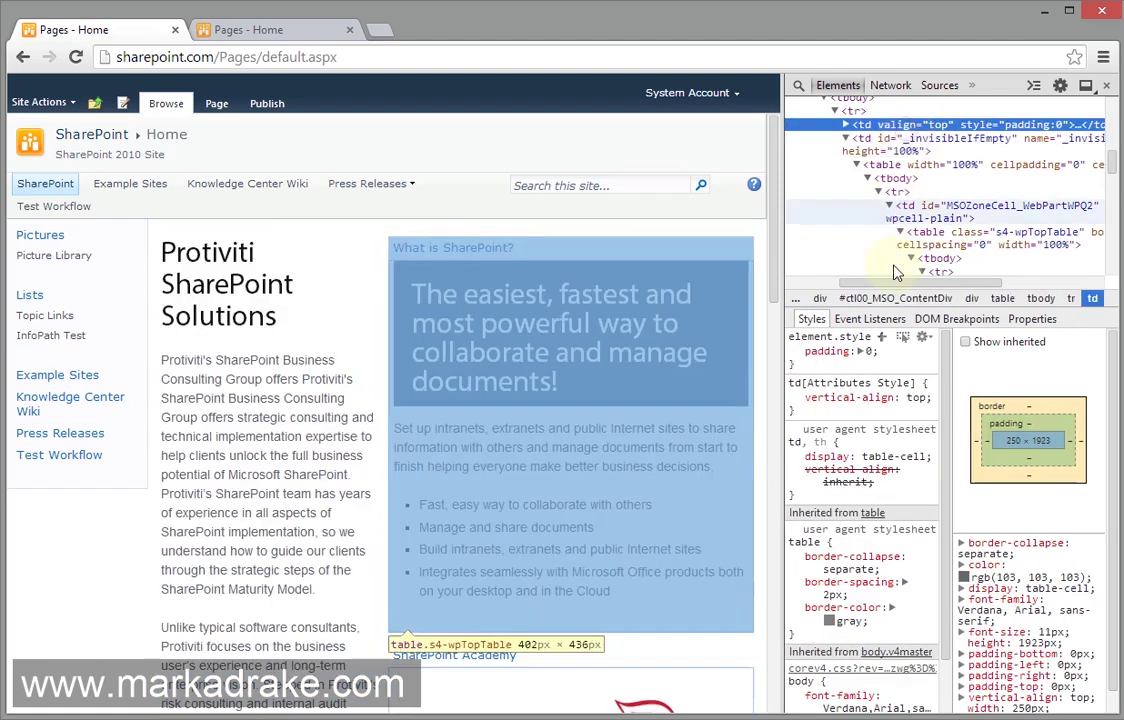
{"action": "left_click", "coordinate": [843, 138]}
{"action": "left_click_drag", "start_coordinate": [918, 286], "coordinate": [950, 284]}
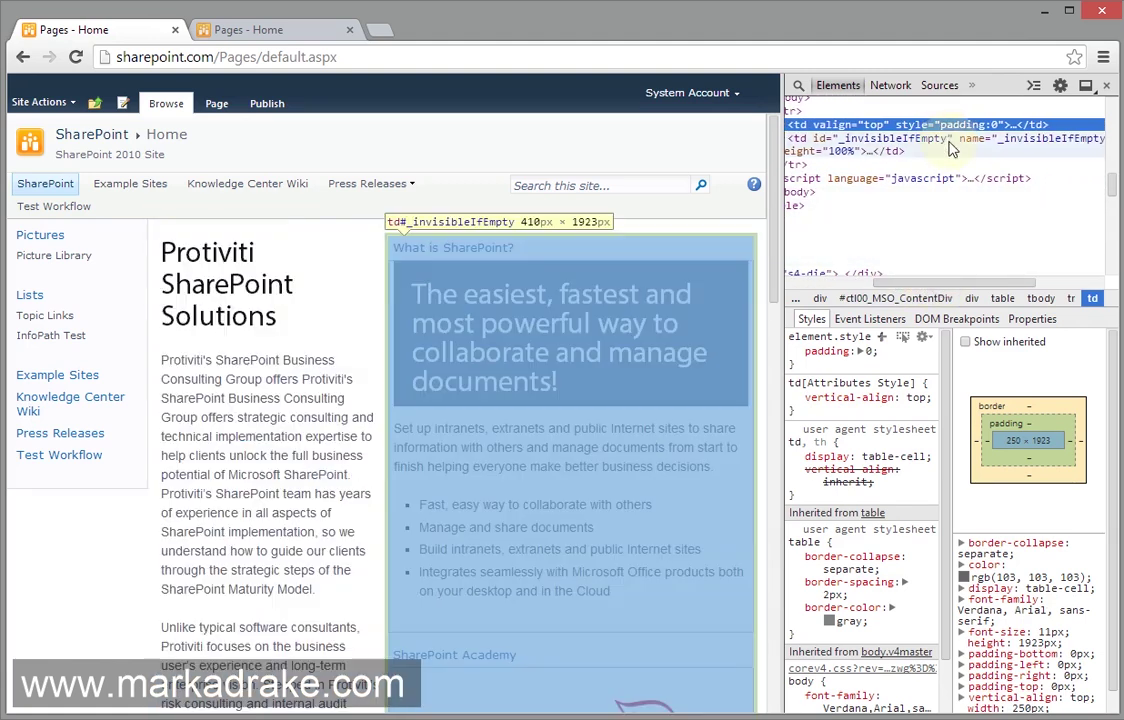
{"action": "left_click", "coordinate": [951, 146]}
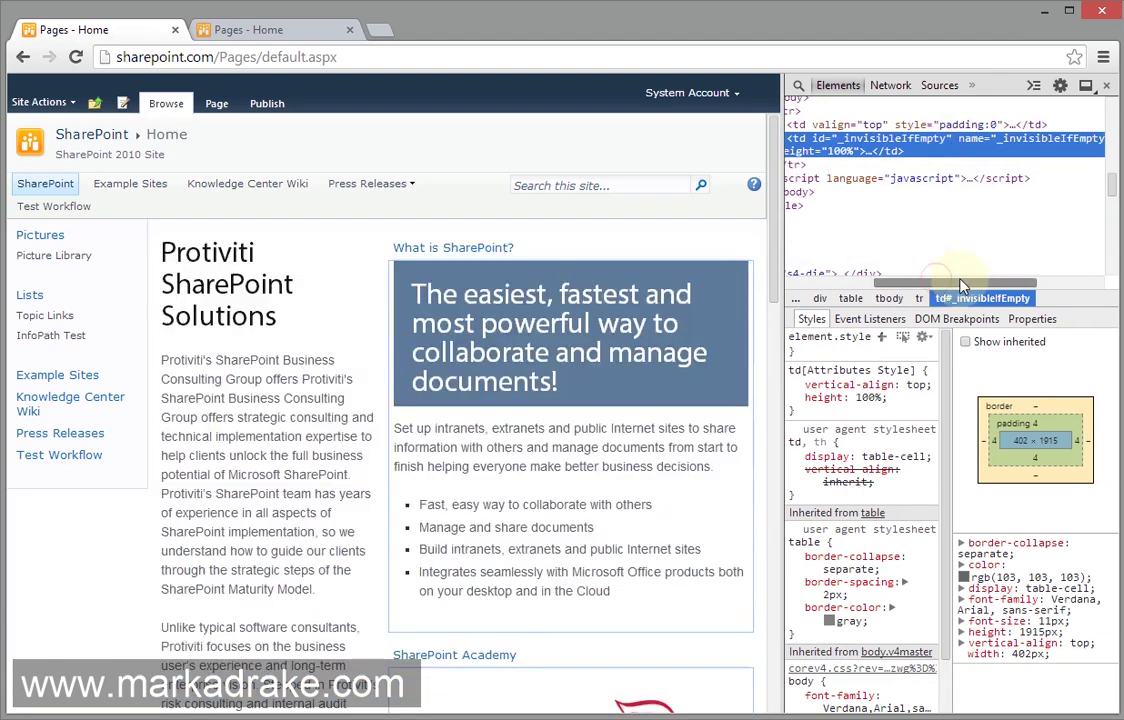
{"action": "left_click_drag", "start_coordinate": [953, 283], "coordinate": [918, 278]}
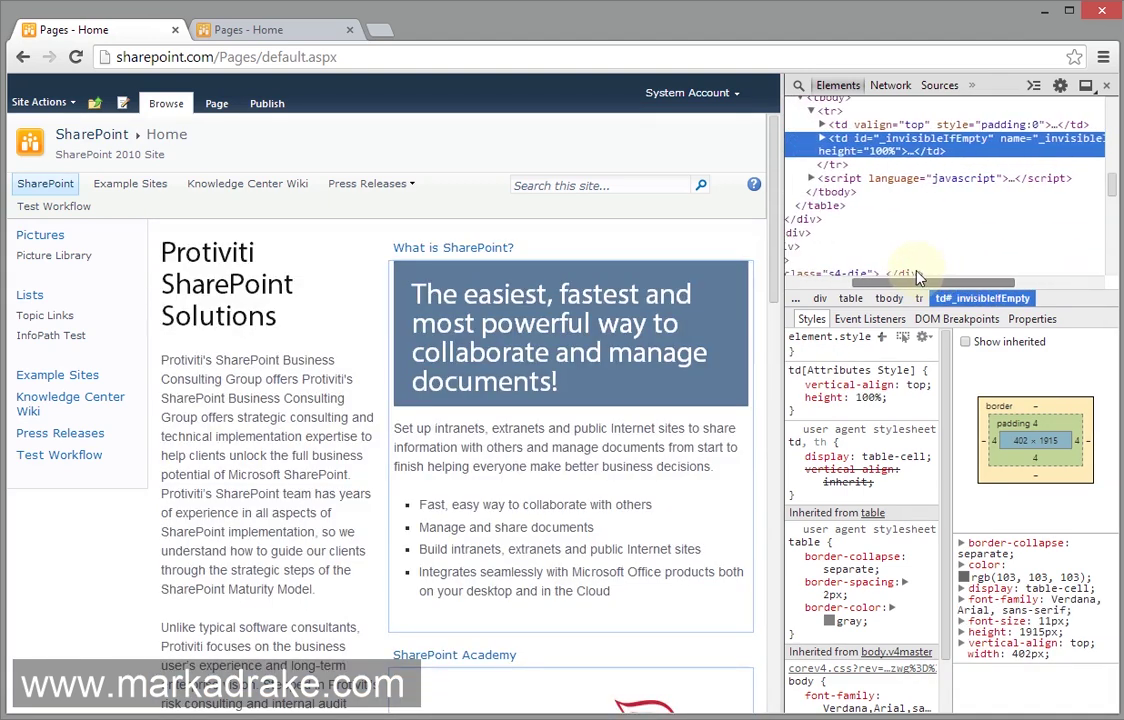
{"action": "left_click", "coordinate": [870, 126]}
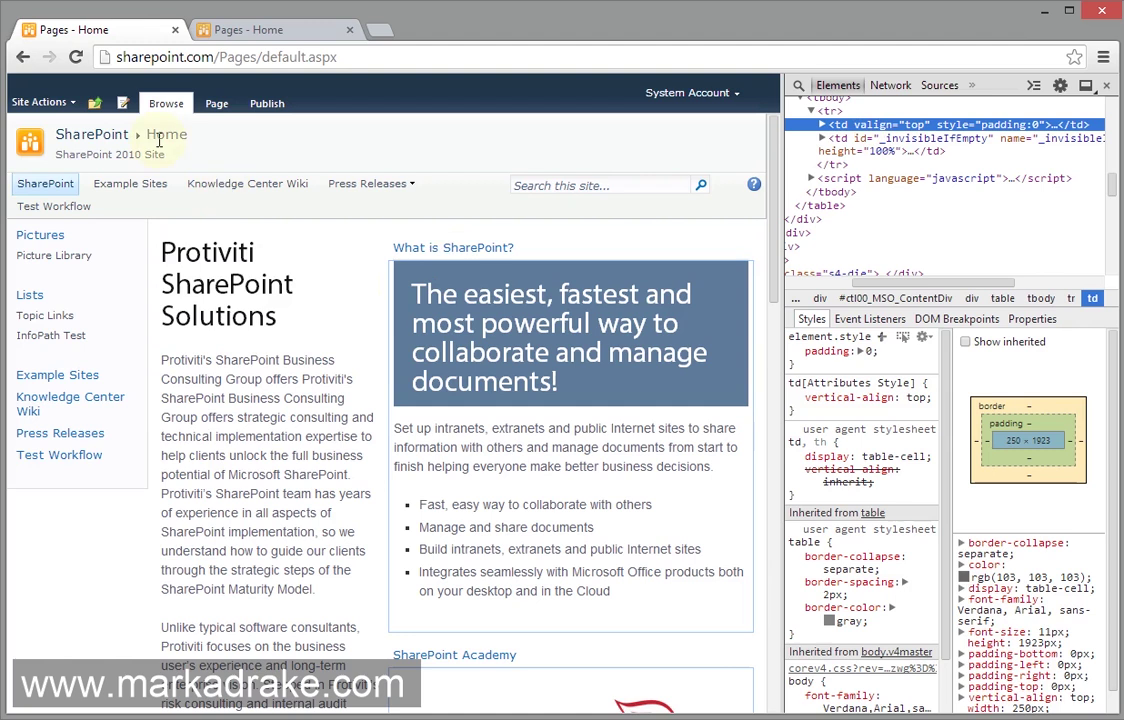
Open default.aspx for editing and add the jQuery UI Tab Zone web part from the Custom category to the Right zone
{"action": "left_click", "coordinate": [124, 106]}
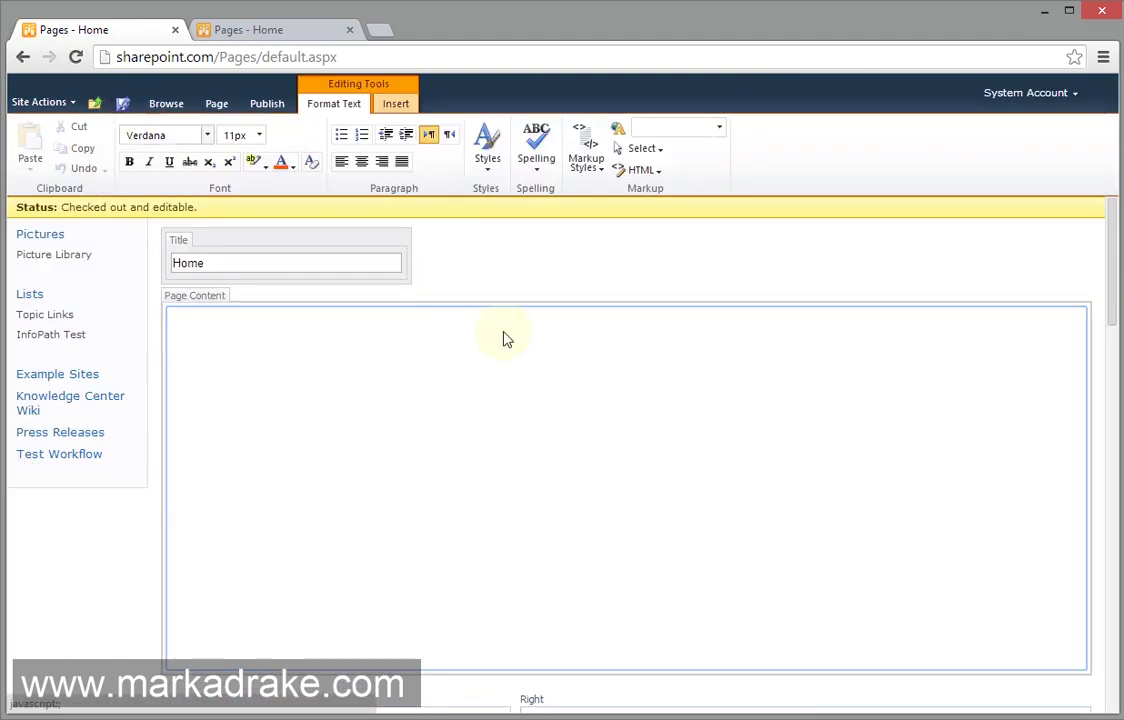
{"action": "scroll", "coordinate": [504, 336], "scroll_direction": "down", "scroll_amount": 3}
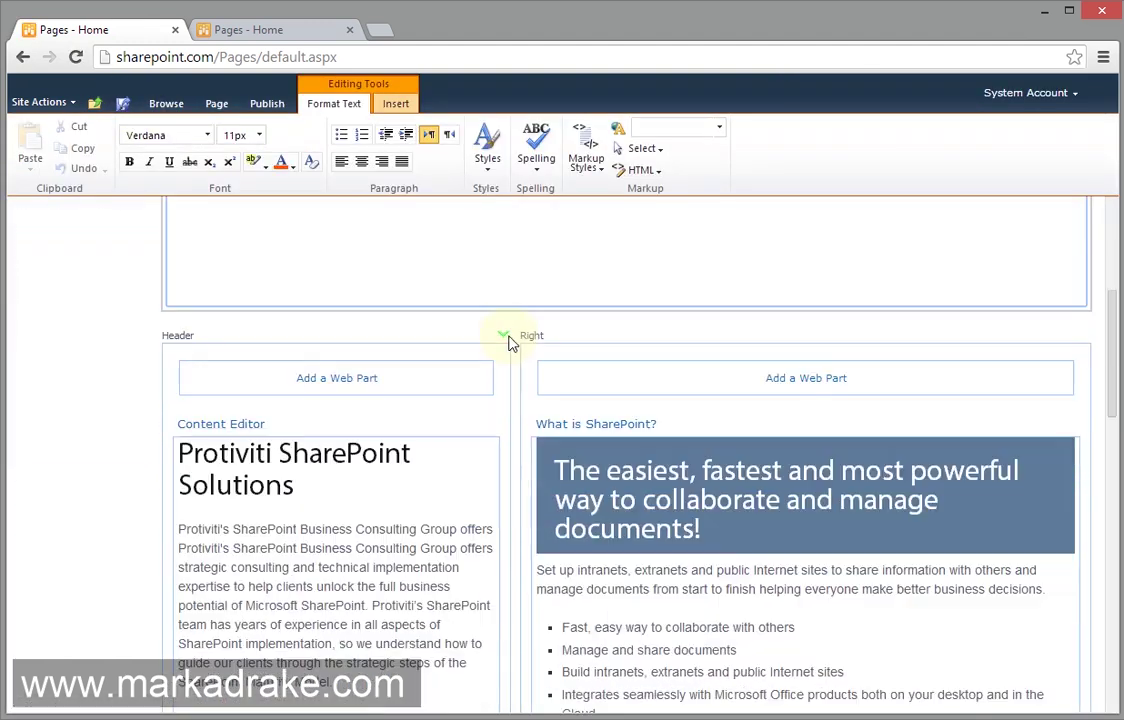
{"action": "left_click", "coordinate": [795, 385]}
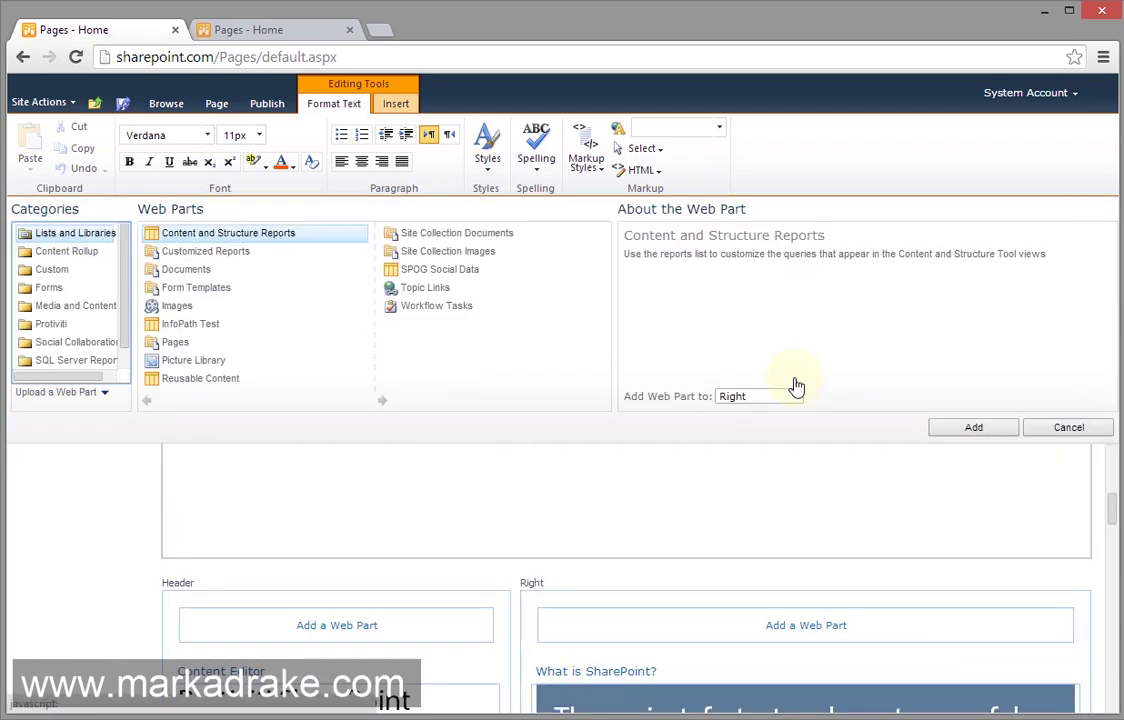
{"action": "left_click", "coordinate": [60, 288]}
{"action": "left_click", "coordinate": [56, 270]}
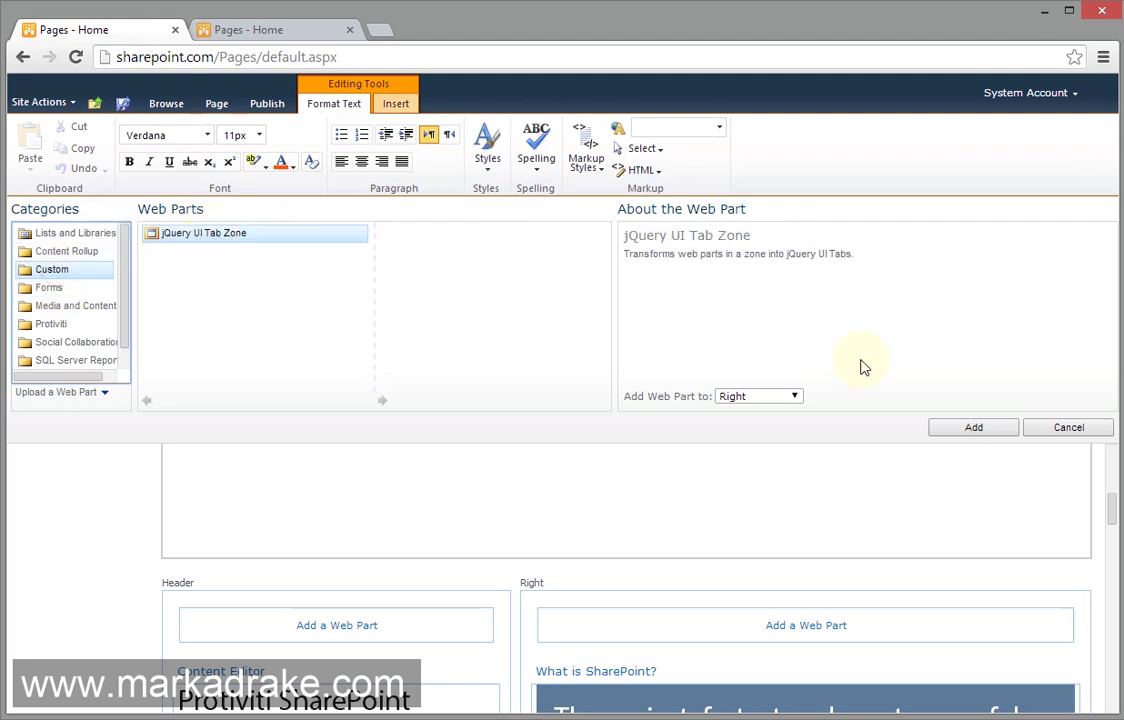
{"action": "left_click", "coordinate": [206, 233]}
{"action": "left_click", "coordinate": [986, 441]}
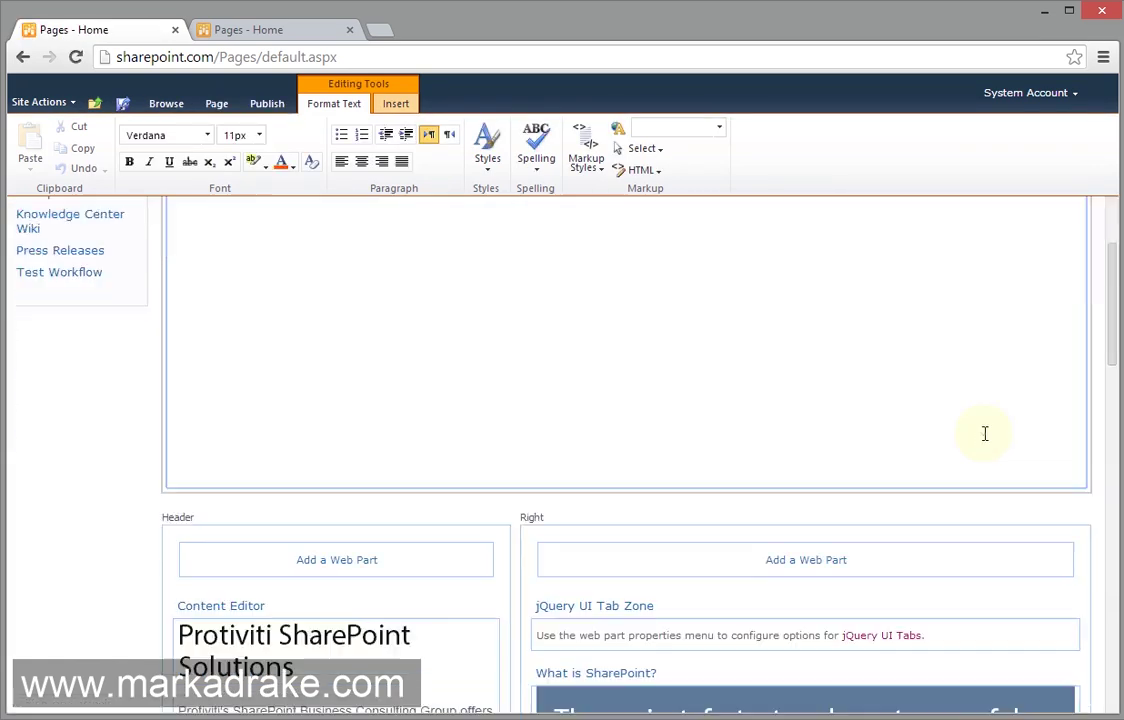
In the new jQuery UI Tab Zone web part's JQuery Options, enable Include jQuery, jQuery UI, jQuery UI CSS and Tabify Script
{"action": "scroll", "coordinate": [985, 433], "scroll_direction": "down", "scroll_amount": 2}
{"action": "left_click", "coordinate": [1046, 424]}
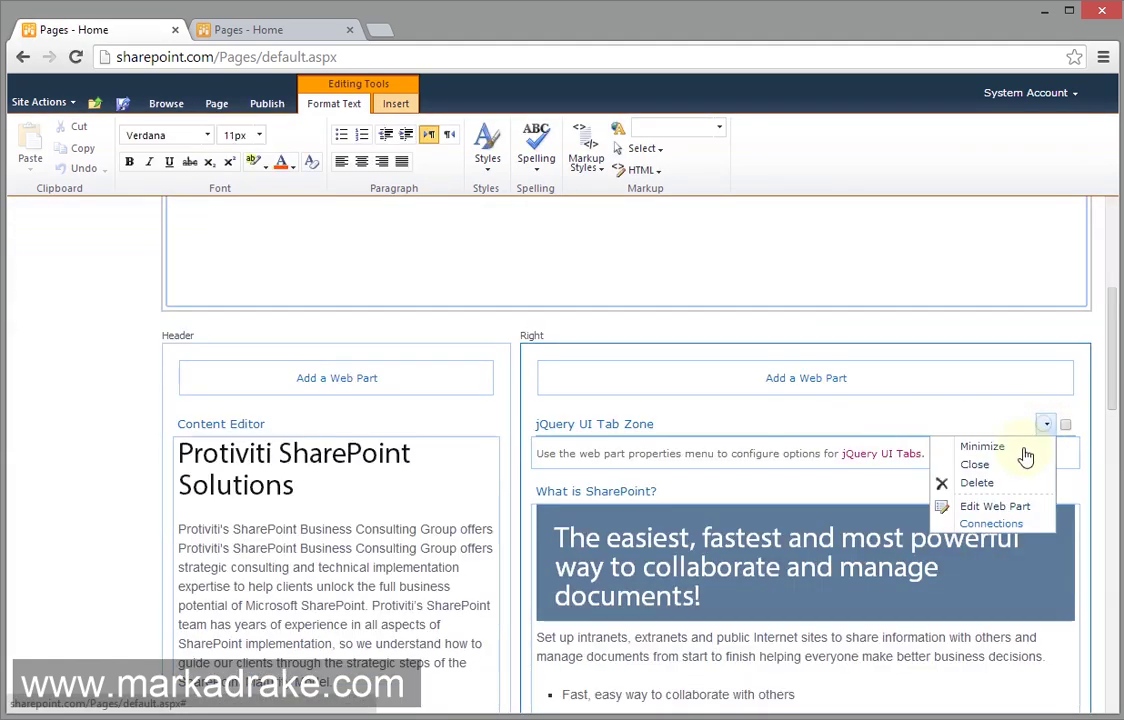
{"action": "left_click", "coordinate": [998, 508]}
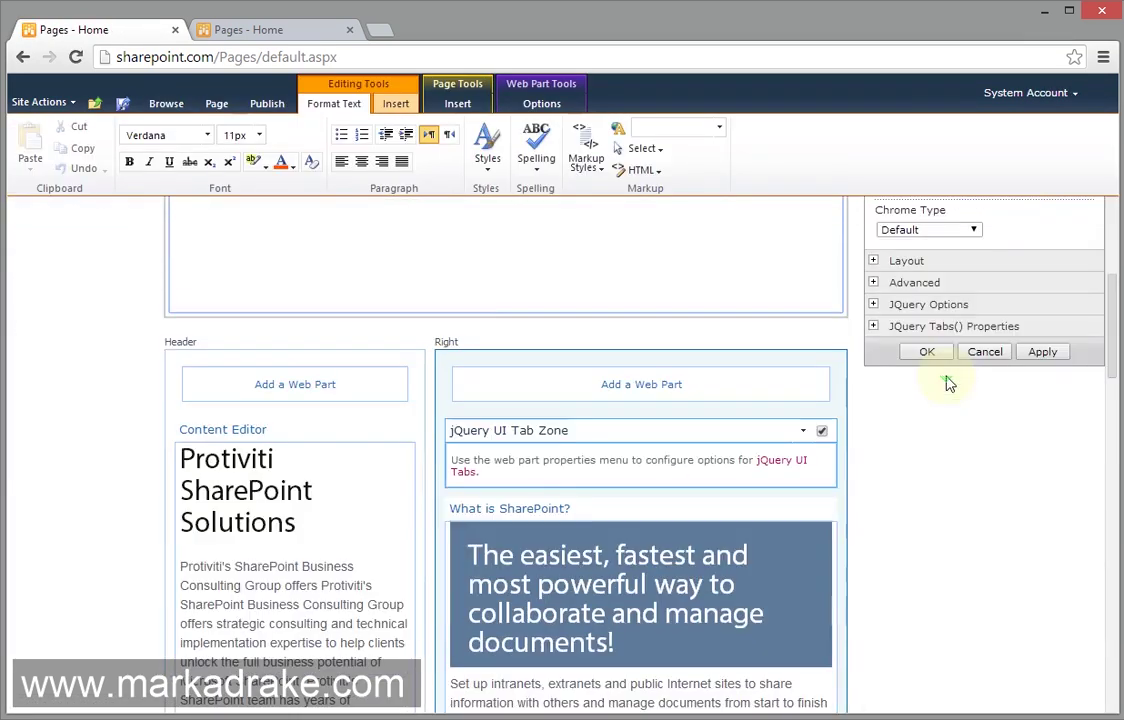
{"action": "left_click", "coordinate": [922, 305]}
{"action": "left_click", "coordinate": [883, 357]}
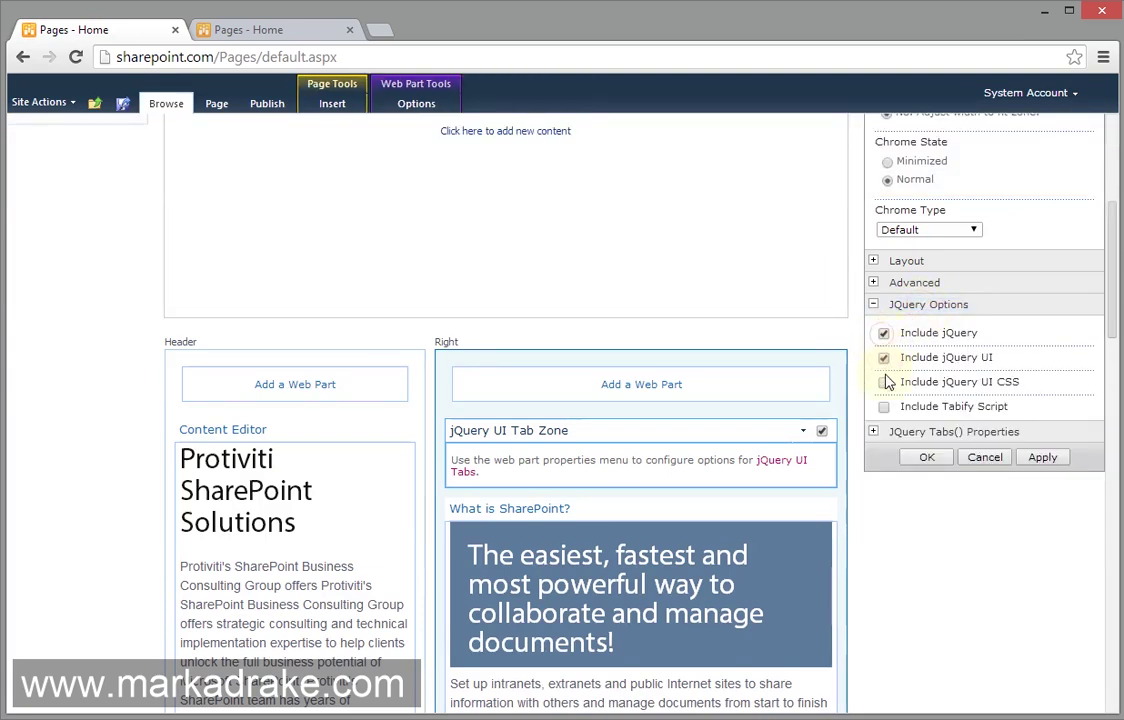
{"action": "left_click", "coordinate": [883, 382]}
{"action": "left_click", "coordinate": [883, 406]}
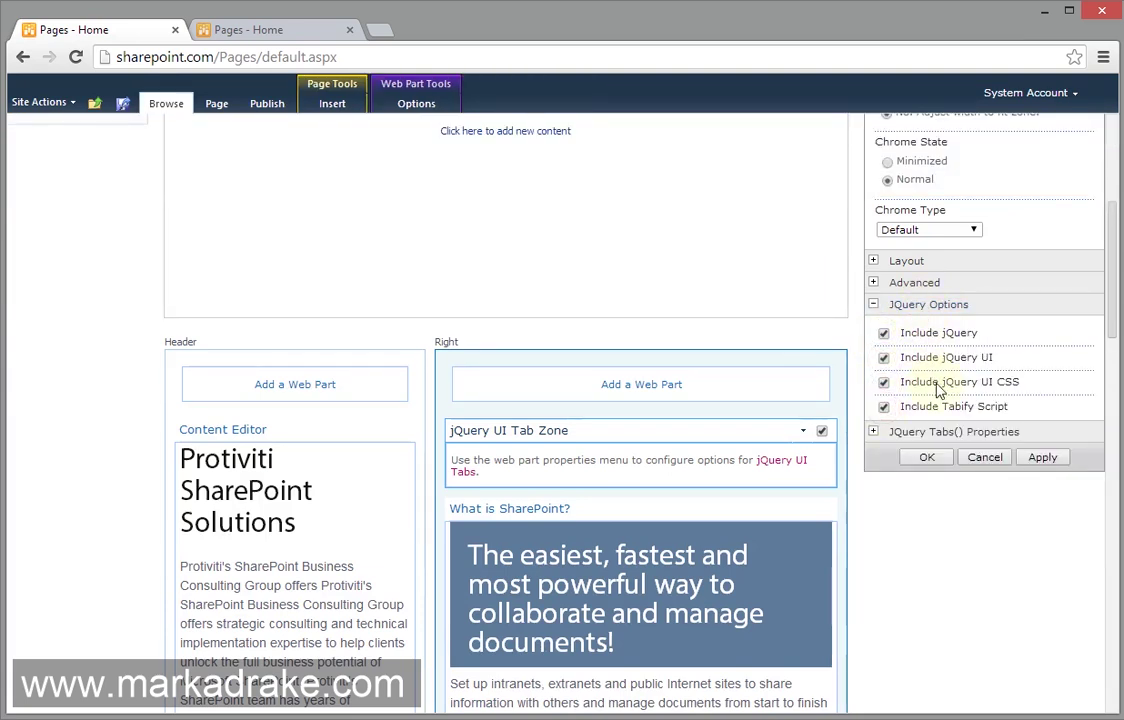
In the web part's JQuery Tabs() Properties, set Height Style to content, confirm the properties, and save the page
{"action": "left_click", "coordinate": [934, 307]}
{"action": "left_click", "coordinate": [940, 328]}
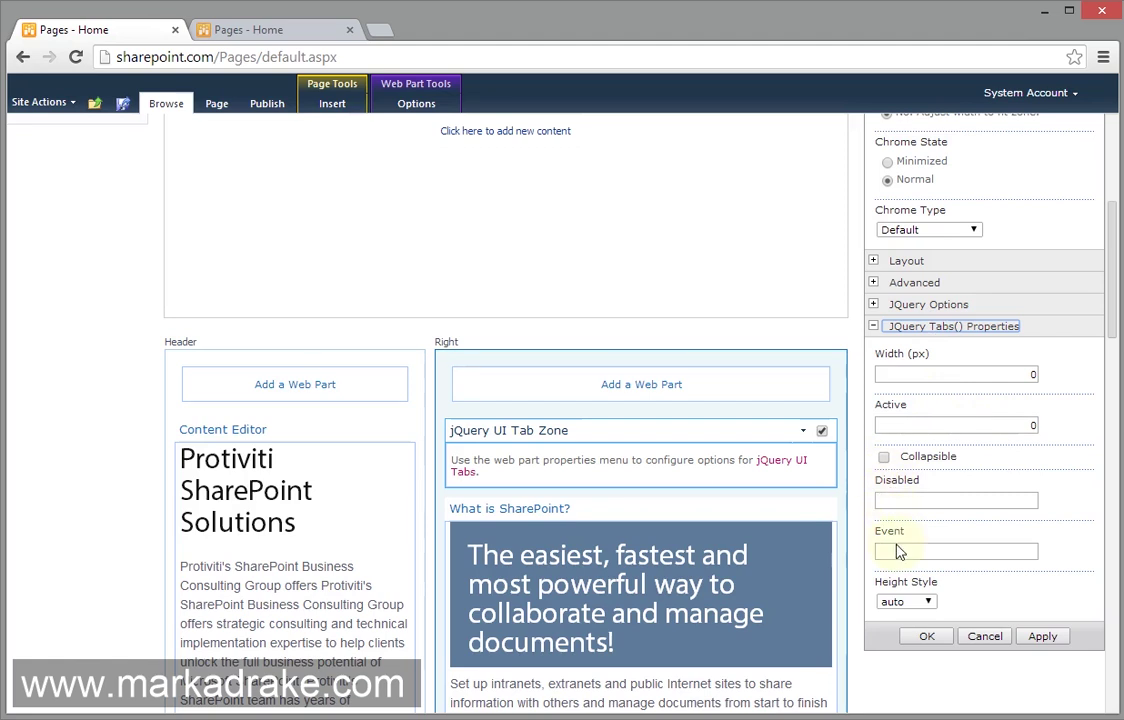
{"action": "left_click", "coordinate": [927, 601]}
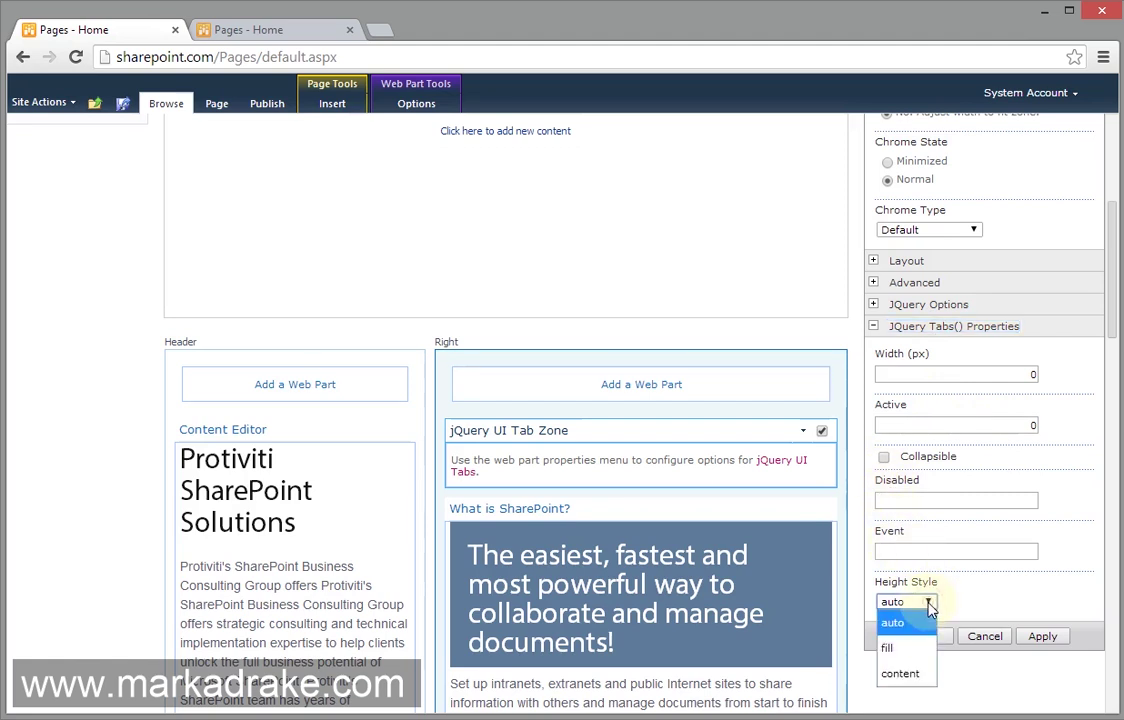
{"action": "left_click", "coordinate": [914, 672]}
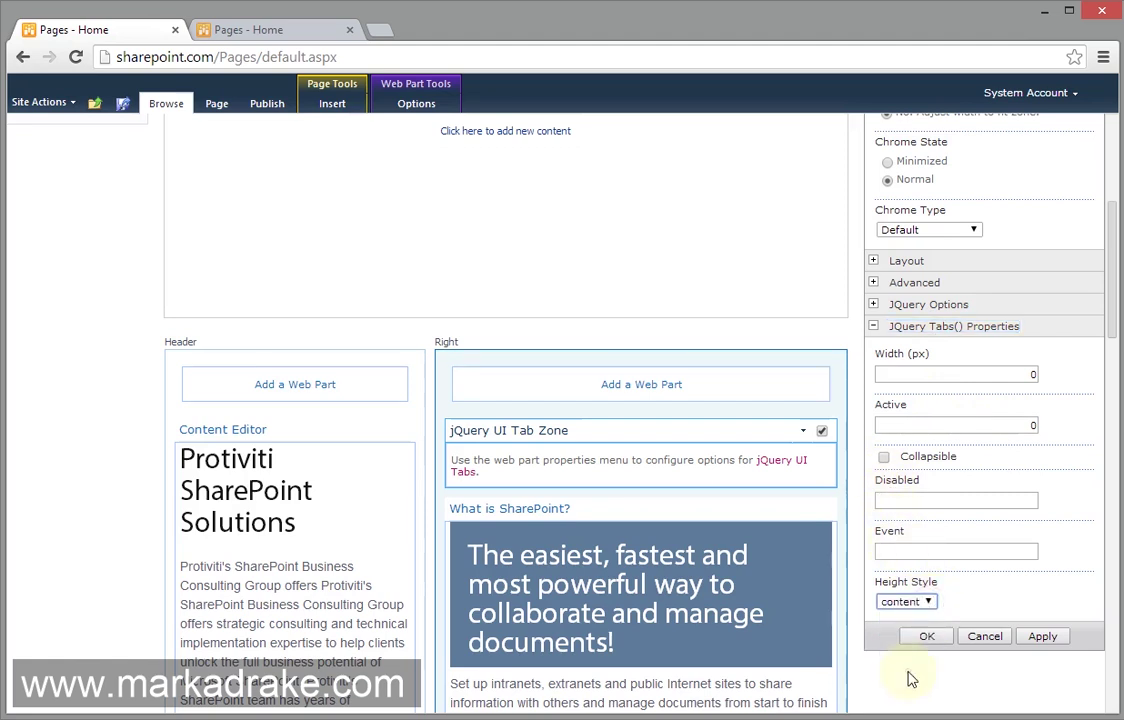
{"action": "left_click", "coordinate": [931, 353]}
{"action": "left_click_drag", "start_coordinate": [931, 353], "coordinate": [881, 363]}
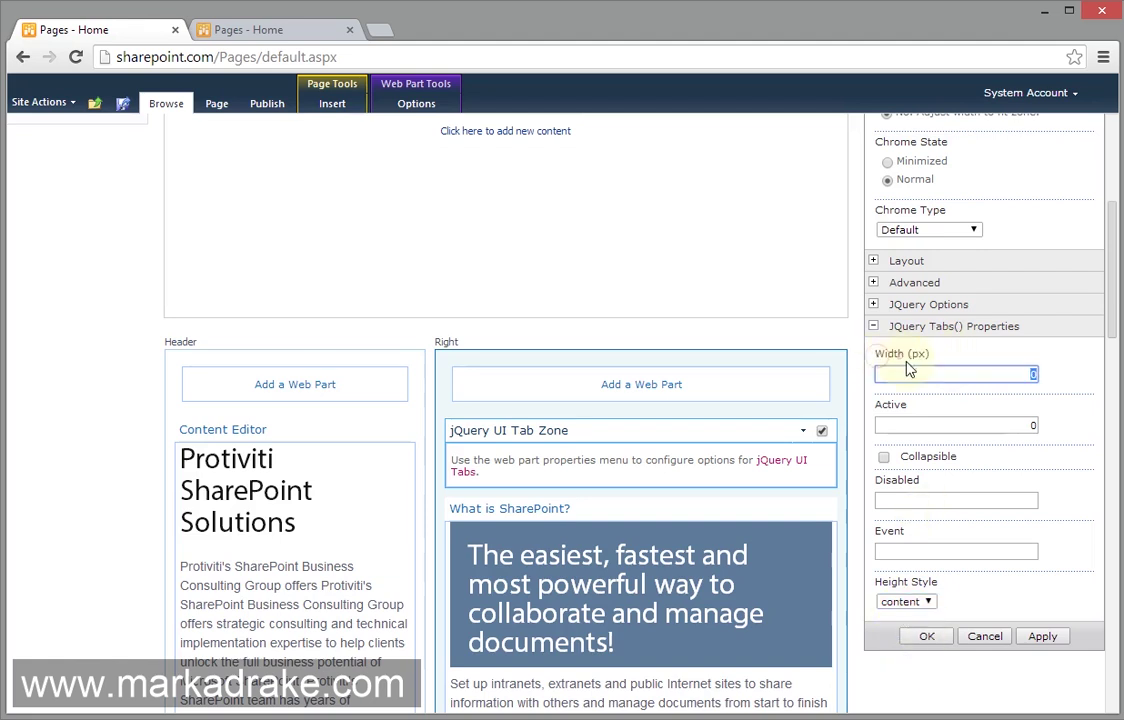
{"action": "left_click", "coordinate": [927, 636]}
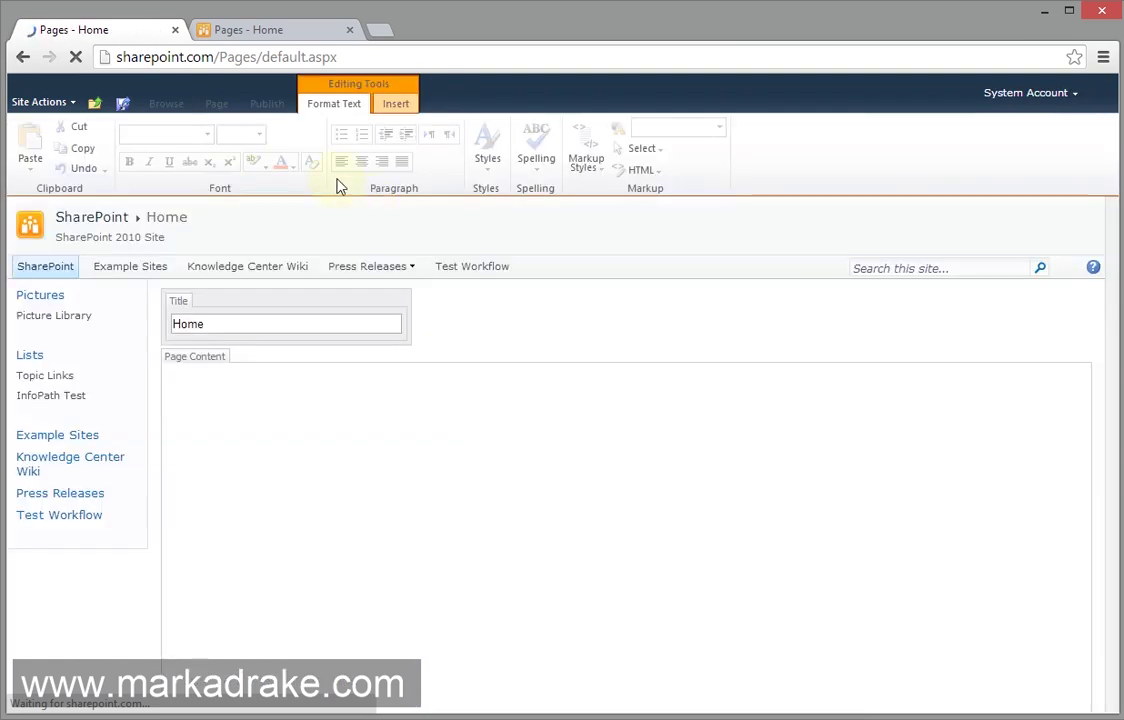
{"action": "left_click", "coordinate": [216, 104]}
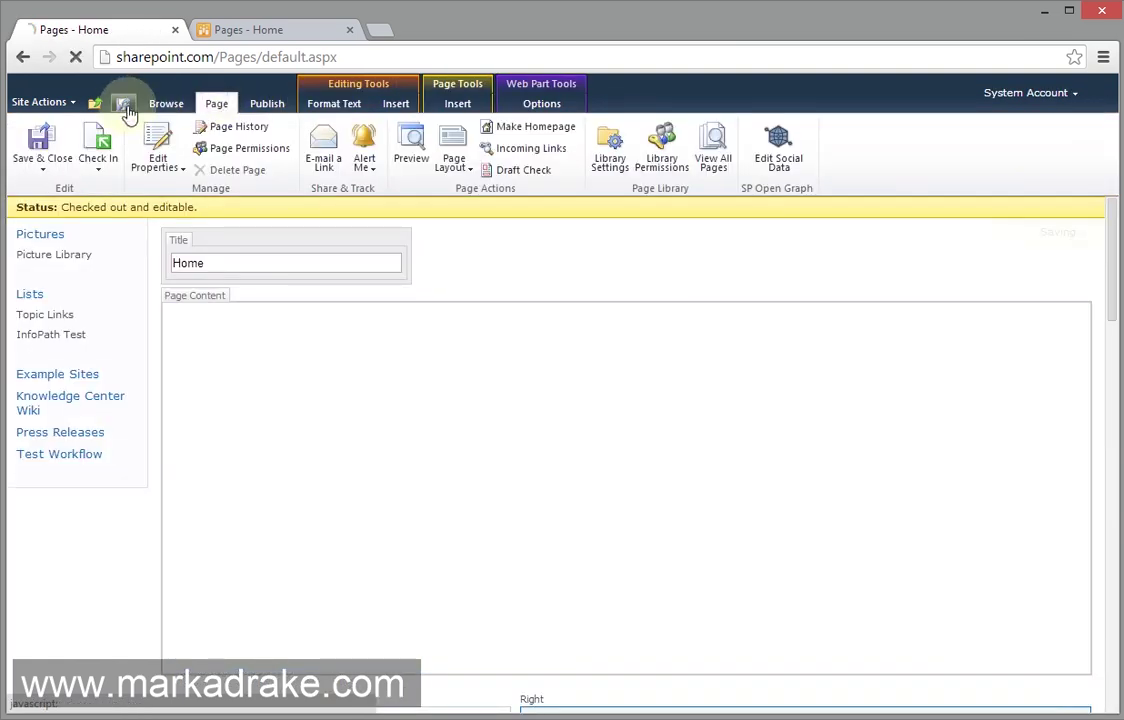
{"action": "left_click", "coordinate": [122, 104]}
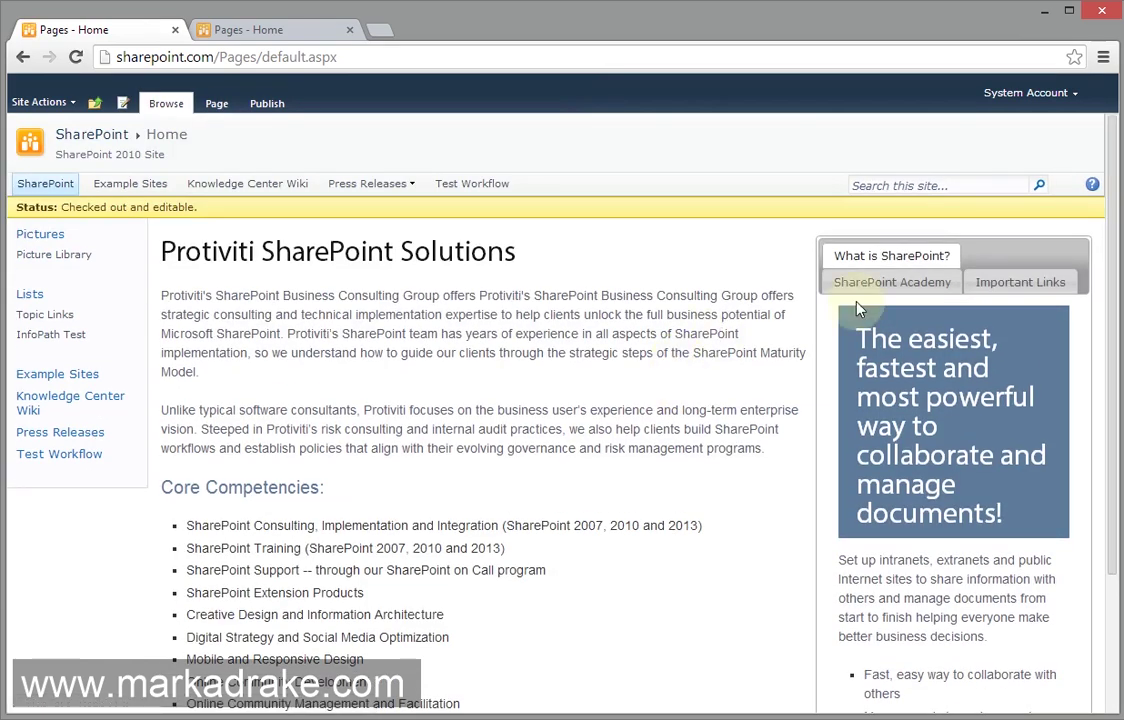
View the What is SharePoint?, SharePoint Academy and Important Links tabs to compare how each affects the zone's width
{"action": "left_click", "coordinate": [891, 286]}
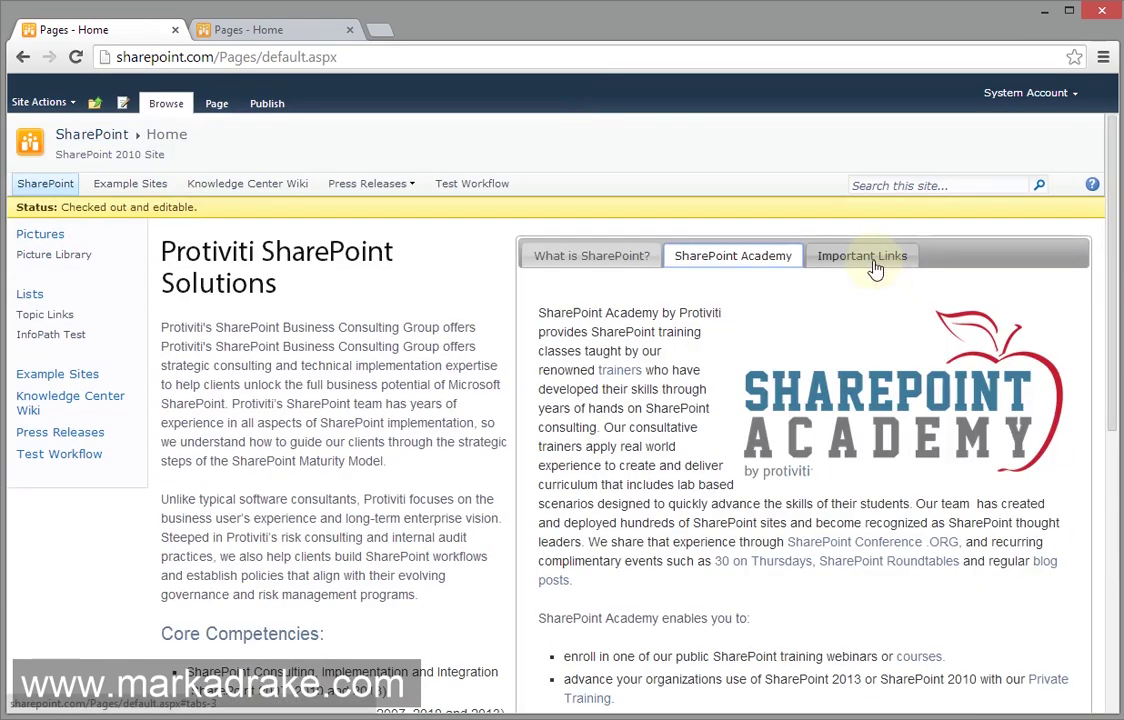
{"action": "left_click", "coordinate": [873, 262]}
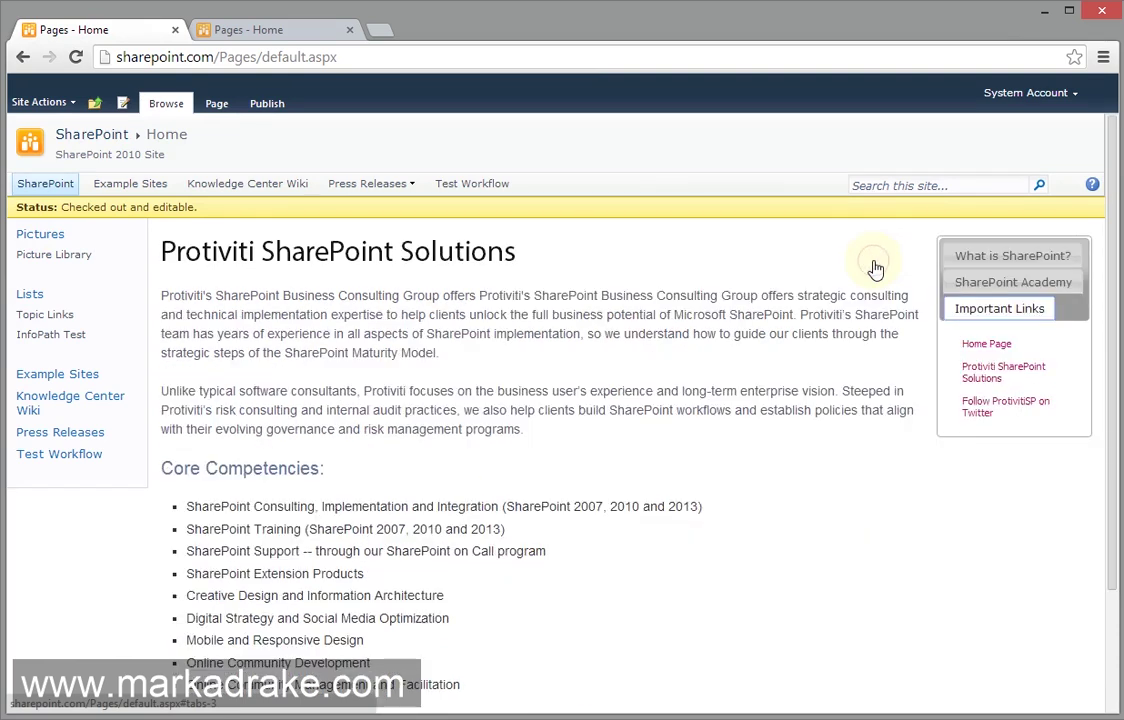
{"action": "left_click", "coordinate": [977, 260]}
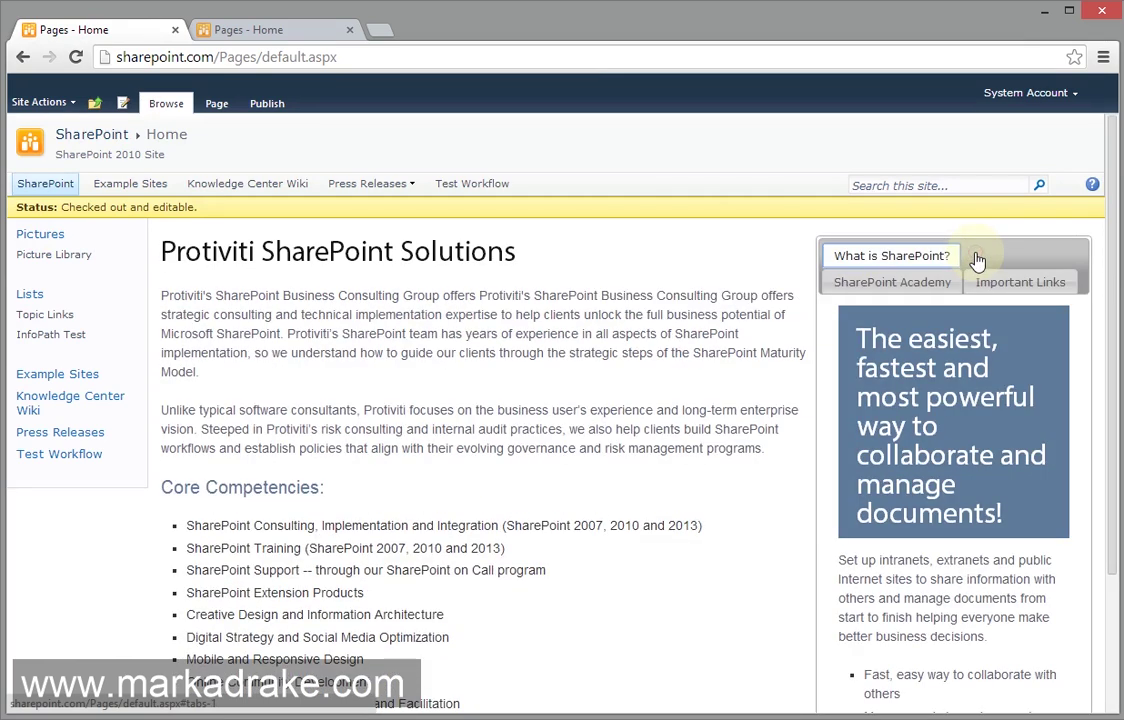
{"action": "left_click", "coordinate": [897, 290]}
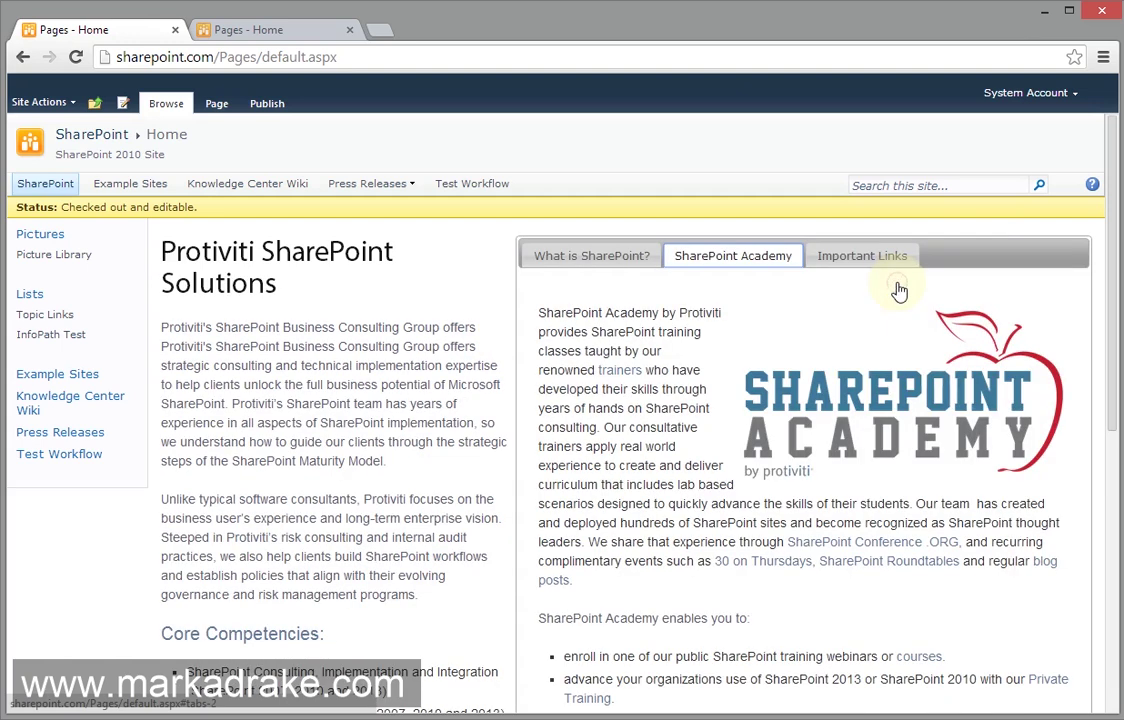
{"action": "left_click", "coordinate": [887, 260]}
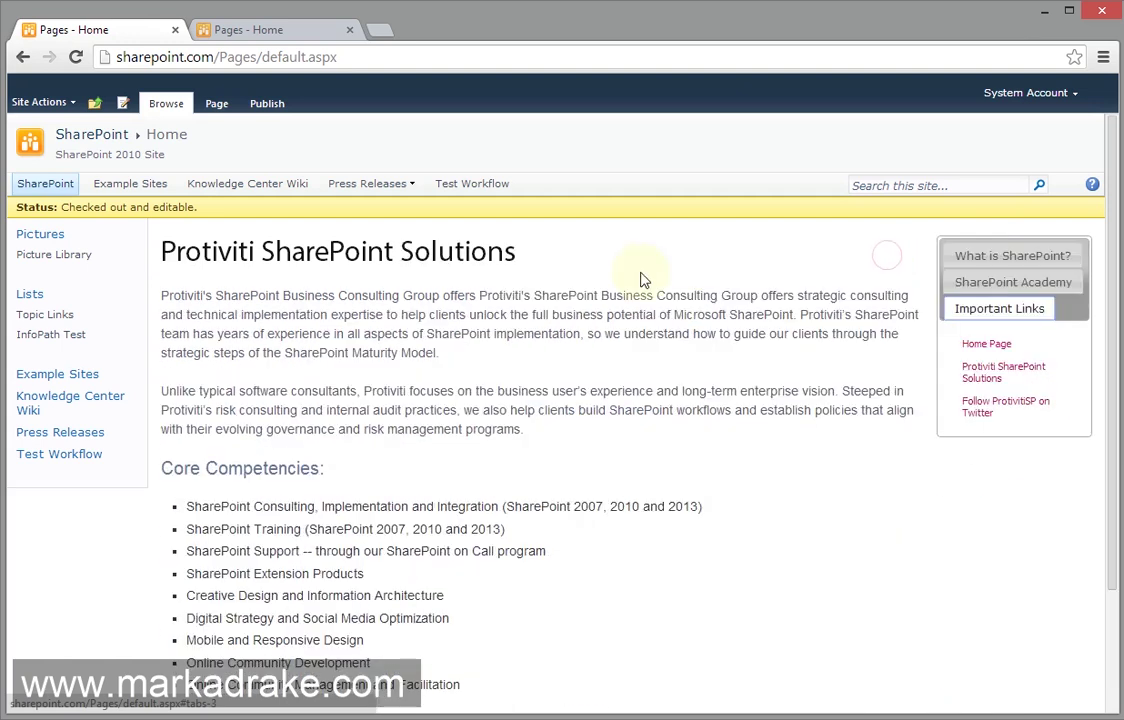
Inspect the What is SharePoint? tab in the developer tools and find its parent cell td#_invisibleIfEmpty
{"action": "key", "text": "F12"}
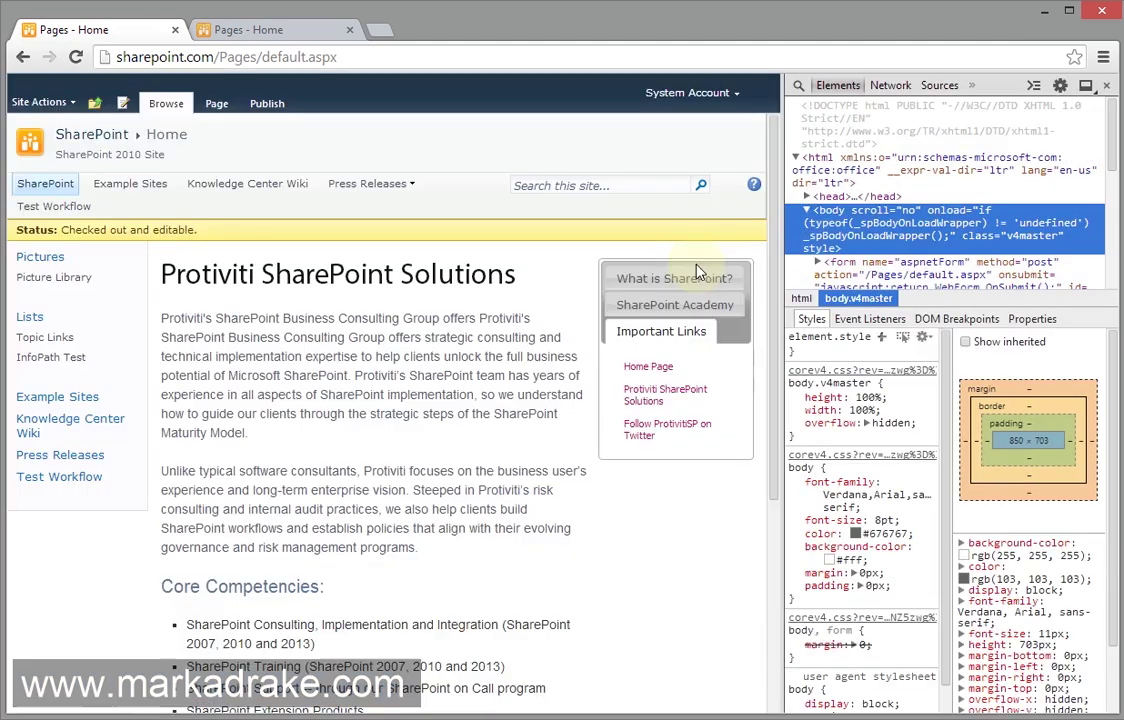
{"action": "right_click", "coordinate": [669, 264]}
{"action": "left_click", "coordinate": [713, 394]}
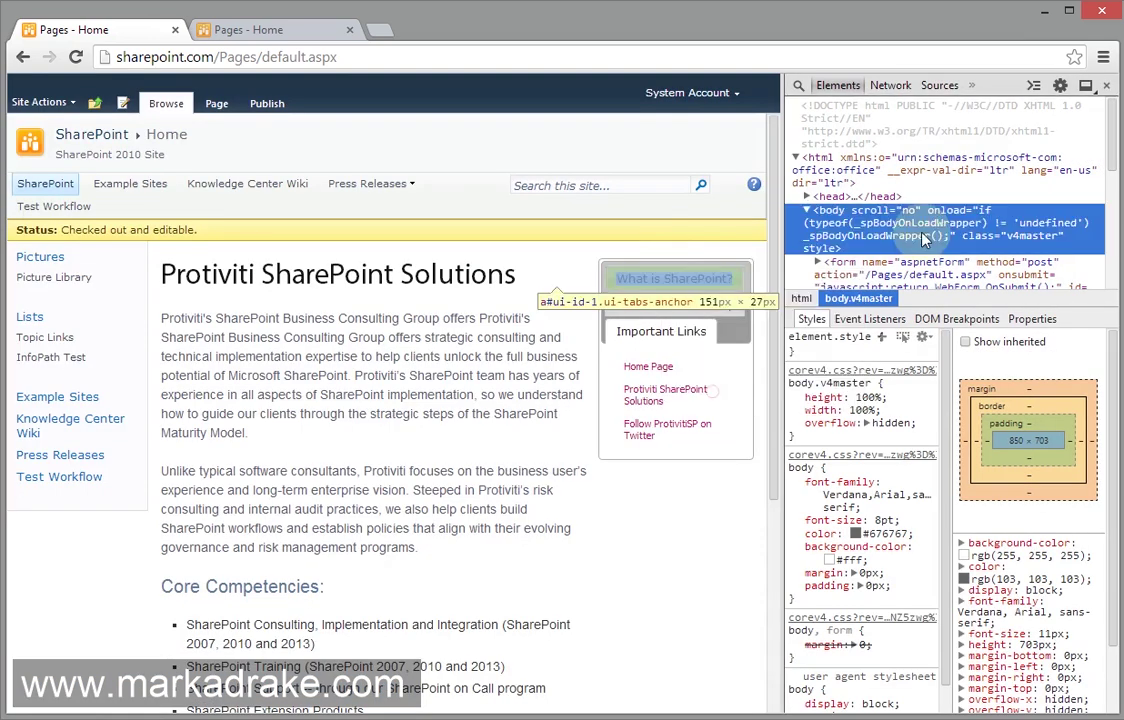
{"action": "scroll", "coordinate": [925, 232], "scroll_direction": "up", "scroll_amount": 3}
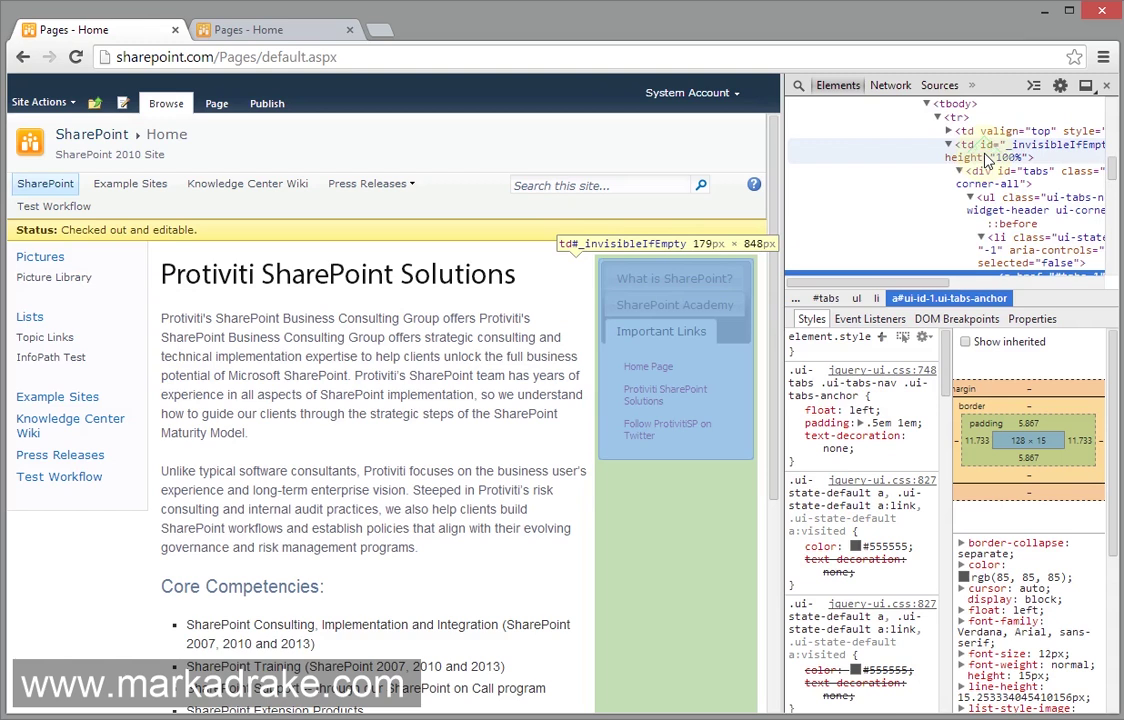
Add a width attribute of 500 to the td#_invisibleIfEmpty cell in the page markup
{"action": "left_click", "coordinate": [988, 152]}
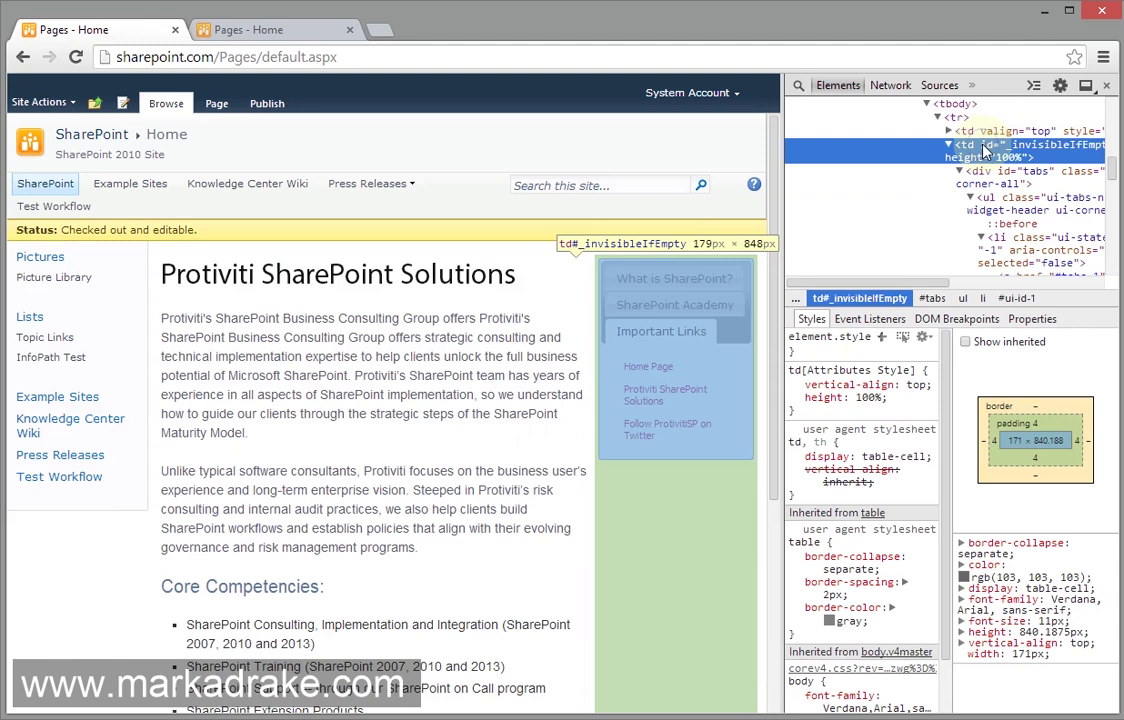
{"action": "right_click", "coordinate": [1002, 150]}
{"action": "left_click", "coordinate": [1010, 161]}
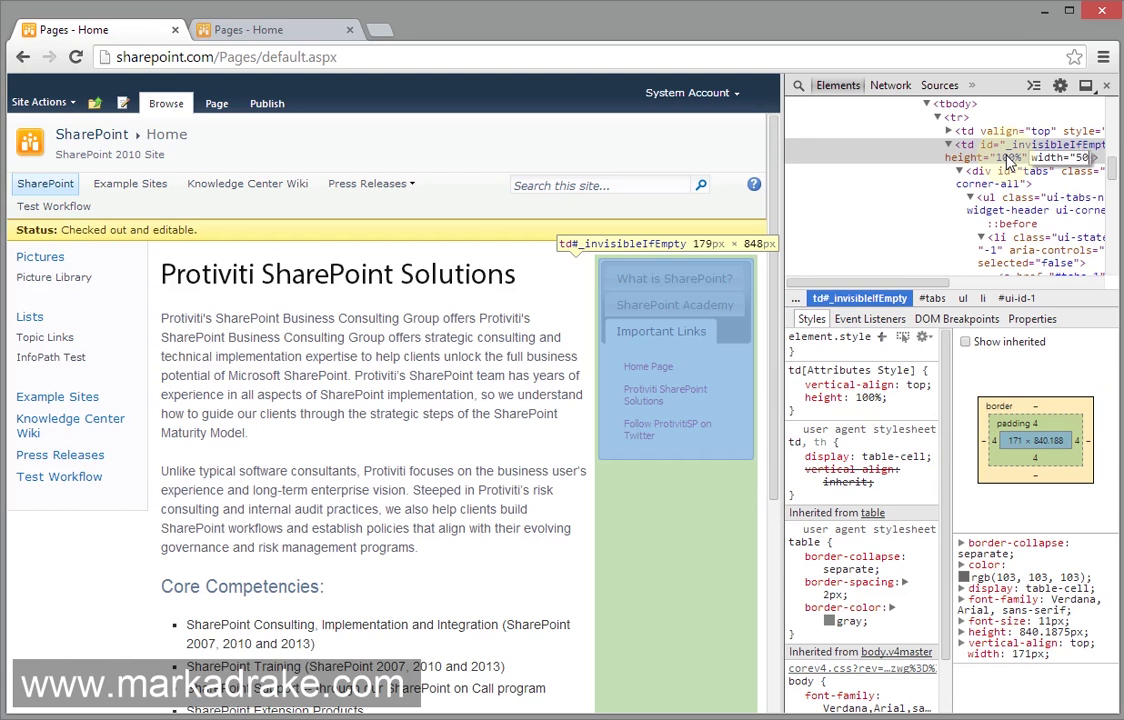
{"action": "key", "text": "Return"}
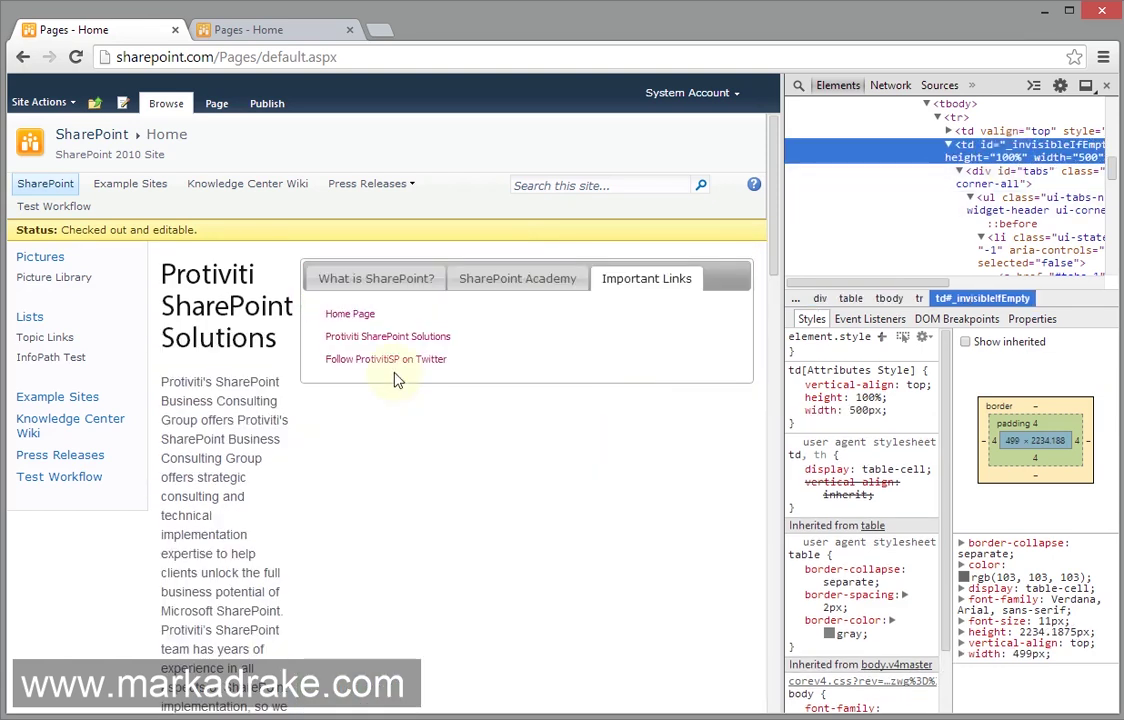
Check the layout of all three tabs with the fixed width on the table cell
{"action": "left_click", "coordinate": [366, 274]}
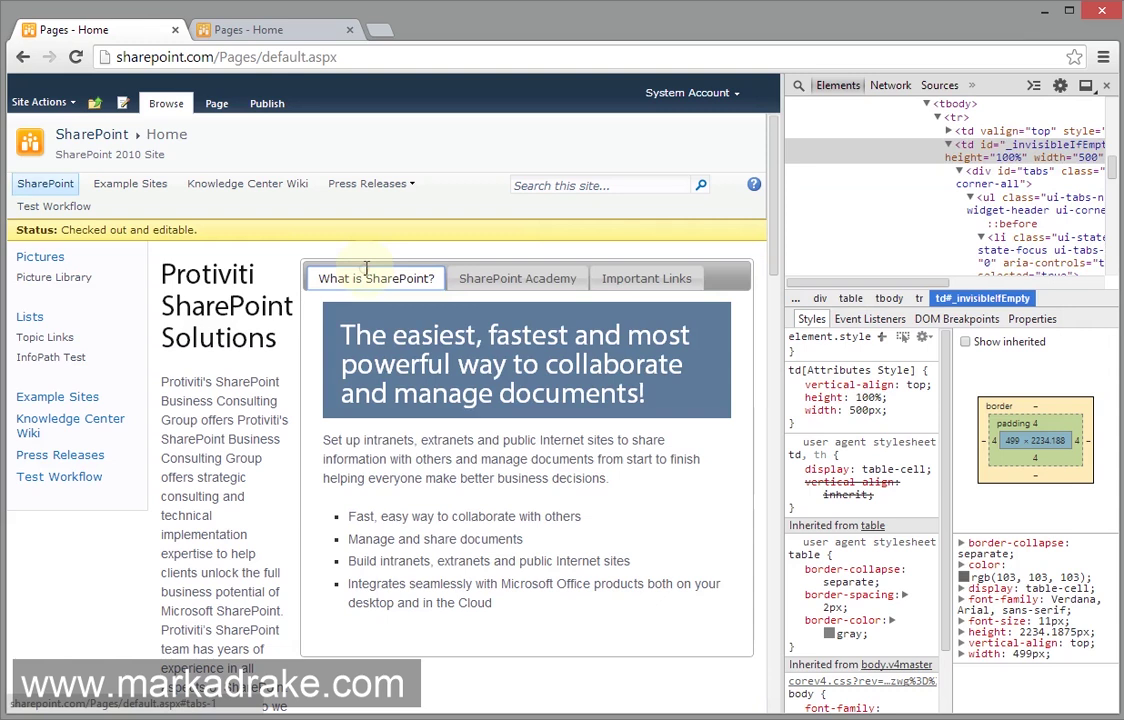
{"action": "left_click", "coordinate": [507, 283]}
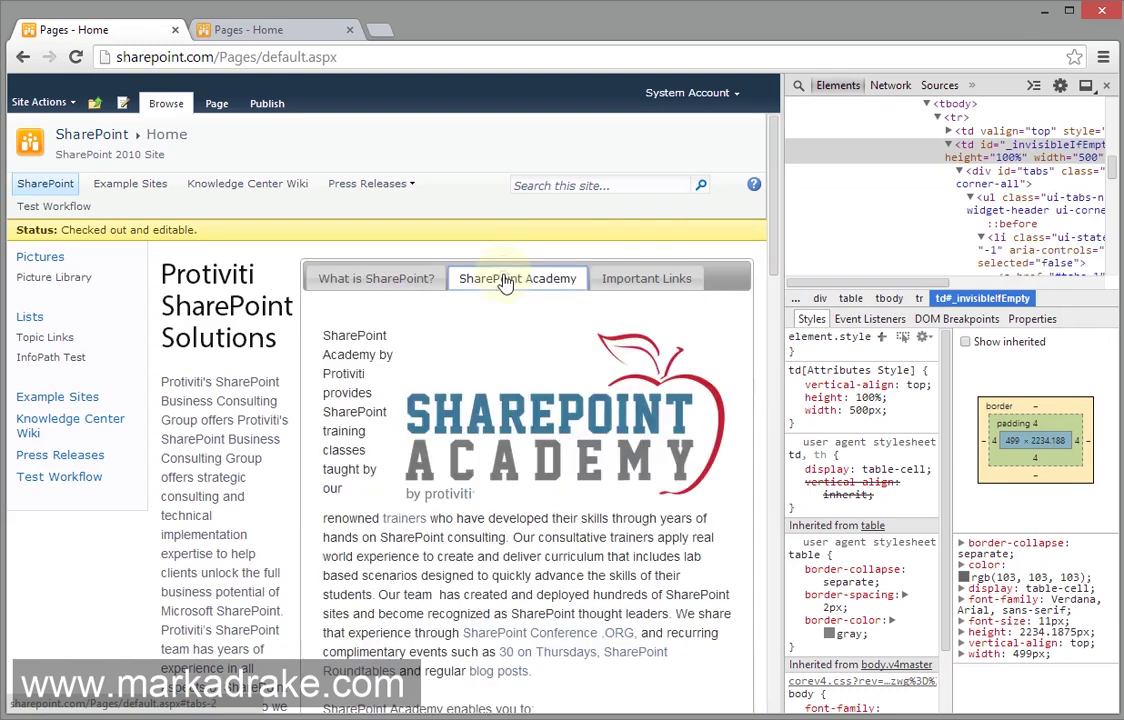
{"action": "left_click", "coordinate": [655, 290]}
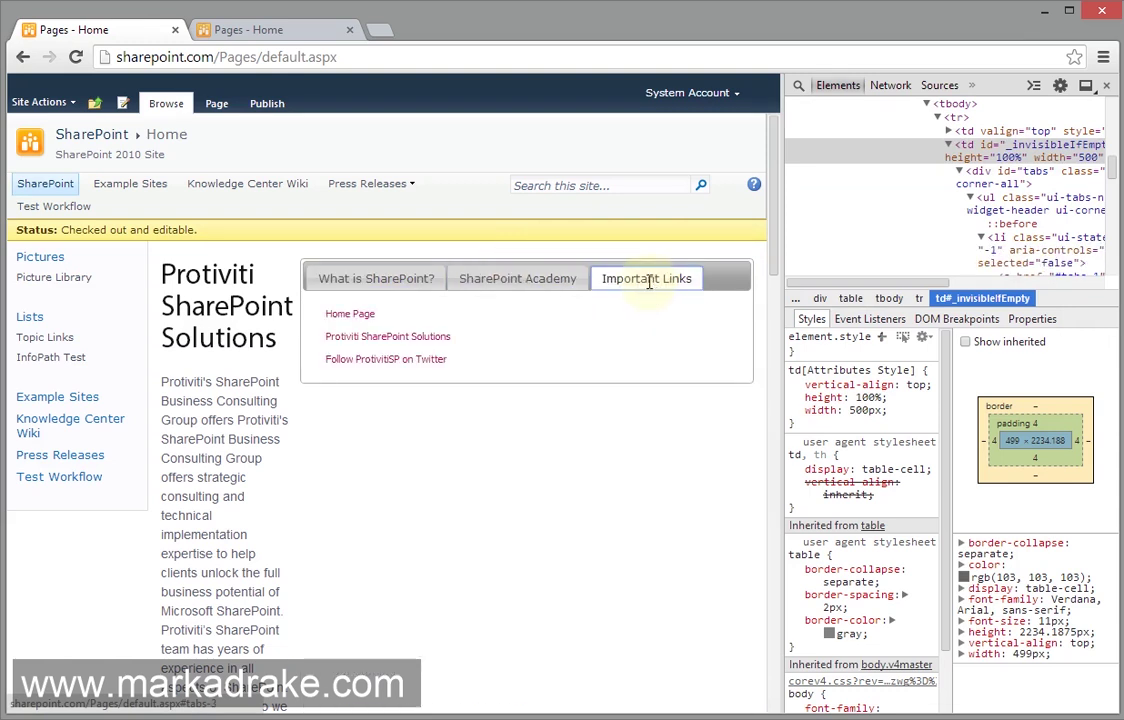
Remove the width attribute from the td#_invisibleIfEmpty cell in the page markup
{"action": "left_click", "coordinate": [860, 146]}
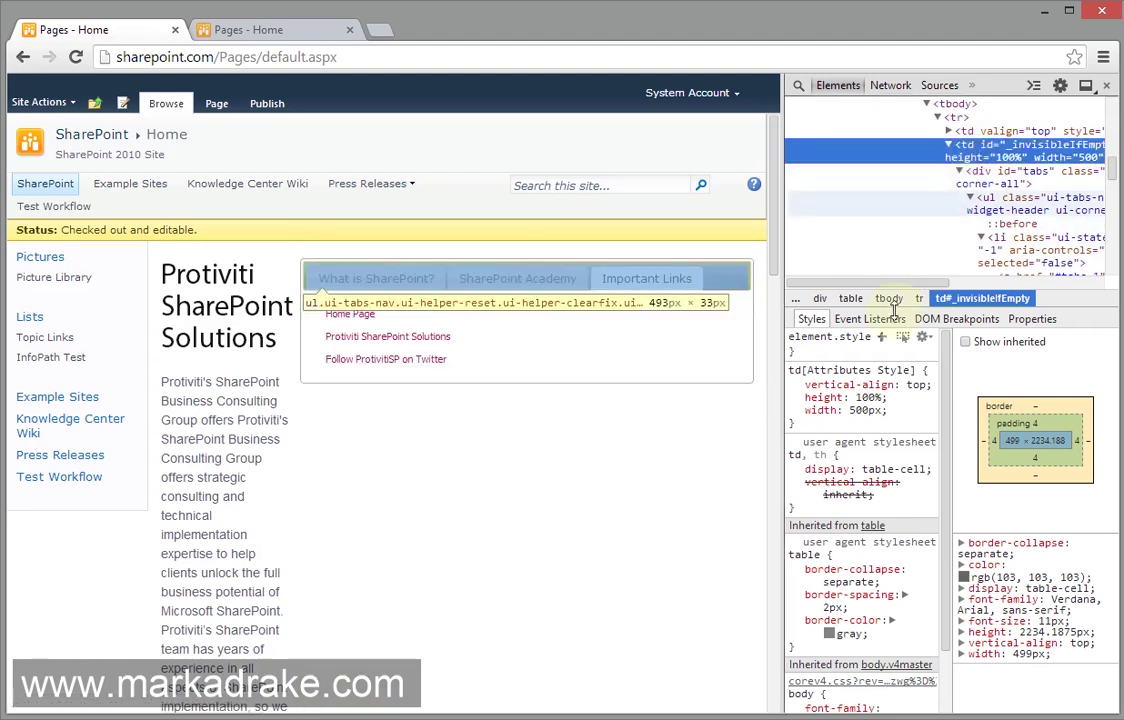
{"action": "left_click", "coordinate": [797, 416]}
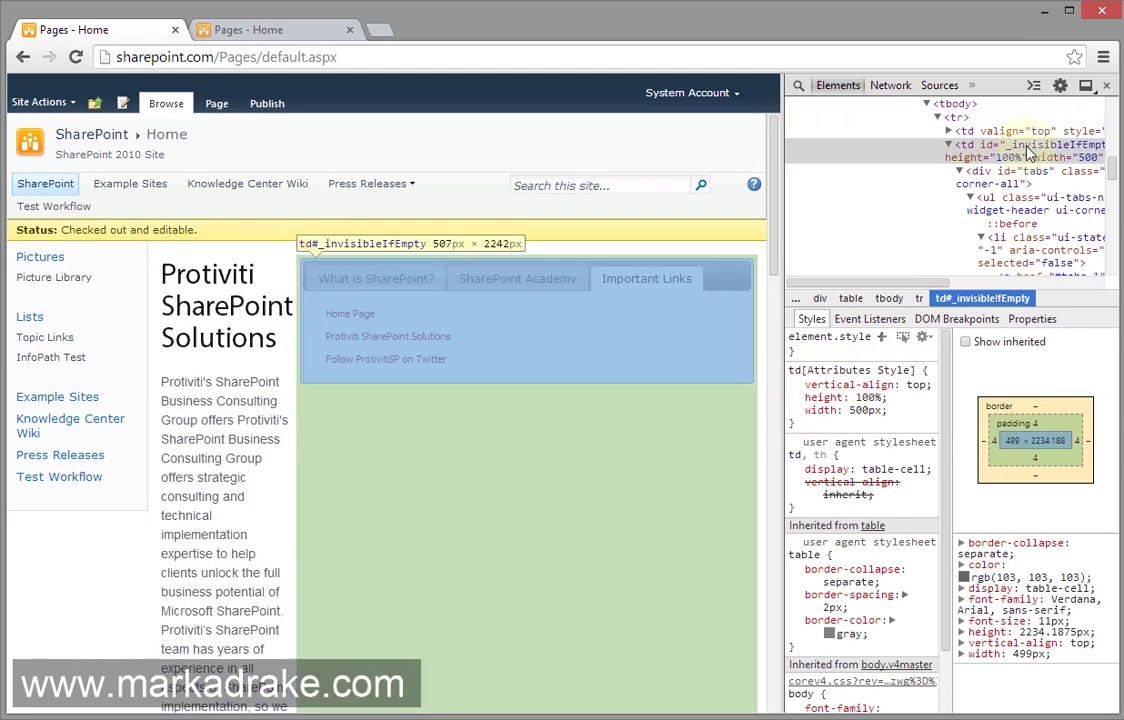
{"action": "left_click", "coordinate": [1050, 158]}
{"action": "double_click", "coordinate": [1052, 158]}
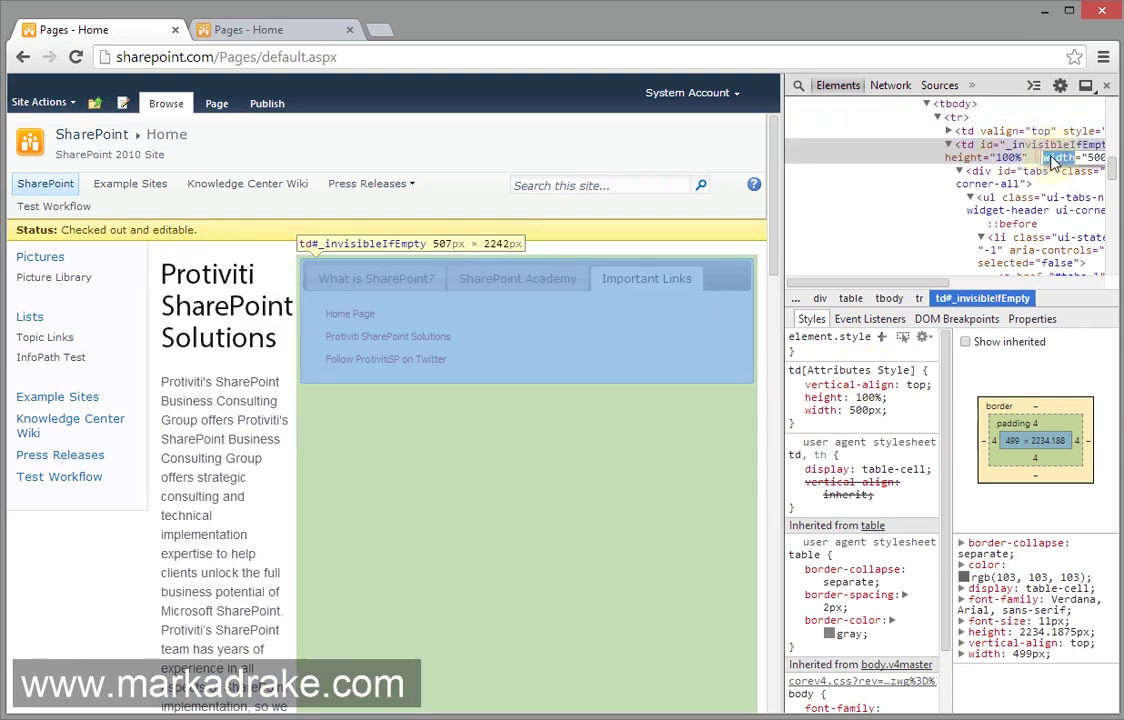
{"action": "key", "text": "BackSpace"}
{"action": "key", "text": "Return"}
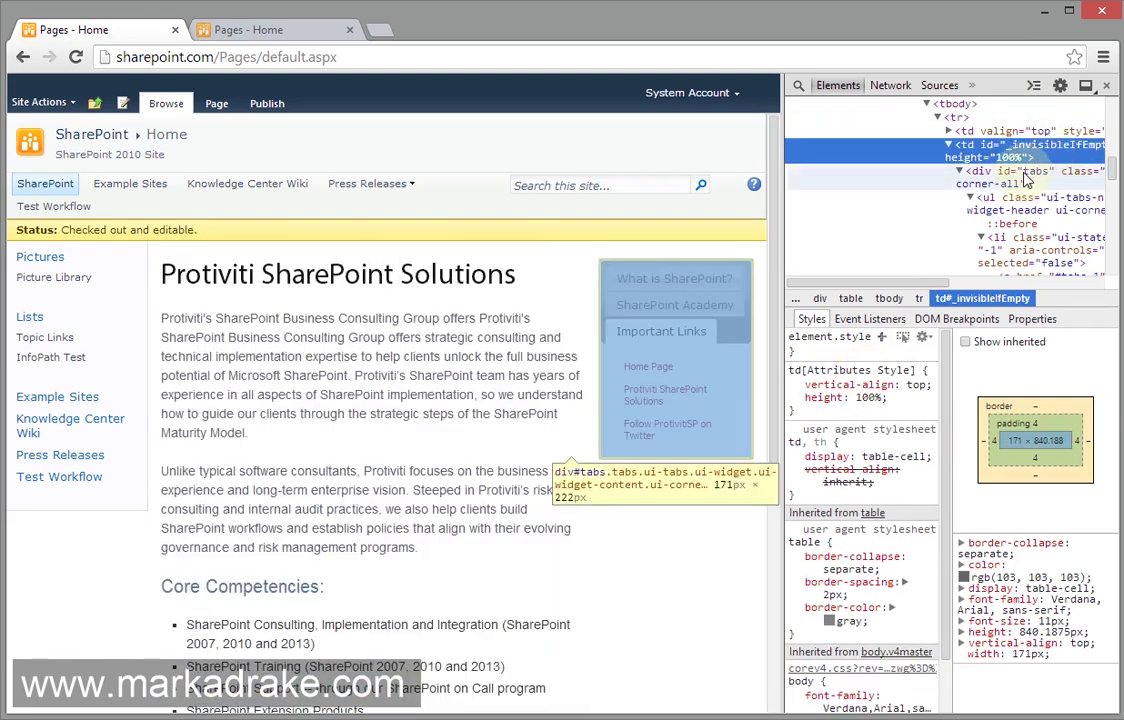
Add a style rule for the div#tabs element that sets its width to 500px
{"action": "left_click", "coordinate": [1025, 178]}
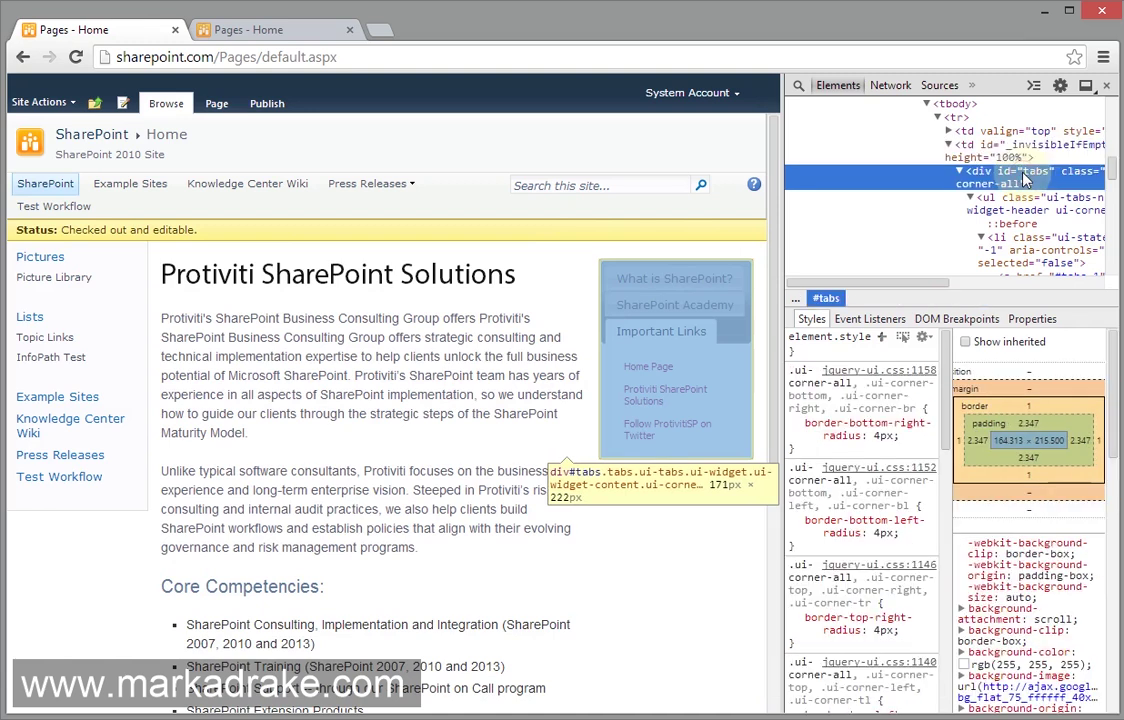
{"action": "left_click", "coordinate": [881, 338]}
{"action": "key", "text": "Return"}
{"action": "type", "text": "width: 50"}
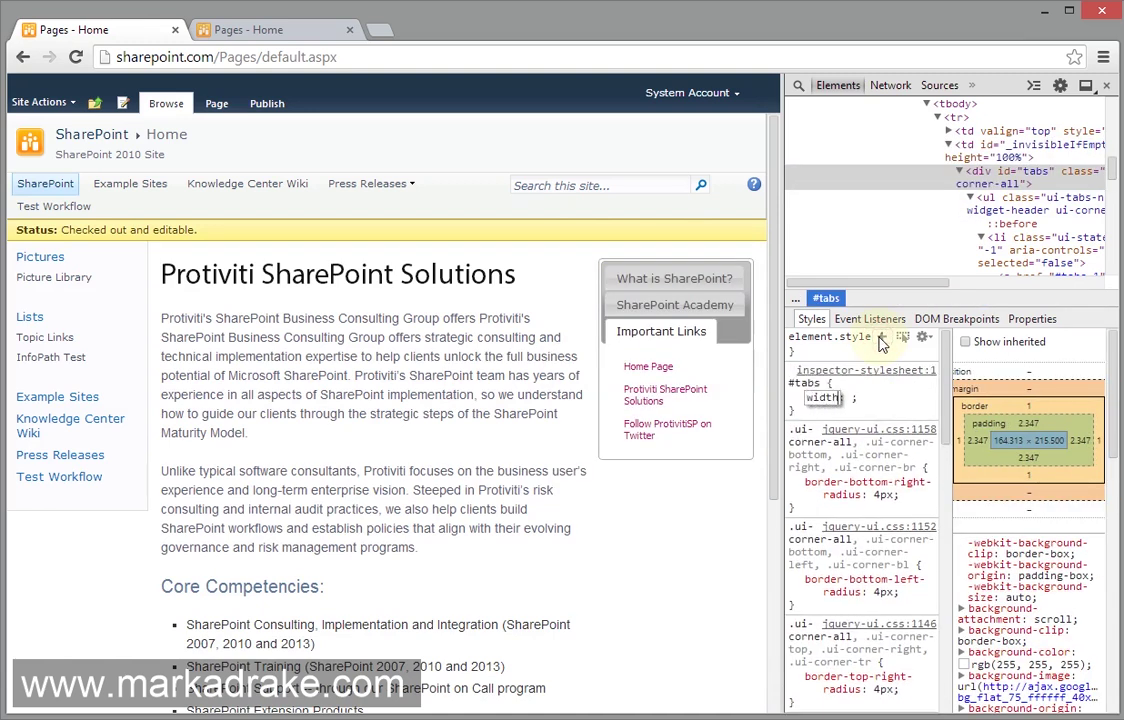
{"action": "type", "text": "0px"}
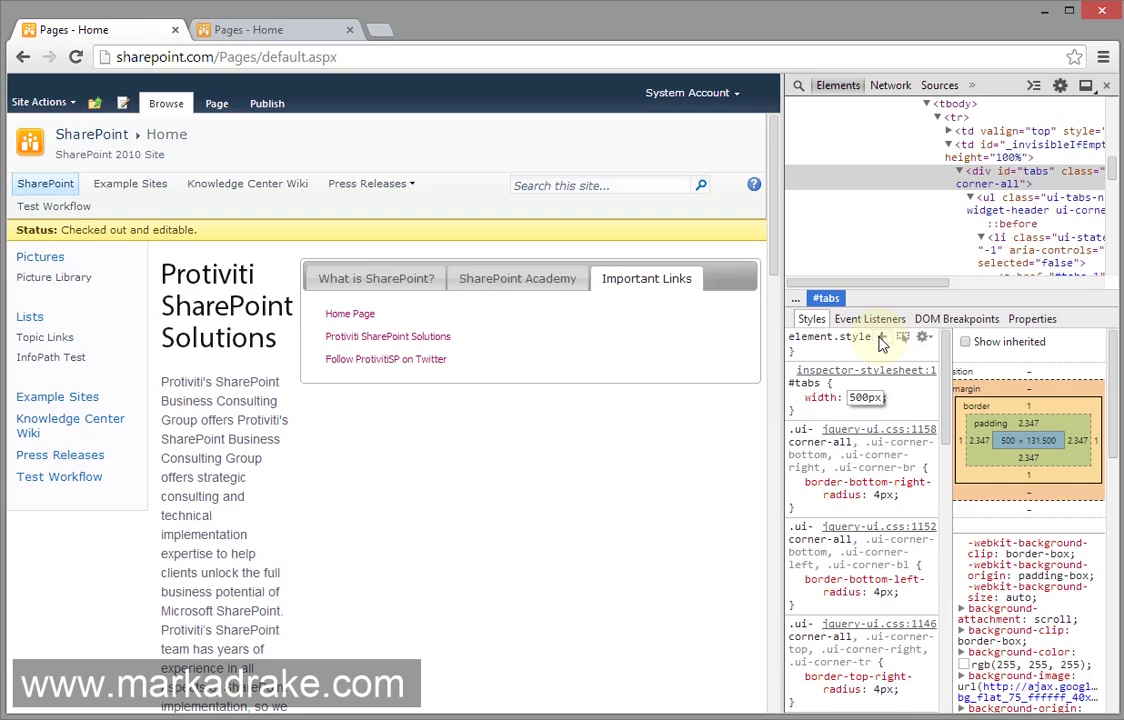
{"action": "left_click", "coordinate": [905, 398]}
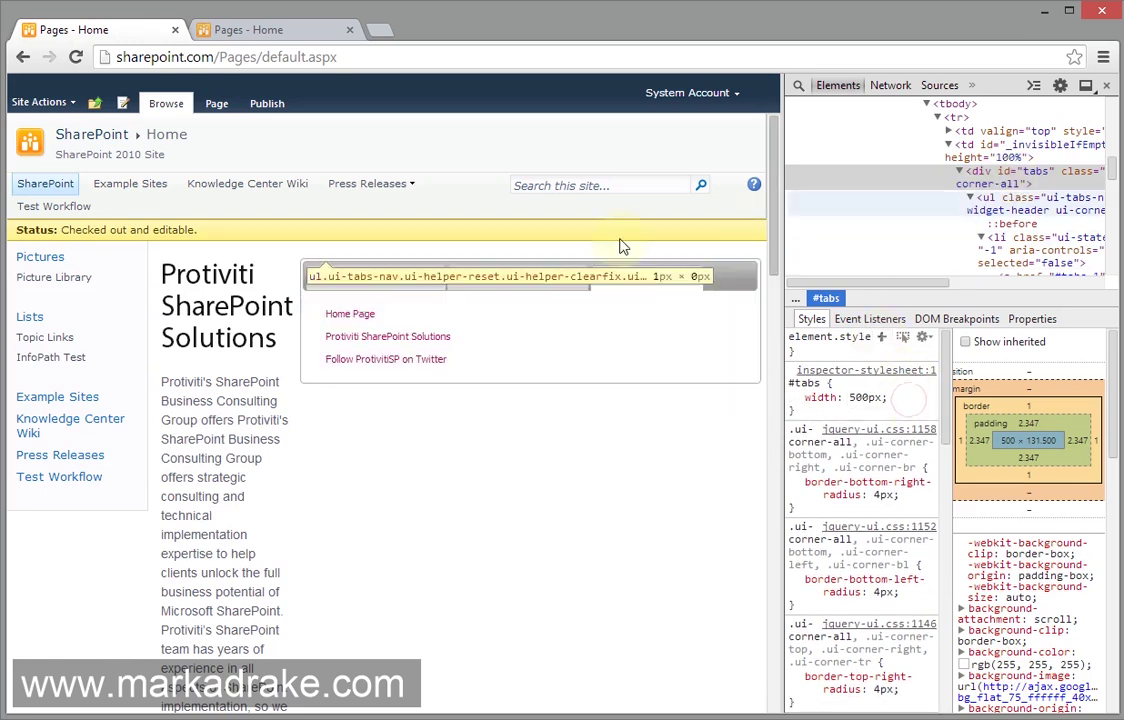
Go through all three tabs to check their layout with the fixed width on the tabs container
{"action": "left_click", "coordinate": [371, 284]}
{"action": "left_click", "coordinate": [505, 281]}
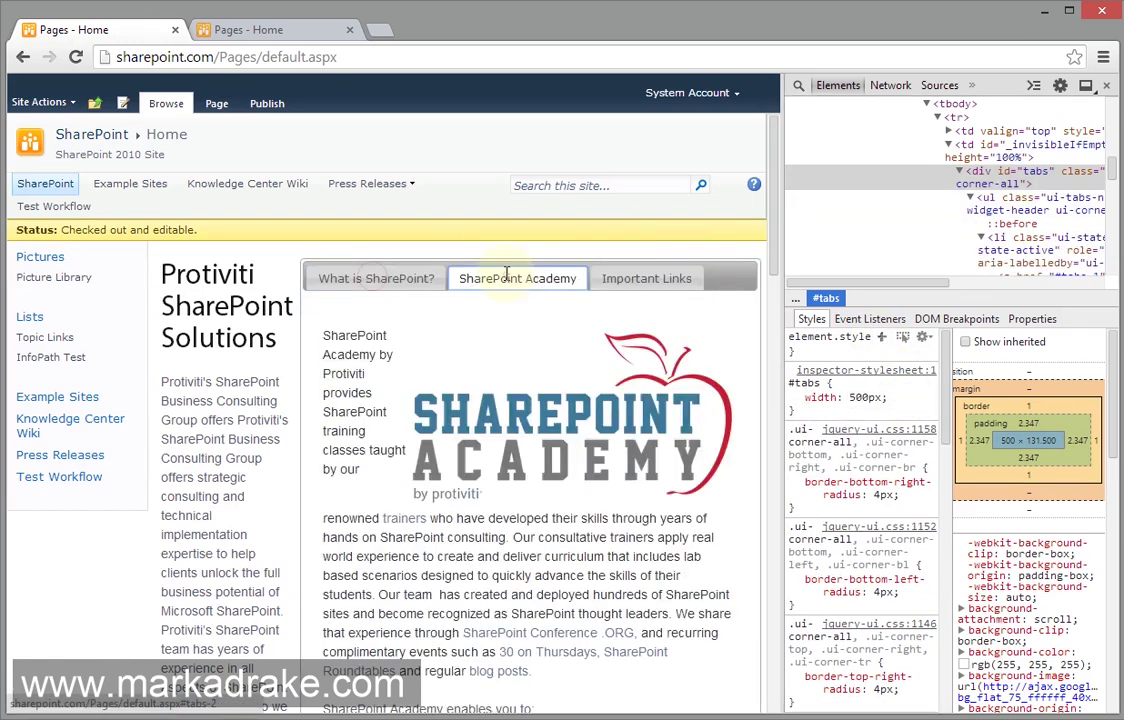
{"action": "left_click", "coordinate": [647, 281]}
{"action": "left_click", "coordinate": [412, 280]}
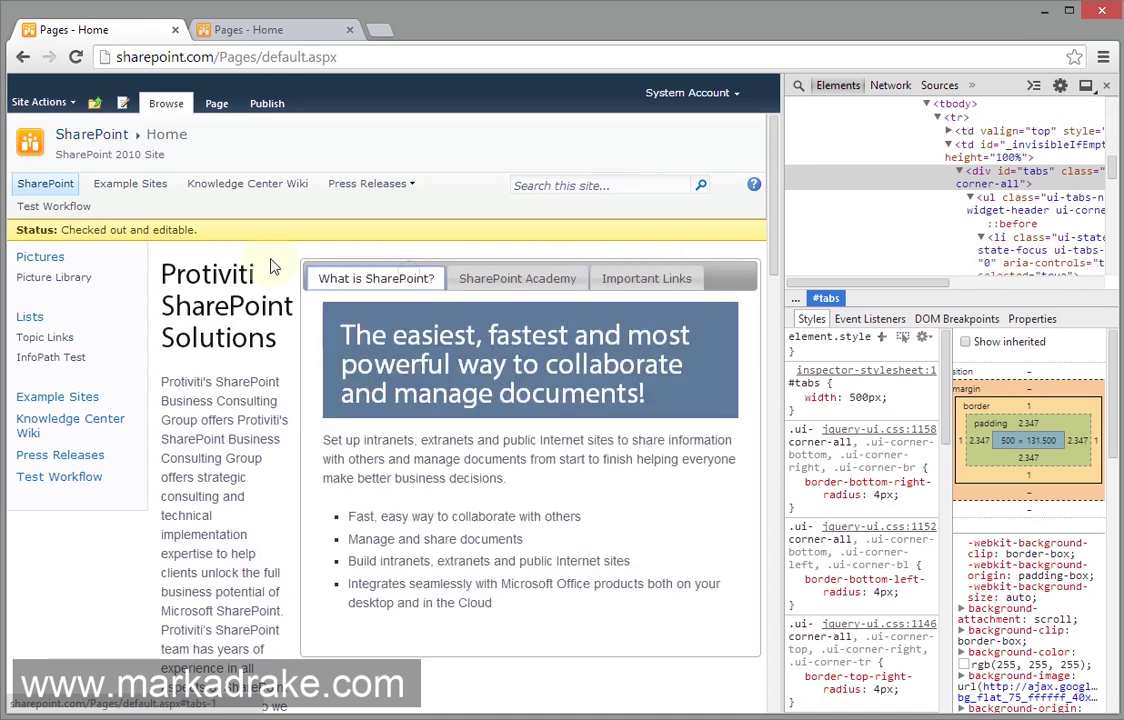
Put the page in edit mode and open the JQuery Tabs() properties of the jQuery UI Tab Zone web part
{"action": "left_click", "coordinate": [123, 103]}
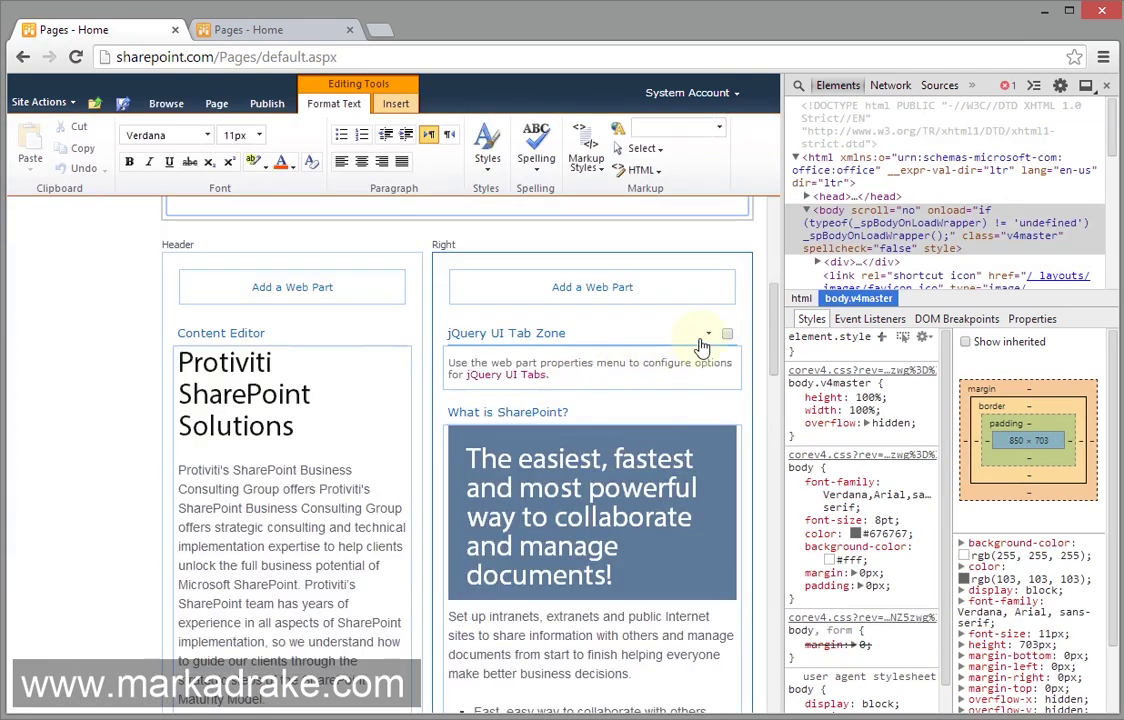
{"action": "left_click", "coordinate": [708, 336]}
{"action": "left_click", "coordinate": [662, 415]}
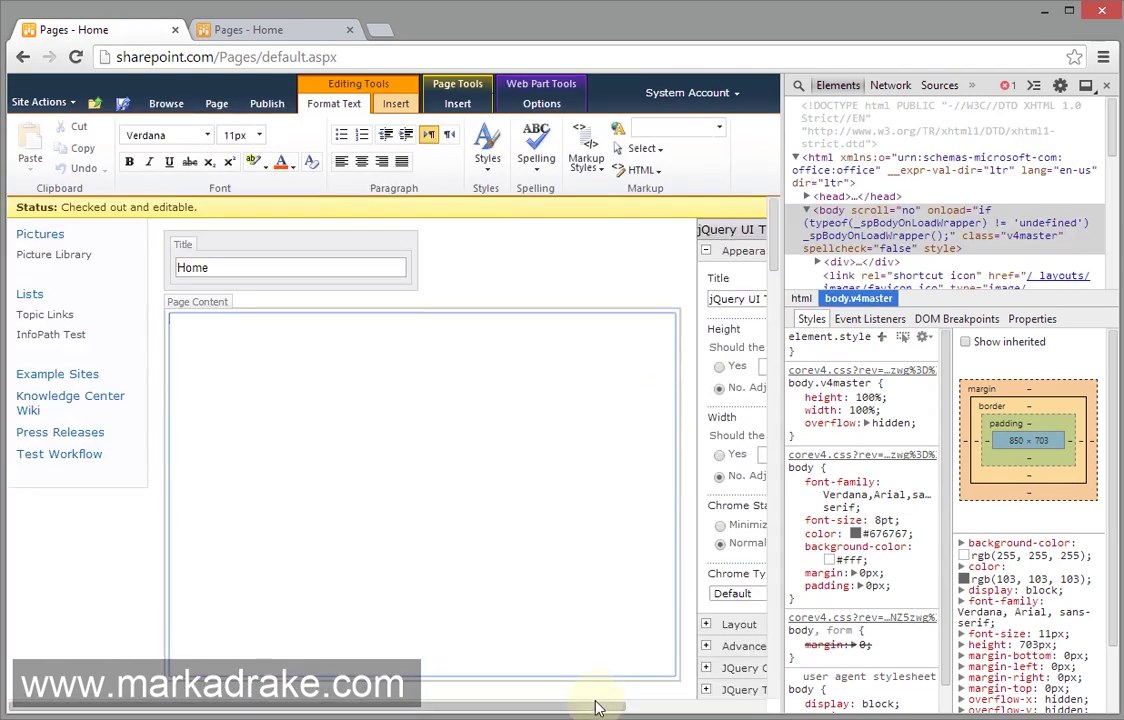
{"action": "left_click_drag", "start_coordinate": [595, 707], "coordinate": [728, 707]}
{"action": "scroll", "coordinate": [545, 520], "scroll_direction": "down", "scroll_amount": 1}
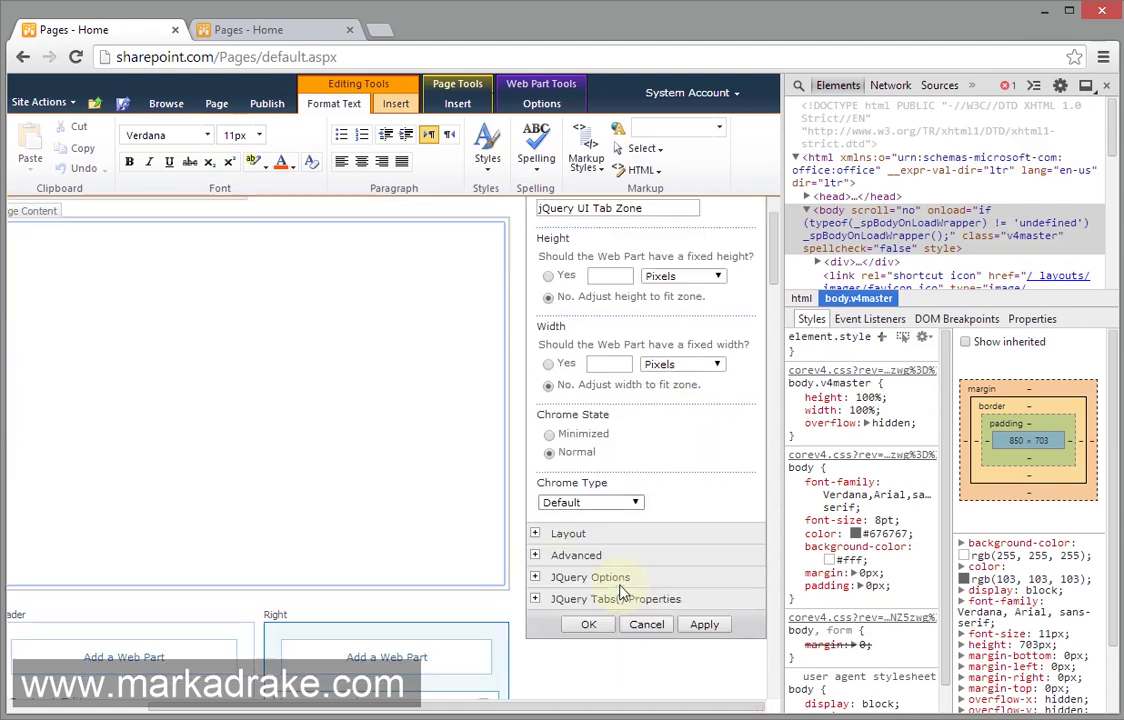
{"action": "left_click", "coordinate": [612, 599]}
Set the web part's tabs Width (px) property to 500 and save the web part properties
{"action": "scroll", "coordinate": [640, 560], "scroll_direction": "down", "scroll_amount": 2}
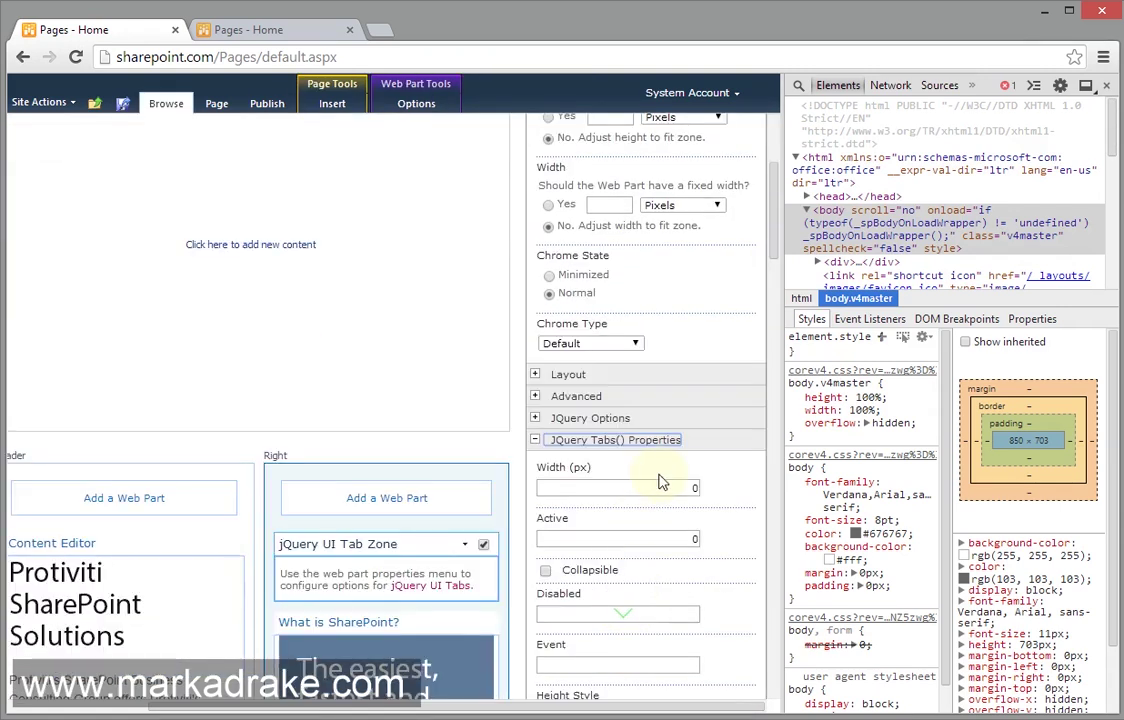
{"action": "double_click", "coordinate": [694, 488]}
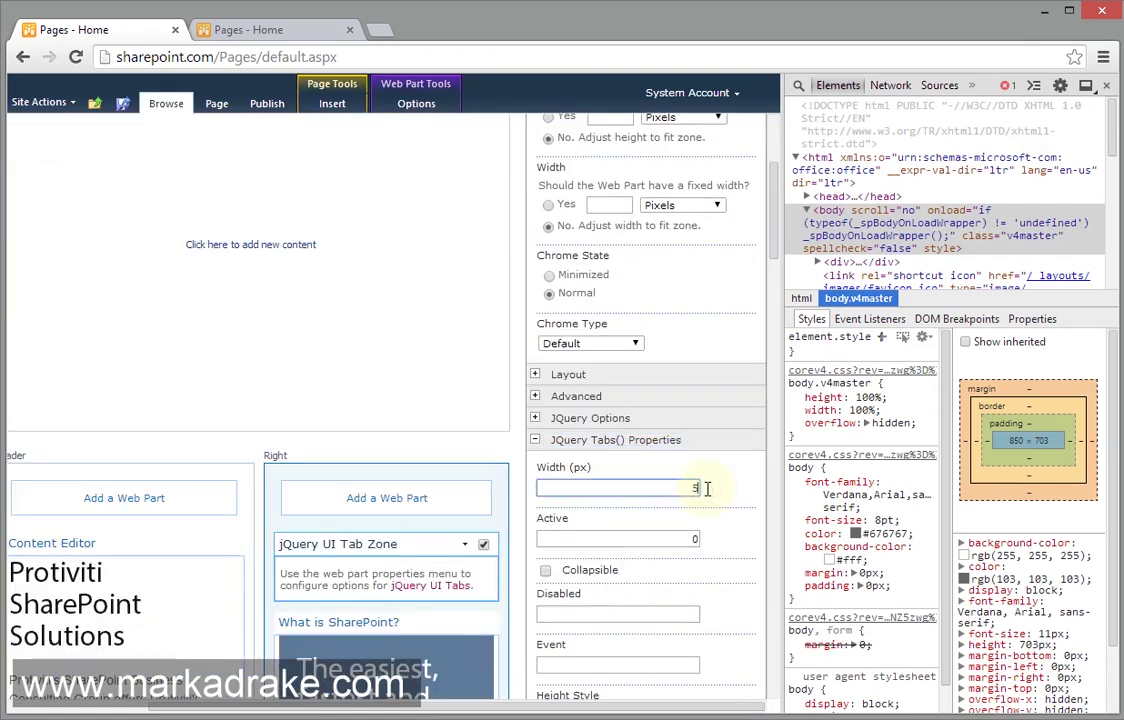
{"action": "left_click", "coordinate": [727, 490]}
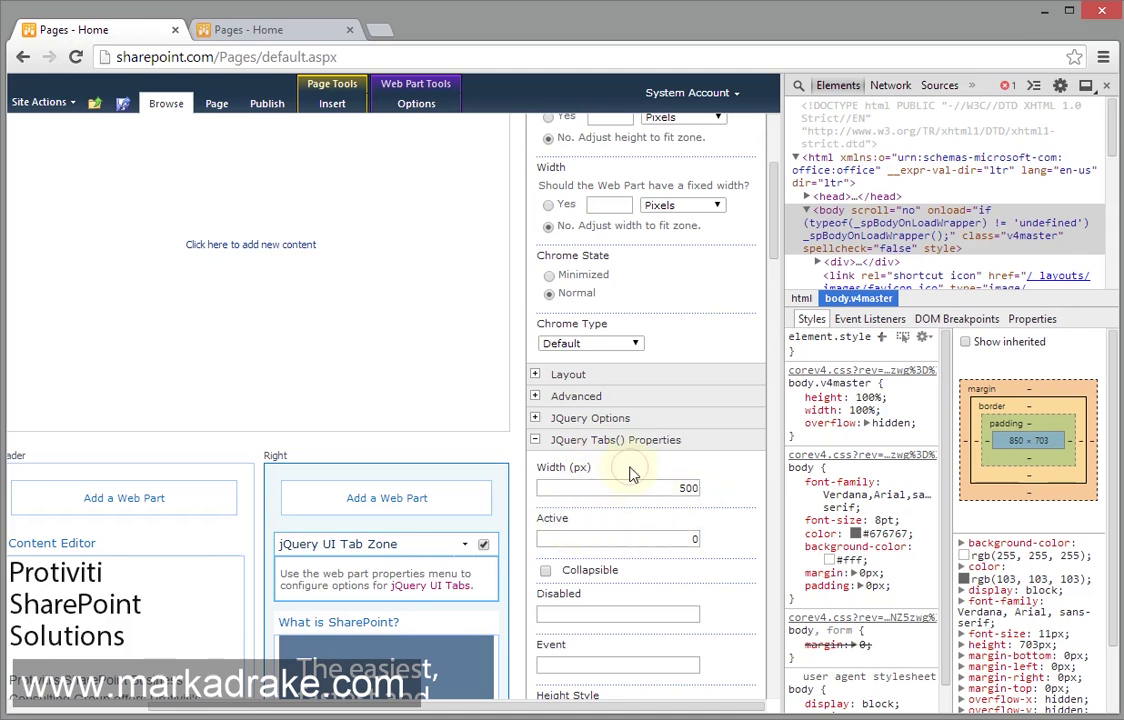
{"action": "scroll", "coordinate": [585, 476], "scroll_direction": "down", "scroll_amount": 3}
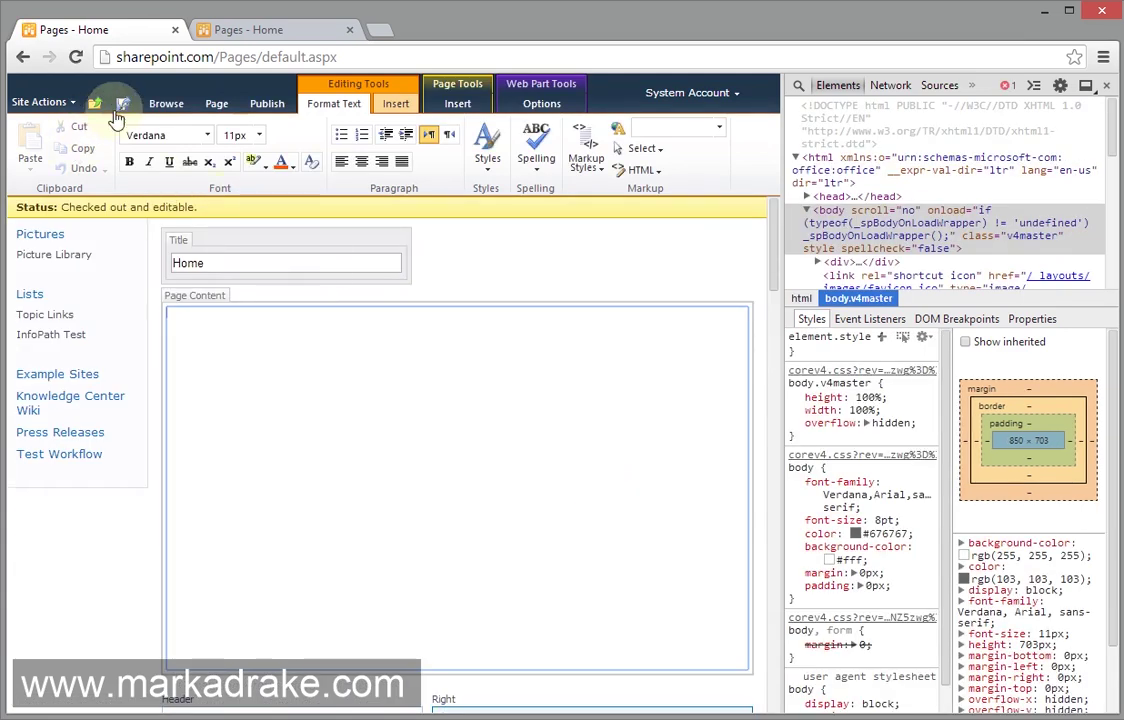
Check in the Home page without a comment
{"action": "left_click", "coordinate": [212, 104]}
{"action": "left_click", "coordinate": [97, 145]}
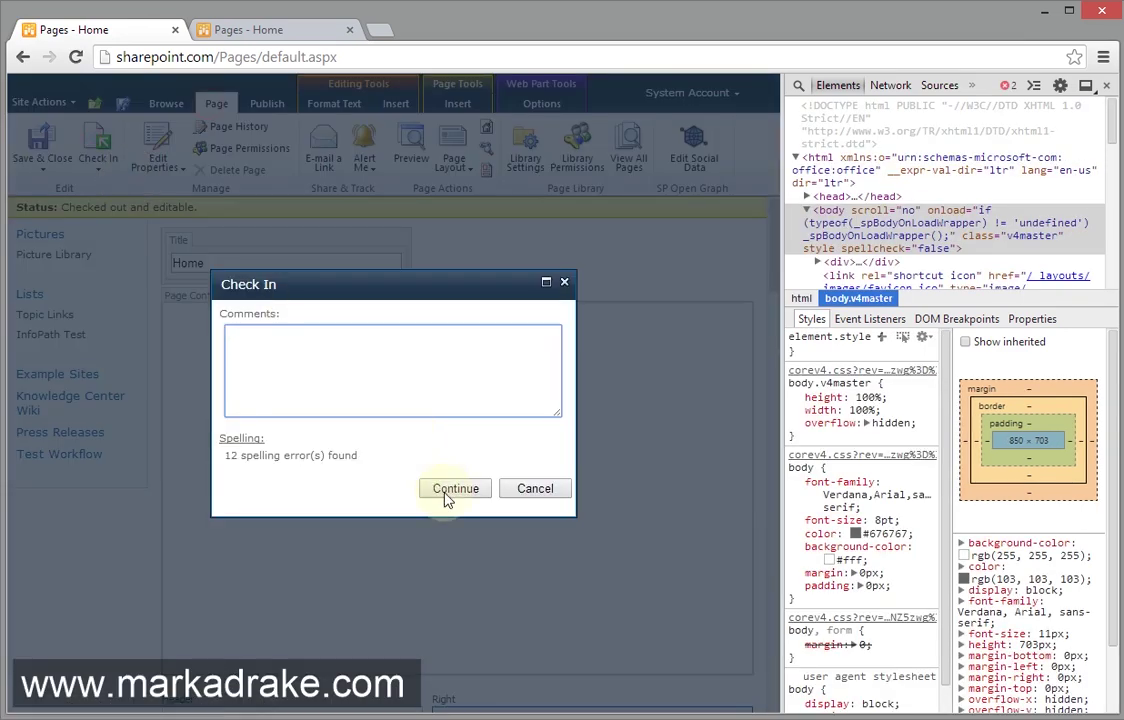
{"action": "left_click", "coordinate": [453, 489]}
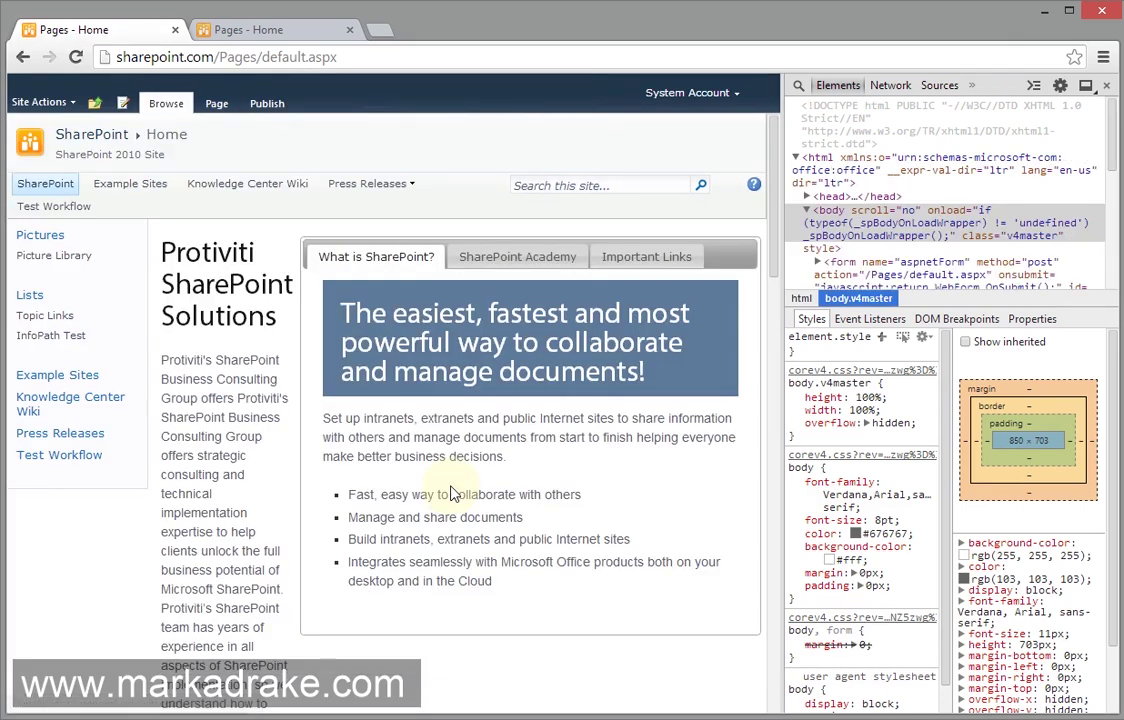
Go through the SharePoint Academy, Important Links and What is SharePoint? tabs to check their width on the checked-in page
{"action": "left_click", "coordinate": [515, 259]}
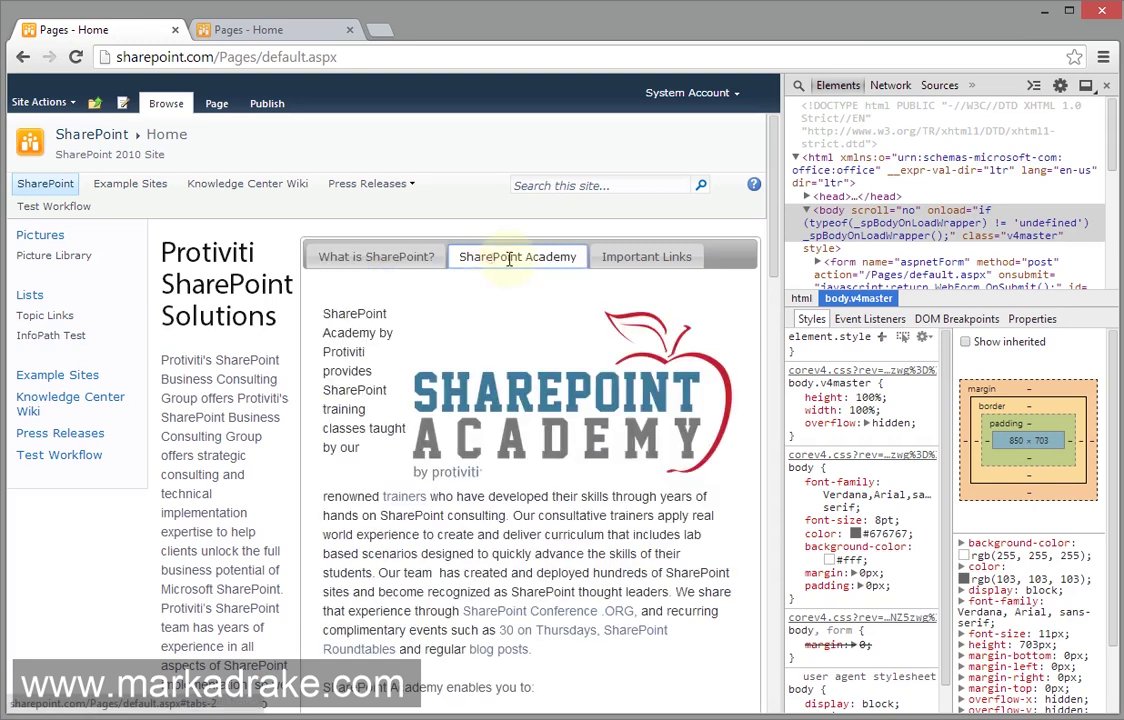
{"action": "left_click", "coordinate": [655, 265]}
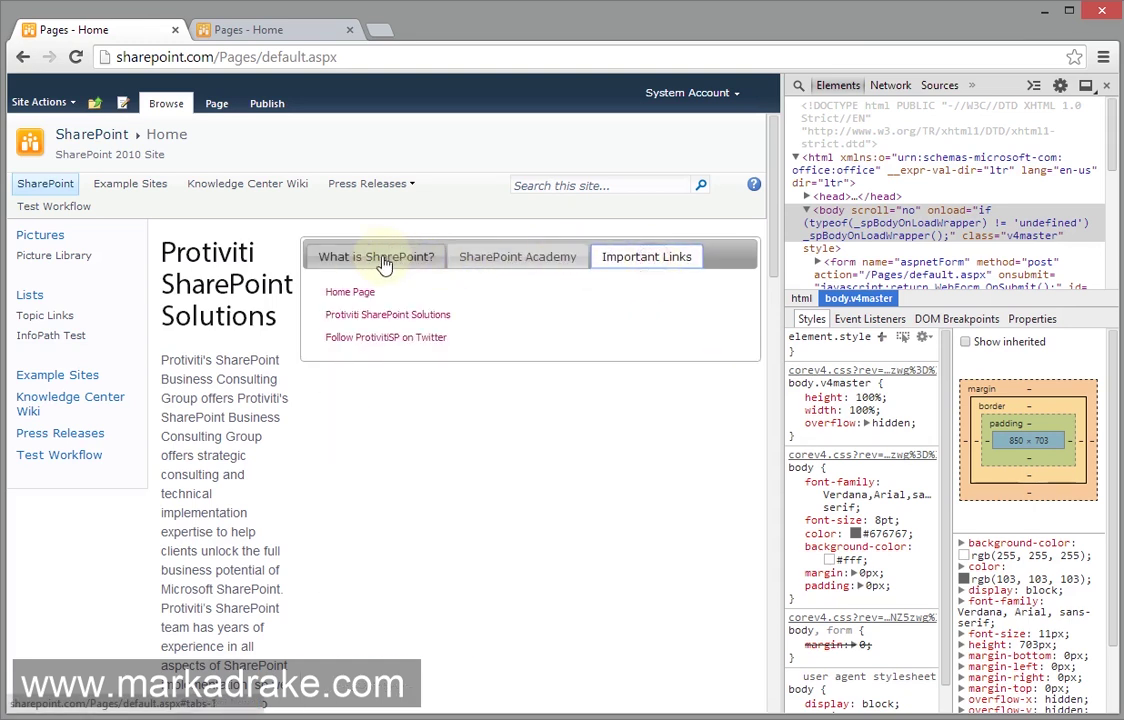
{"action": "left_click", "coordinate": [383, 260]}
Inspect the tab bar in the page markup and examine the inline width style on its parent div#tabs
{"action": "right_click", "coordinate": [736, 252]}
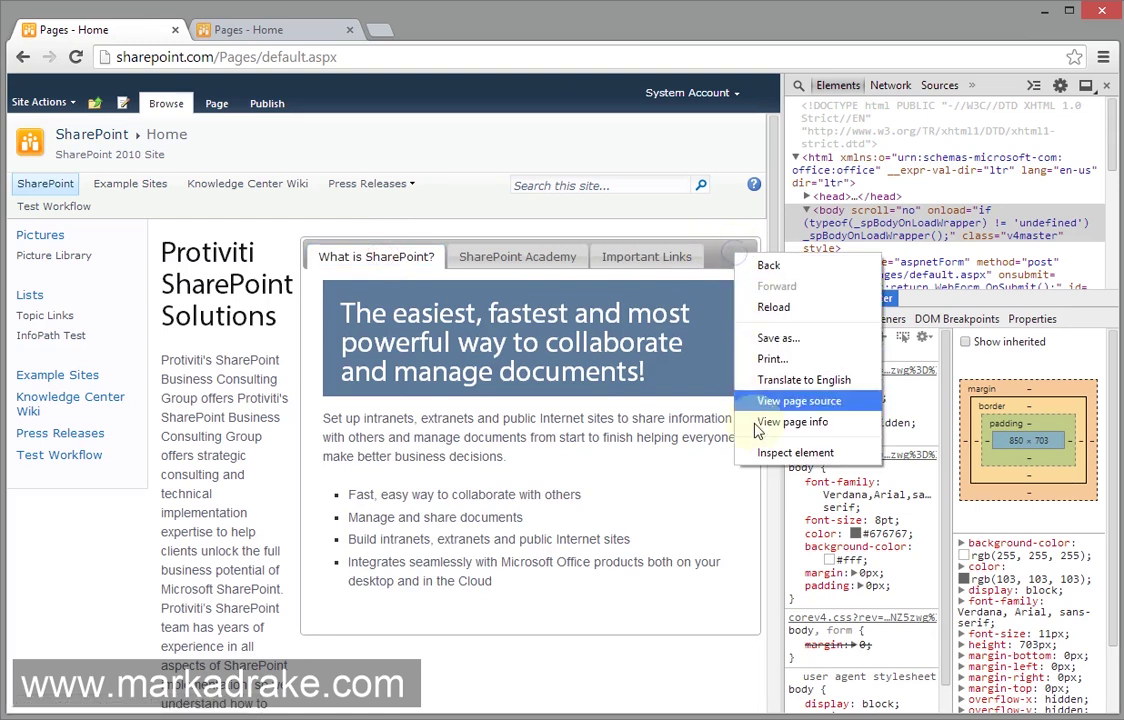
{"action": "left_click", "coordinate": [796, 453]}
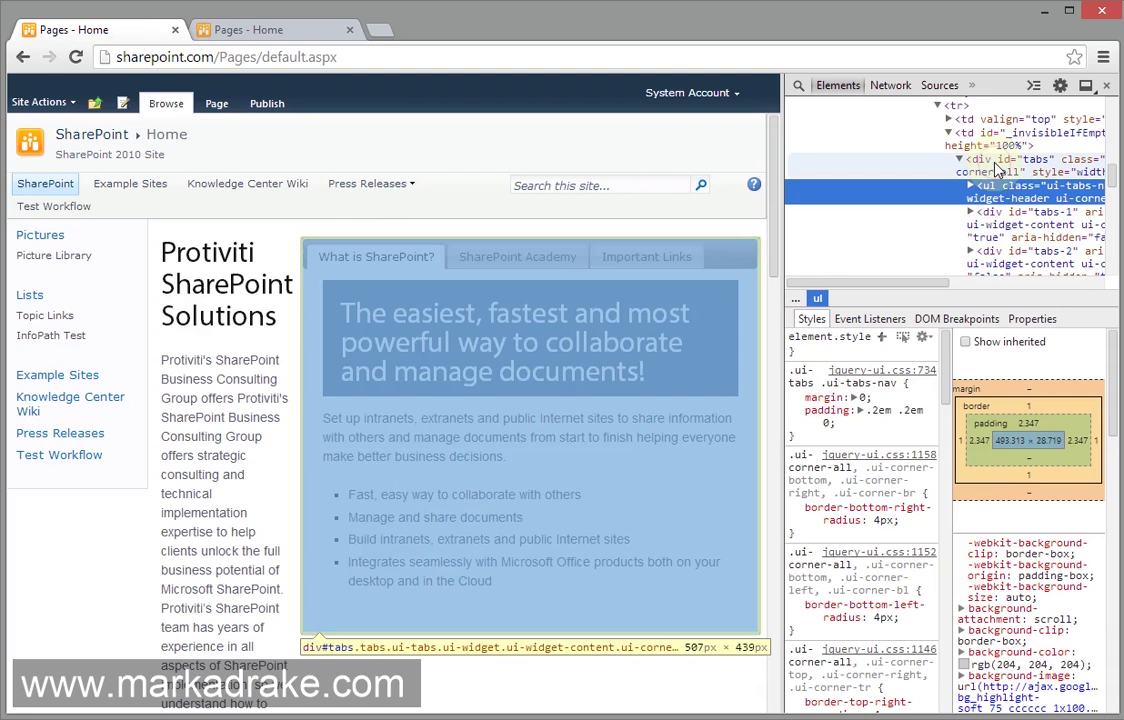
{"action": "left_click", "coordinate": [996, 170]}
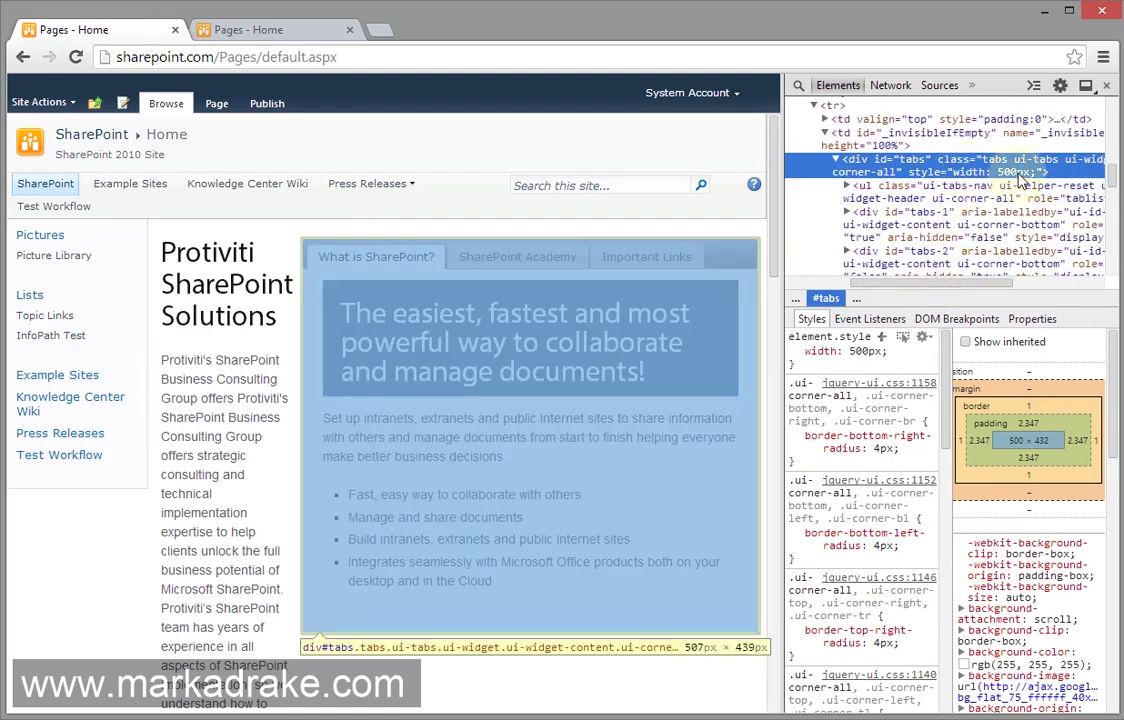
{"action": "double_click", "coordinate": [1019, 174]}
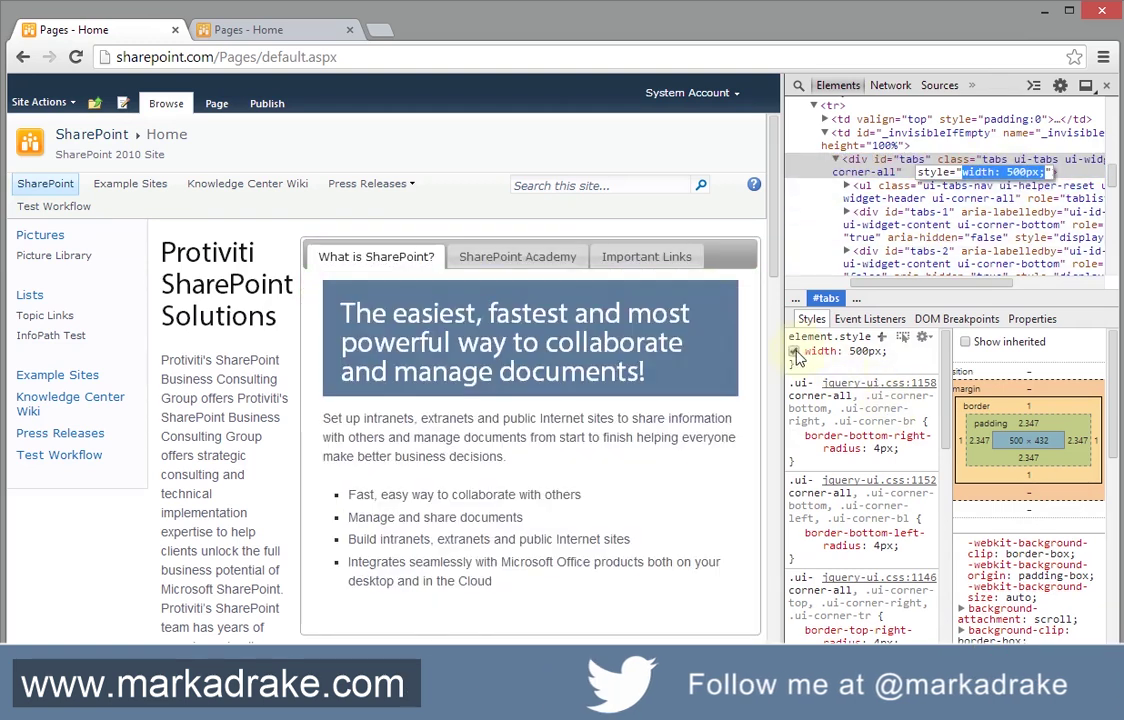
Compare the tab layouts with the inline 500px width of div#tabs switched off, and switch the width back on
{"action": "left_click", "coordinate": [794, 352]}
{"action": "left_click", "coordinate": [600, 283]}
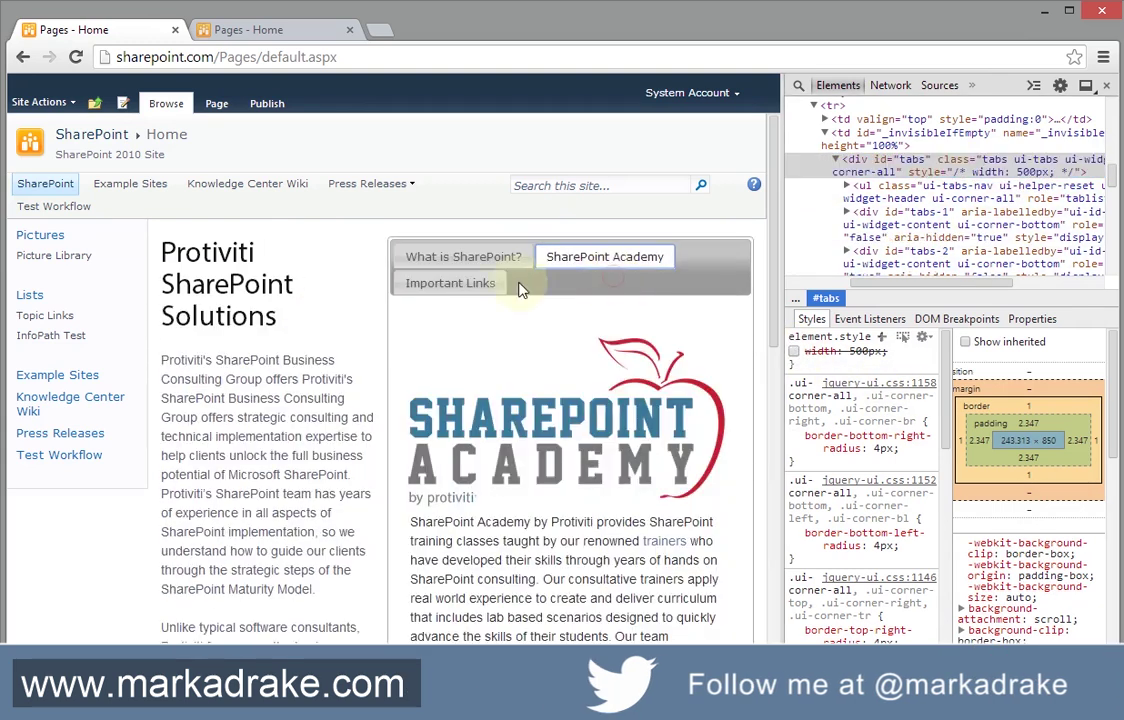
{"action": "left_click", "coordinate": [482, 283]}
{"action": "left_click", "coordinate": [630, 282]}
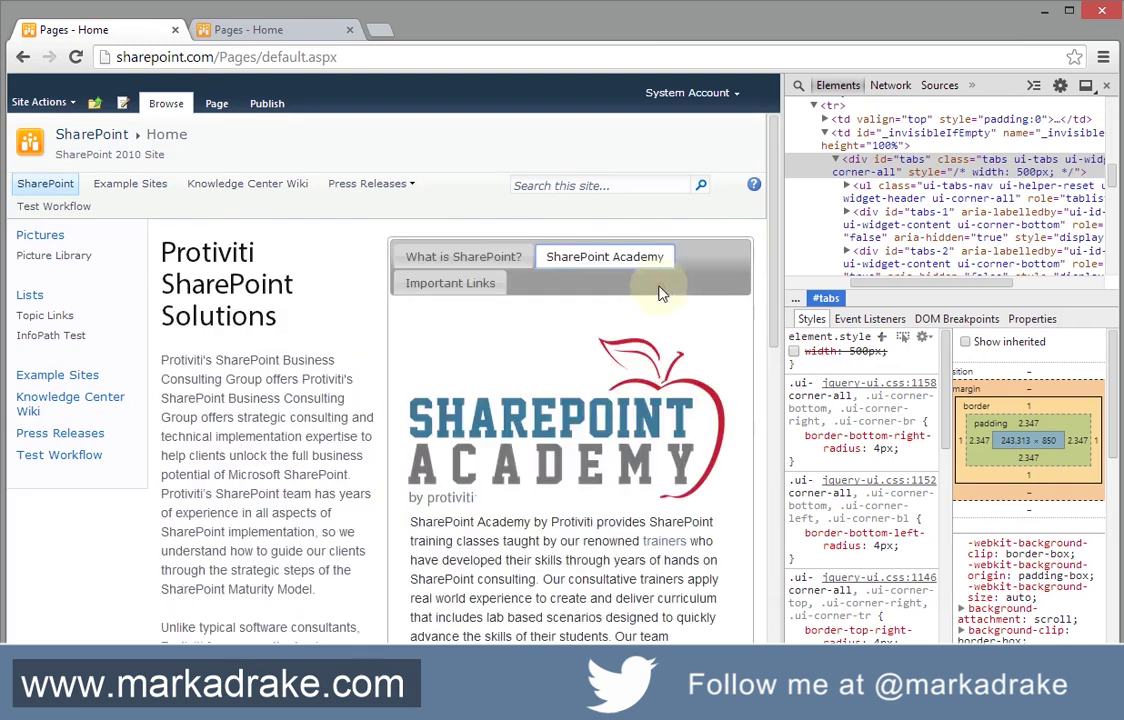
{"action": "left_click", "coordinate": [508, 262]}
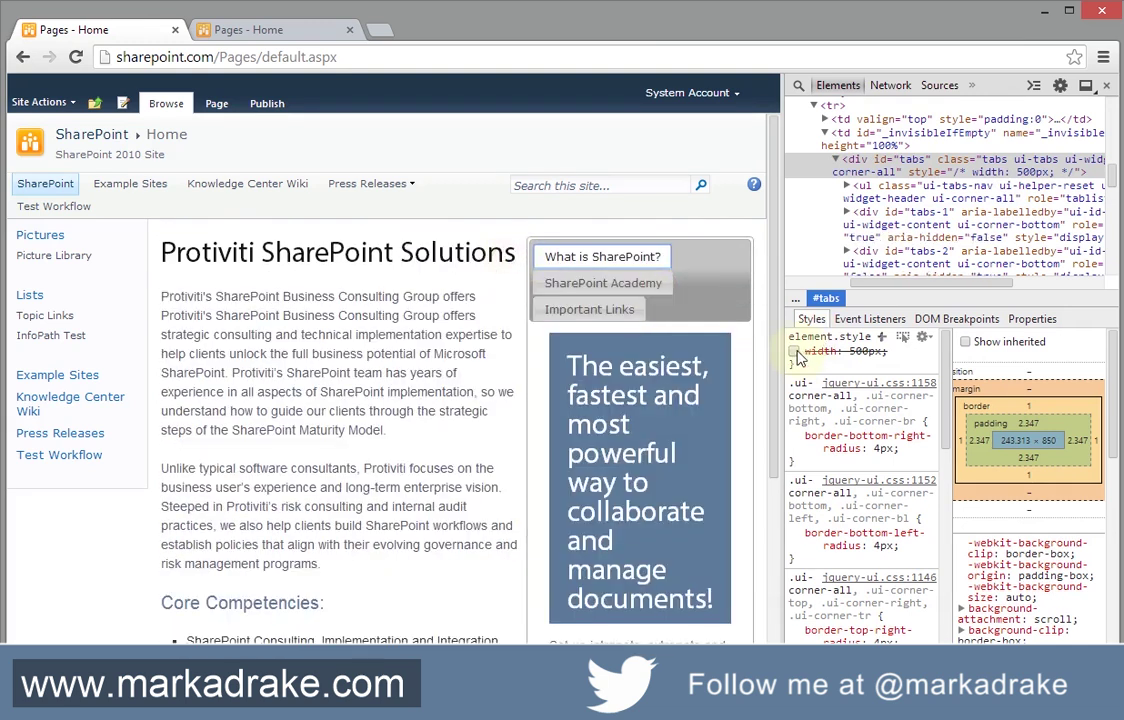
{"action": "left_click", "coordinate": [795, 352]}
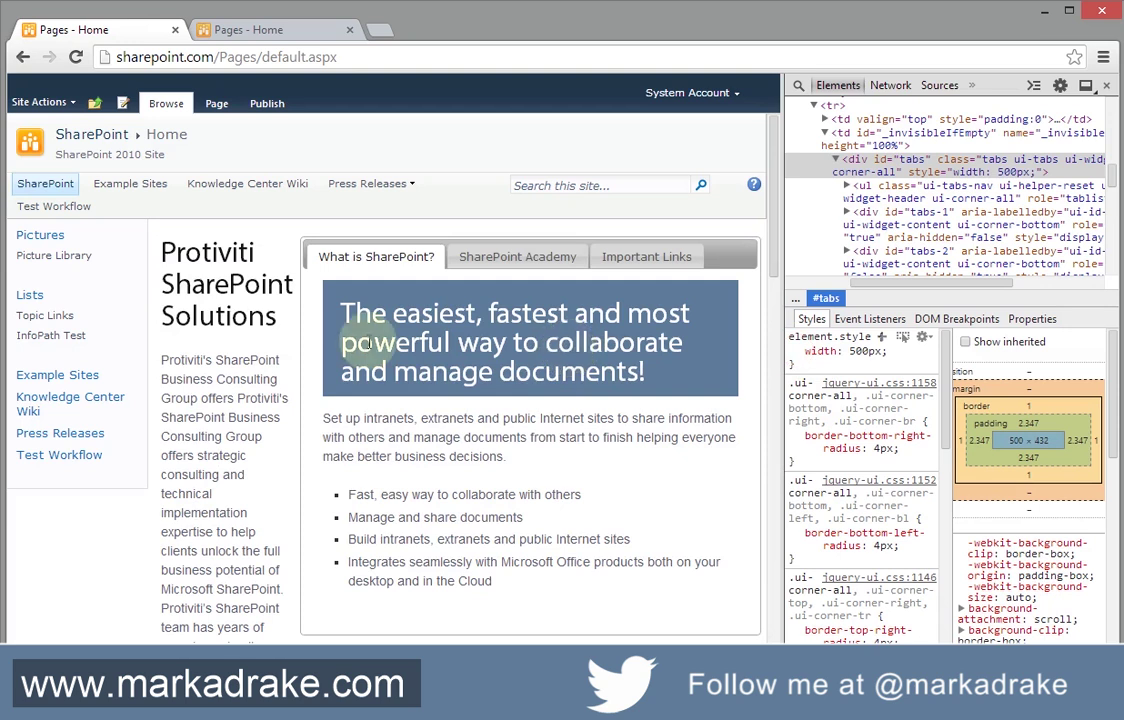